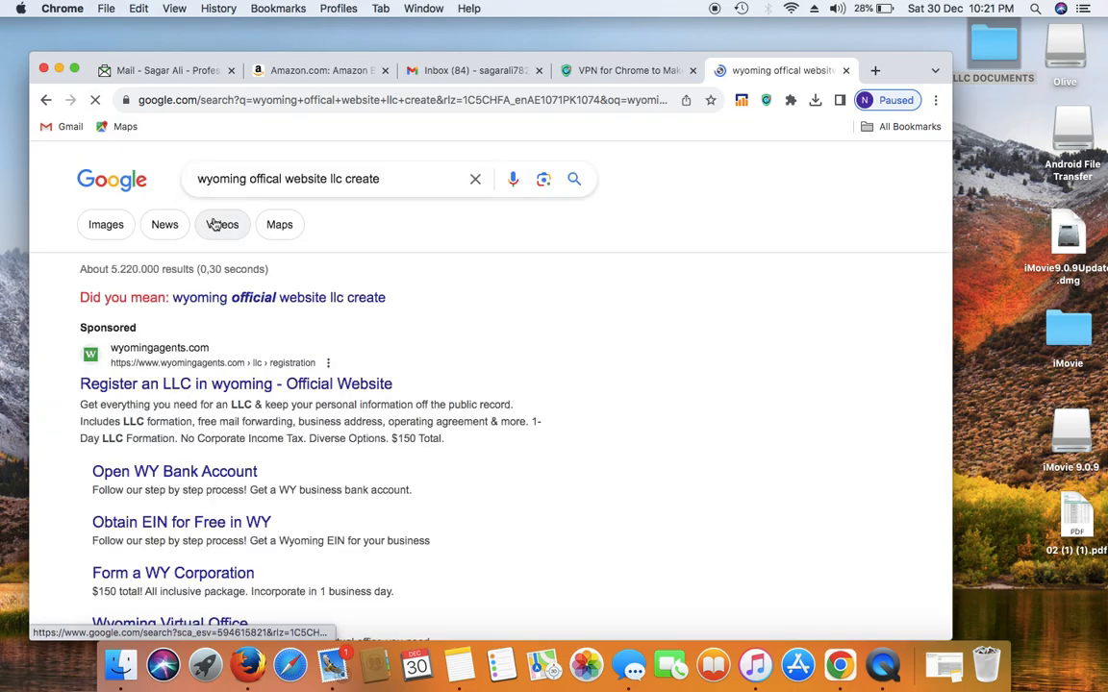
- Switch the browser to full screen and look through the search results for Wyoming's official LLC registration website
scroll(385, 272, down, 5)
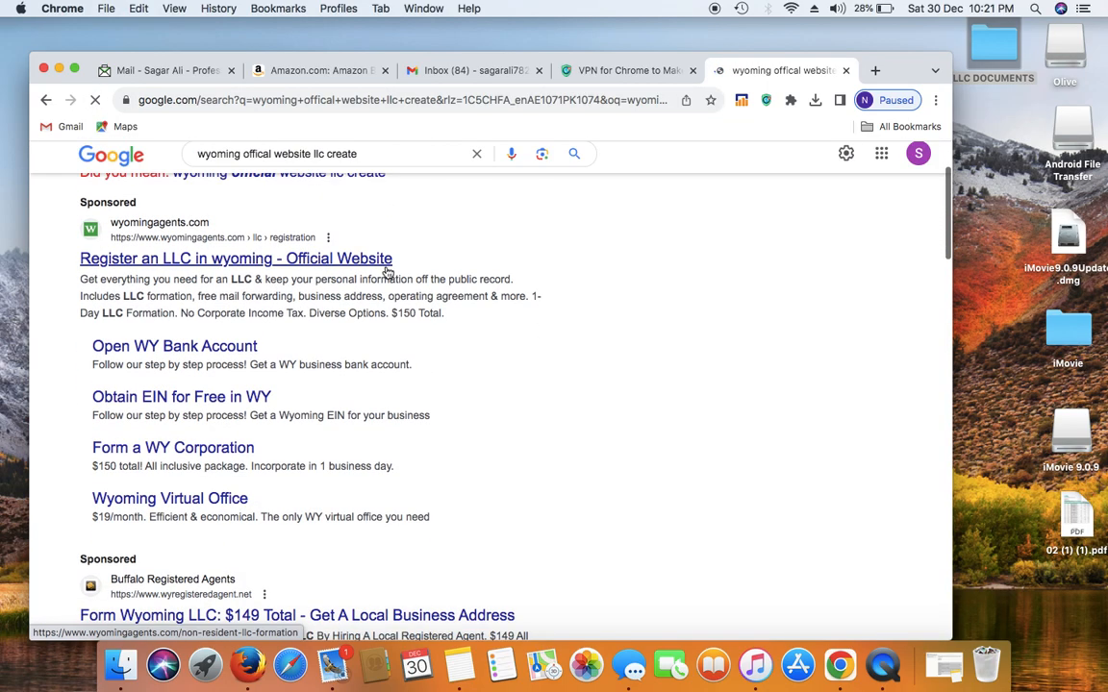
click(74, 69)
scroll(493, 360, up, 5)
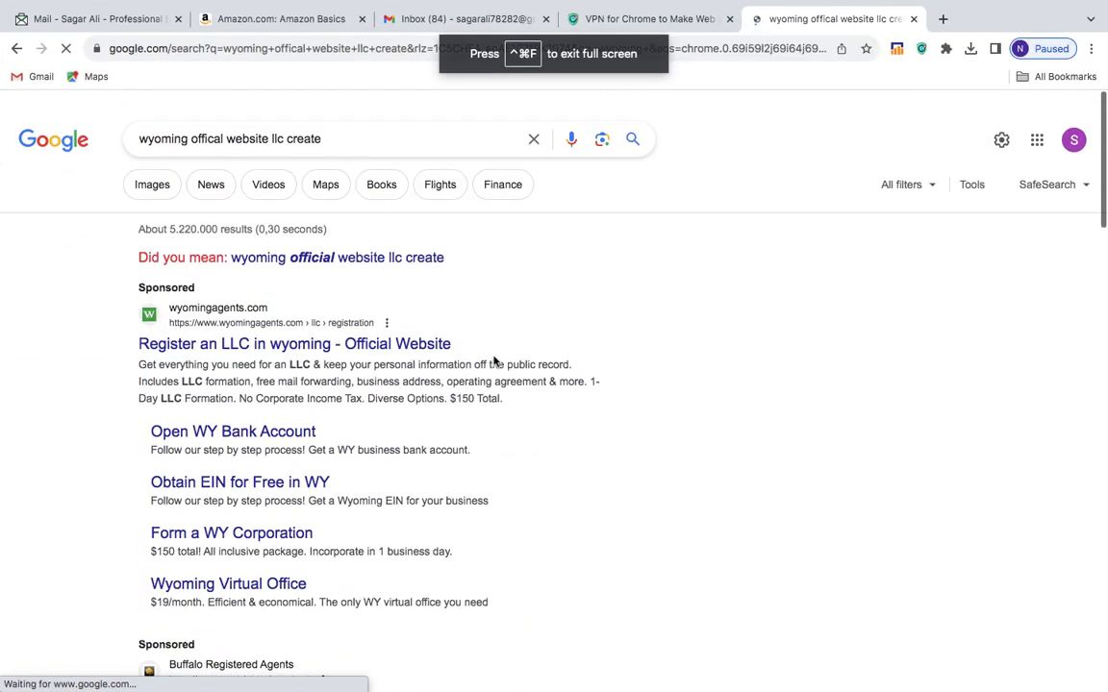
scroll(630, 420, down, 4)
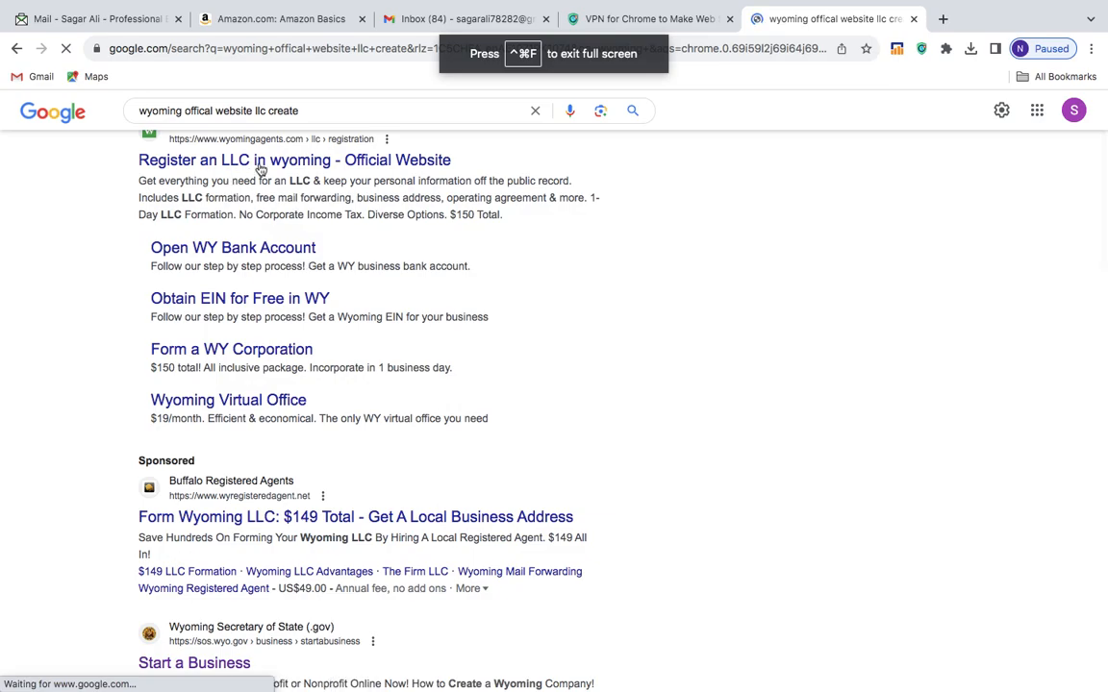
scroll(421, 358, up, 3)
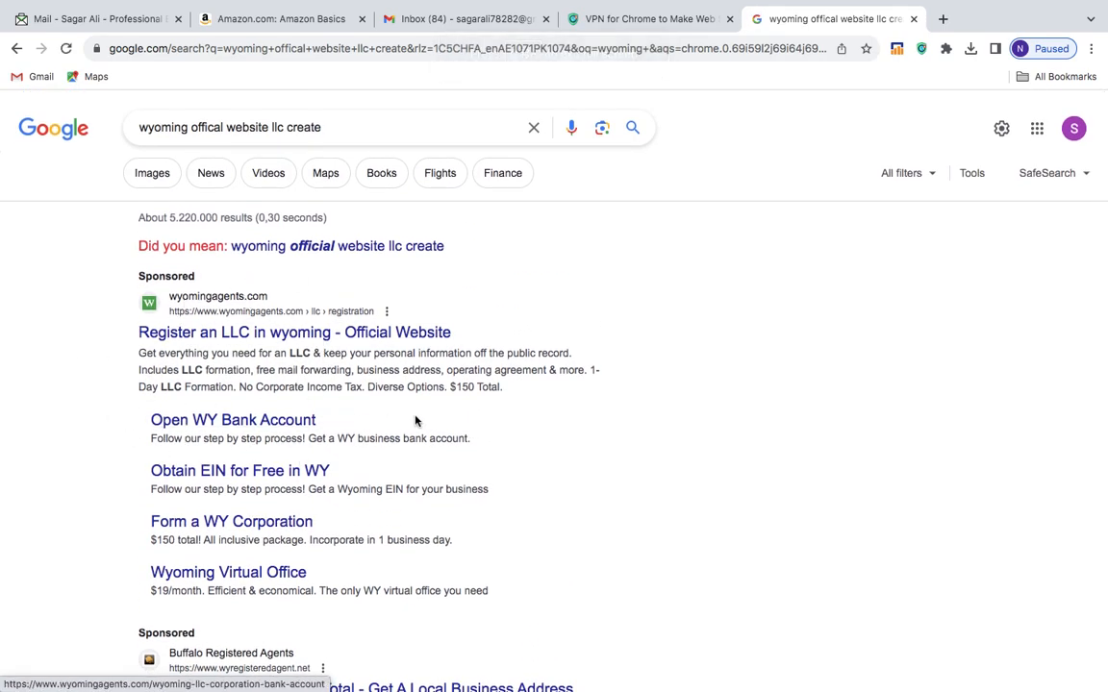
scroll(415, 420, down, 5)
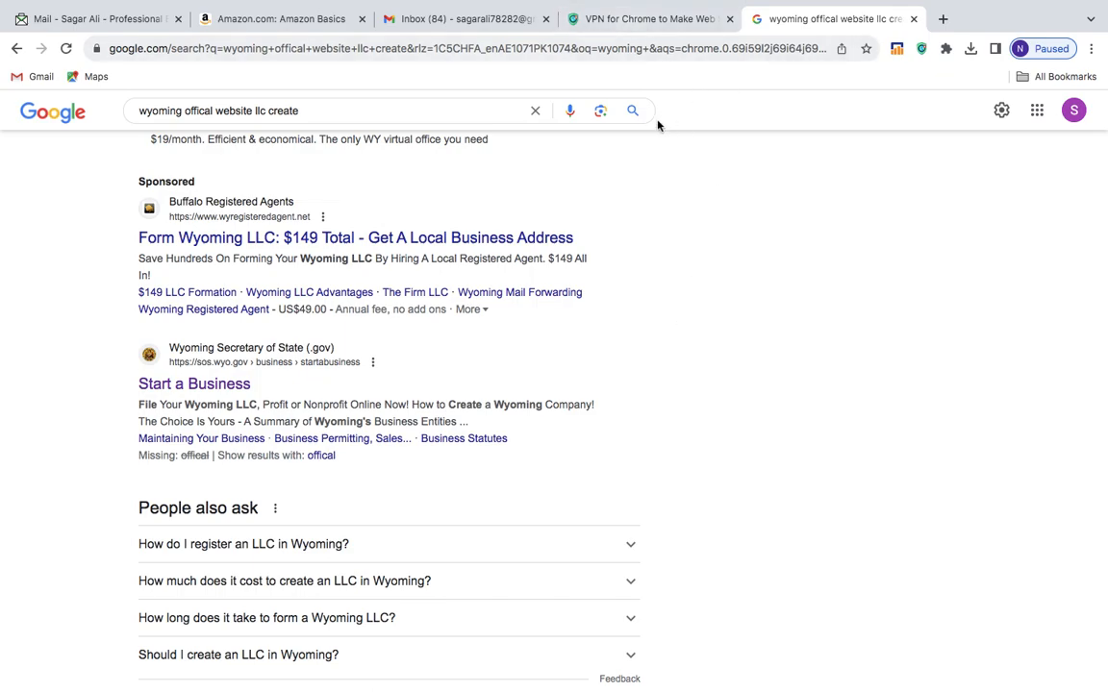
- Check the connection status and server location in the VeePN browser extension
click(568, 20)
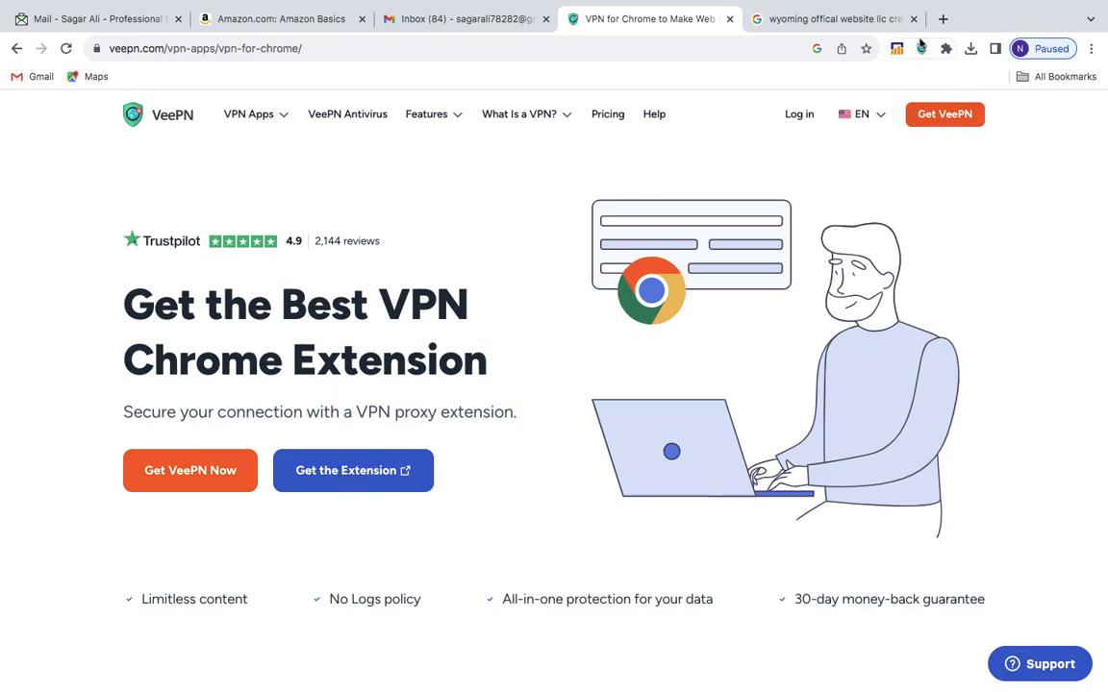
click(970, 48)
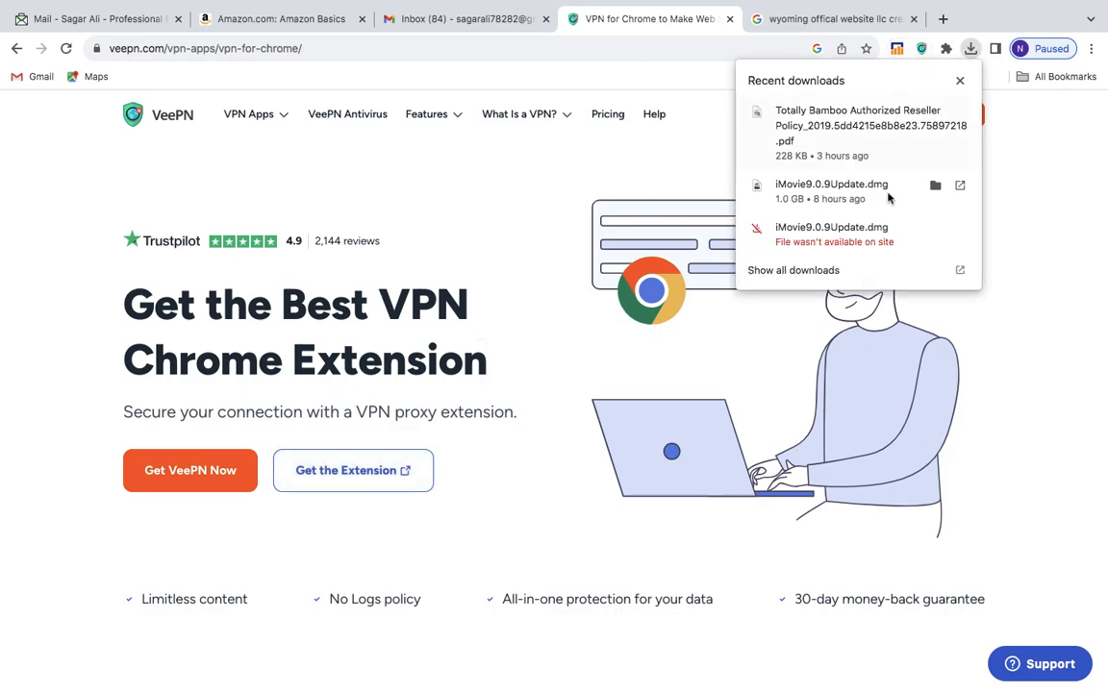
click(946, 48)
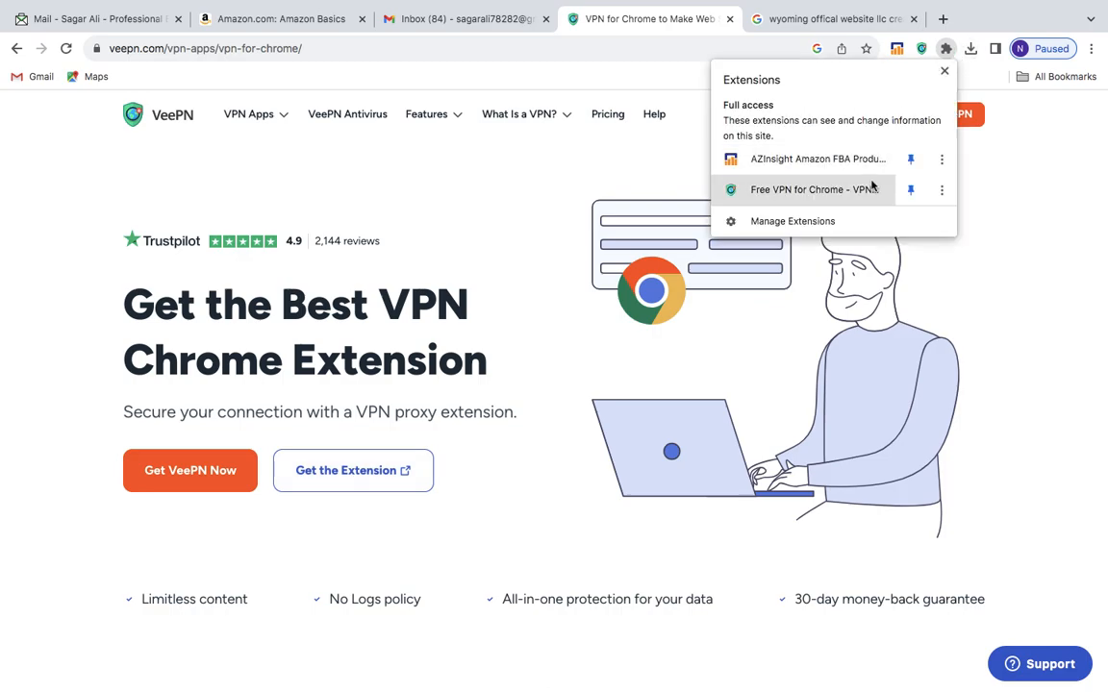
click(923, 51)
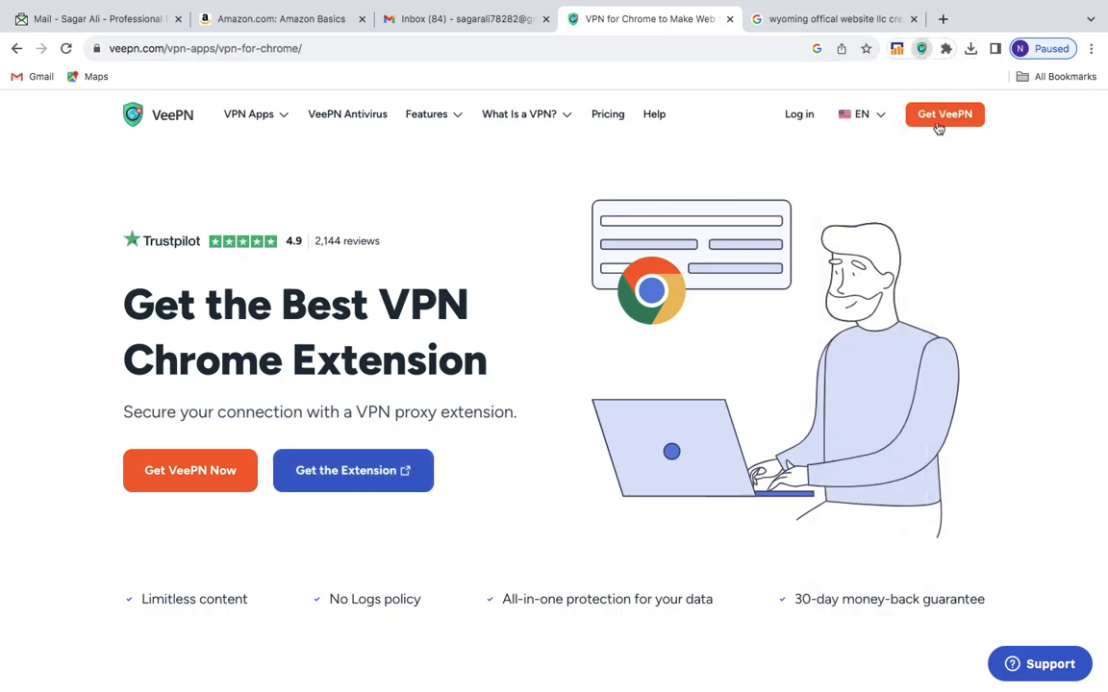
click(922, 51)
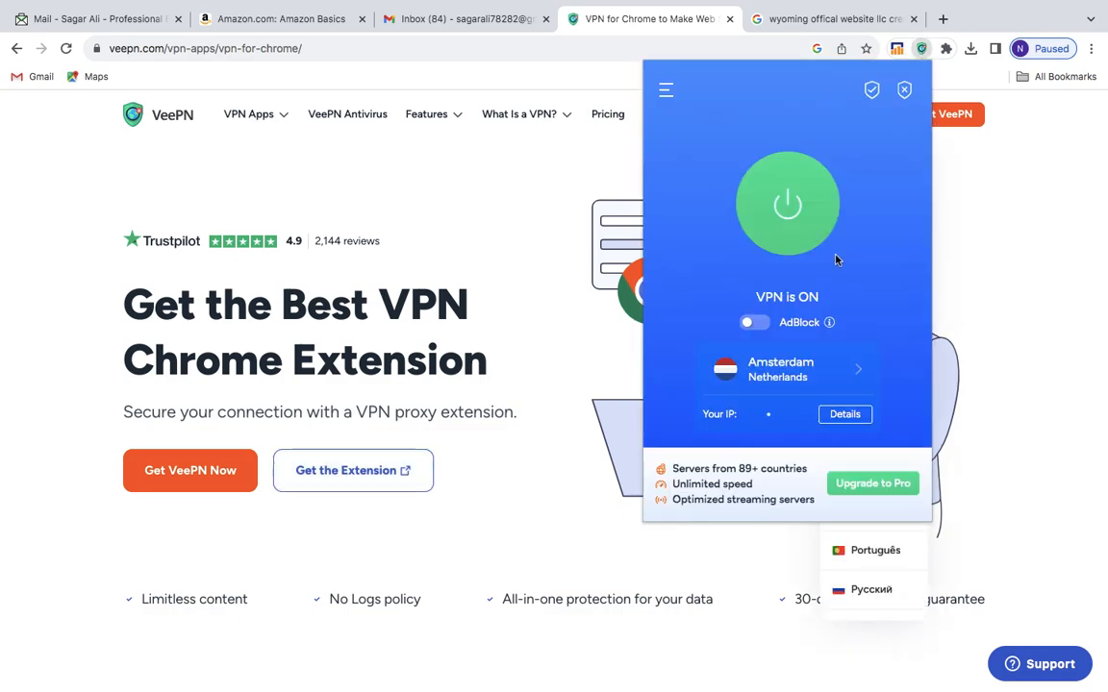
click(54, 379)
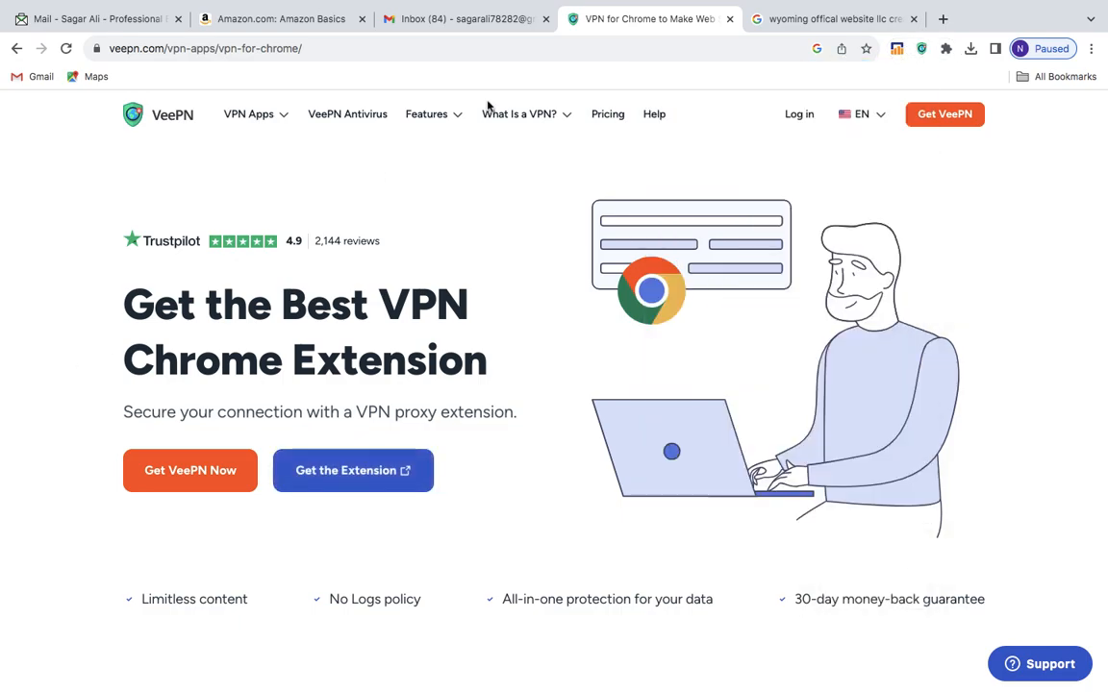
- Open the Wyoming Secretary of State's Start a Business search result and follow its link to file a Wyoming LLC online
click(823, 20)
click(191, 381)
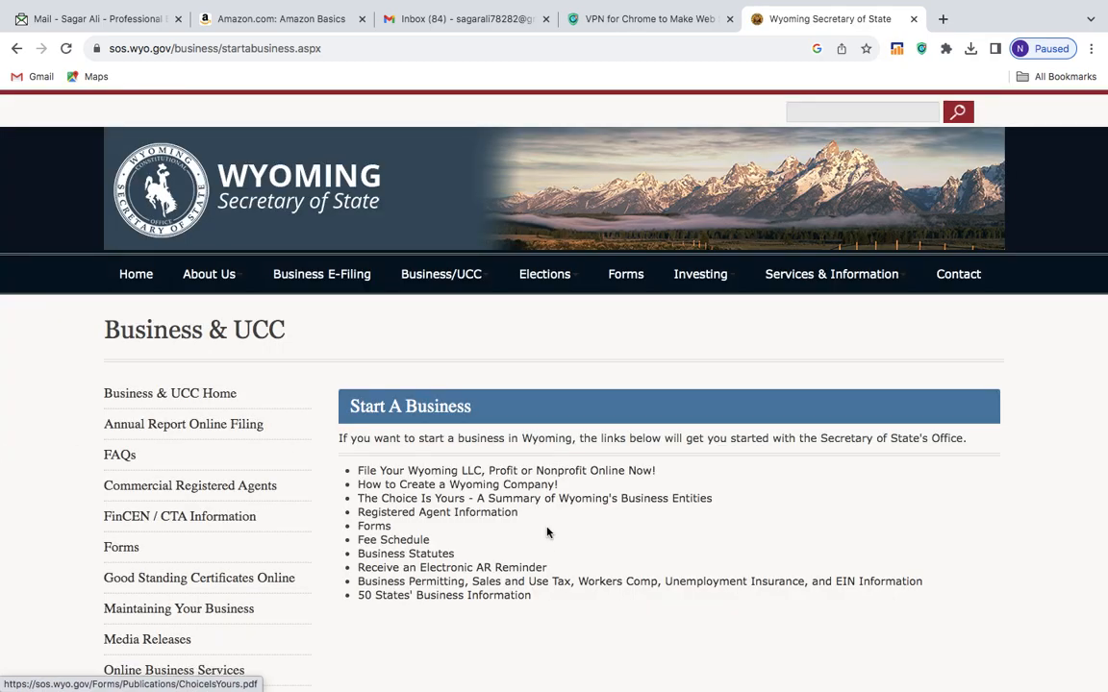
scroll(547, 531, down, 2)
scroll(754, 388, down, 4)
scroll(755, 388, up, 4)
scroll(755, 388, down, 2)
scroll(727, 389, up, 2)
scroll(727, 388, down, 1)
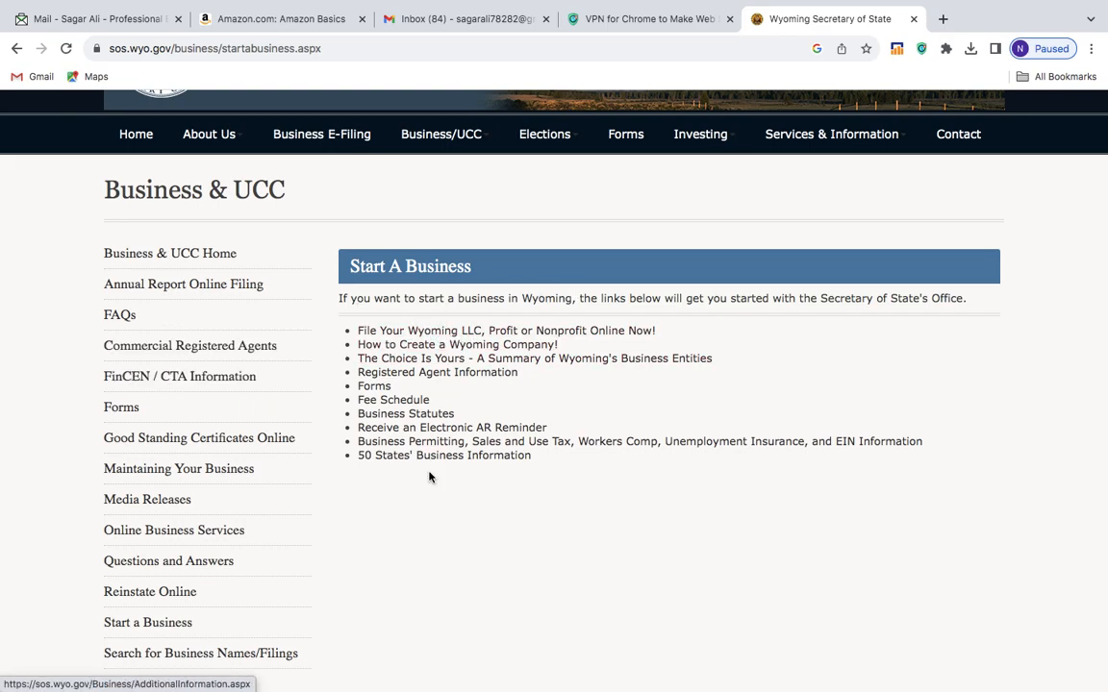
click(467, 331)
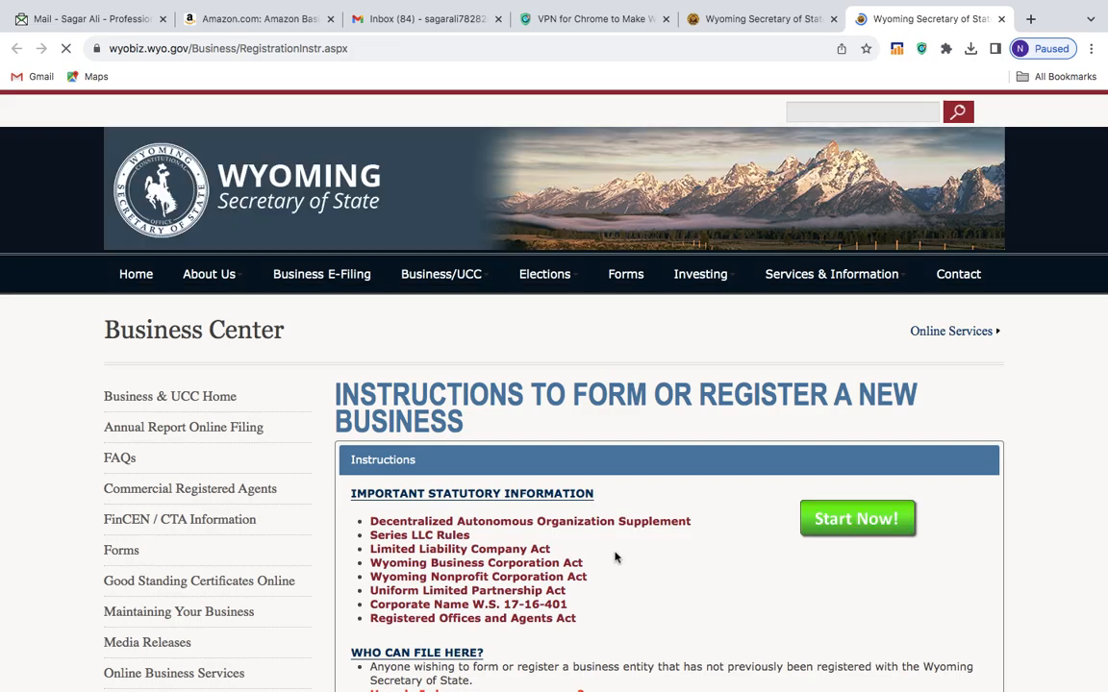
- Review the new-business registration instructions and entity filing fees, and start the online registration
scroll(616, 555, down, 6)
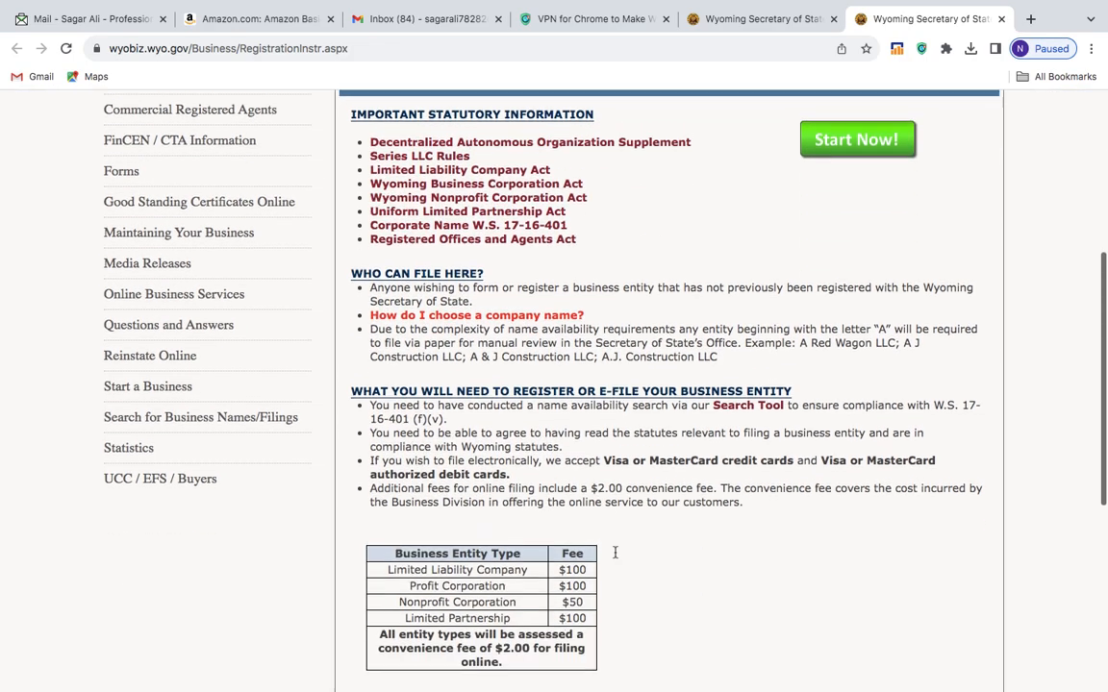
scroll(616, 558, down, 2)
scroll(616, 558, up, 2)
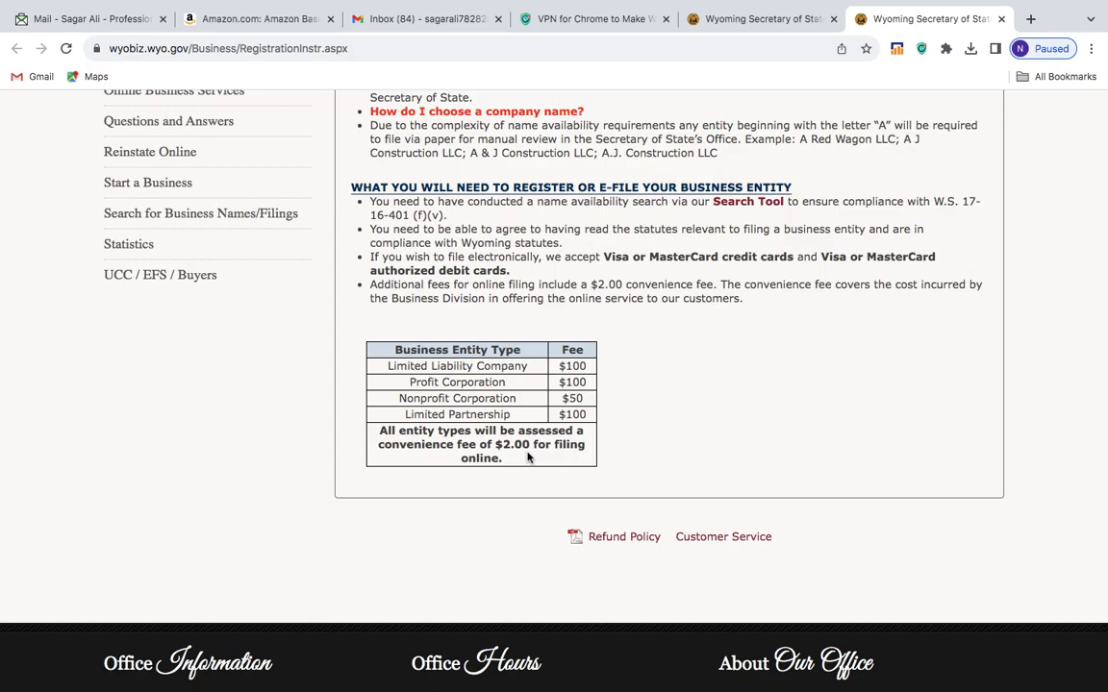
scroll(527, 458, up, 5)
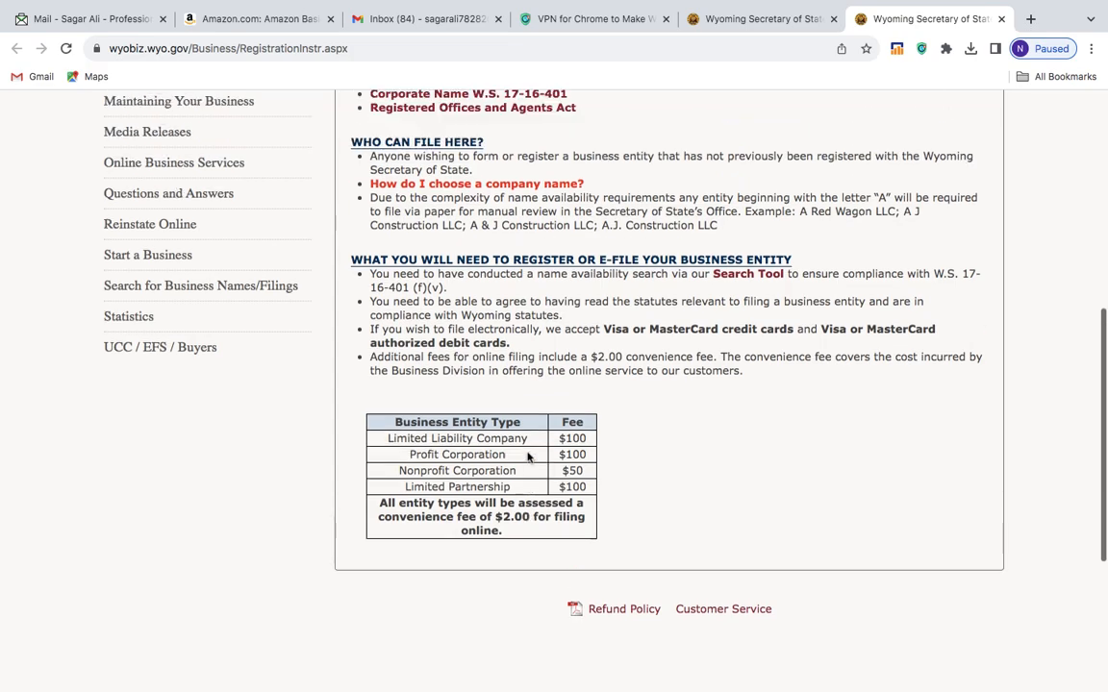
click(859, 348)
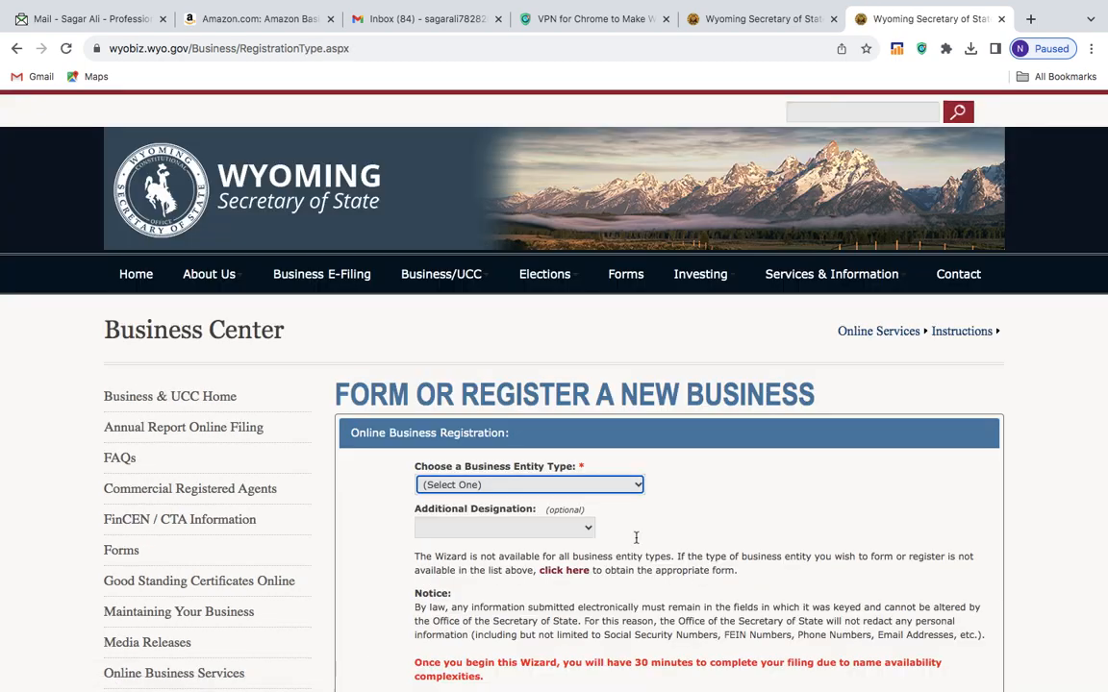
- Choose Limited Liability Company (Domestic) as the entity type, accept the public records attestation and continue to the business name stage
scroll(636, 538, down, 3)
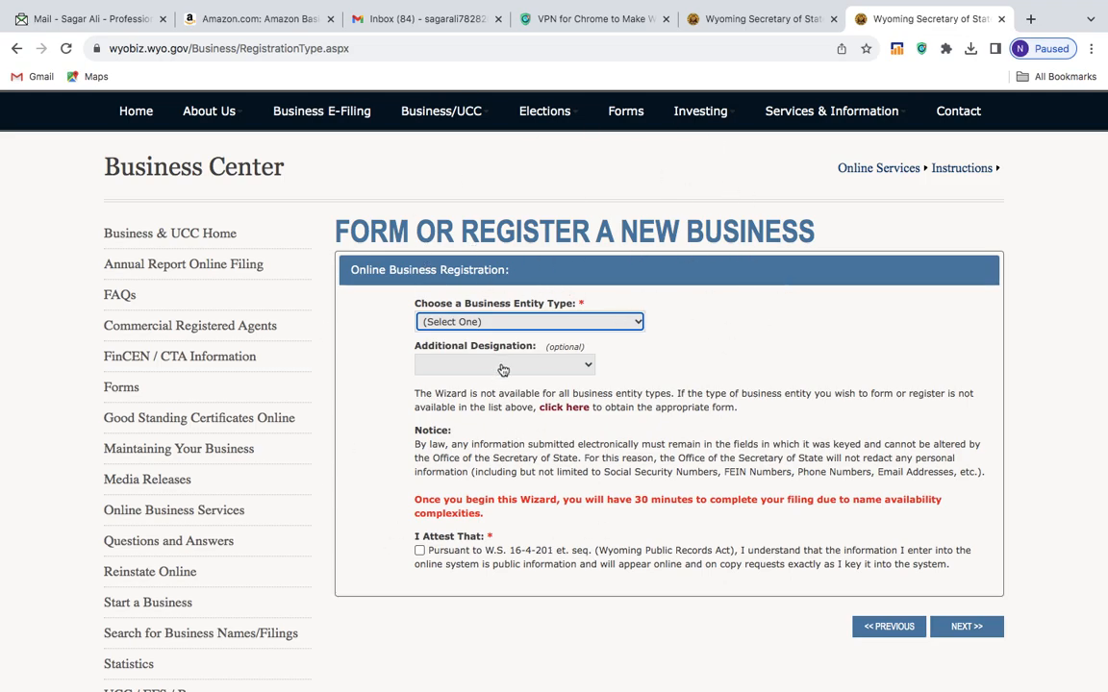
click(524, 322)
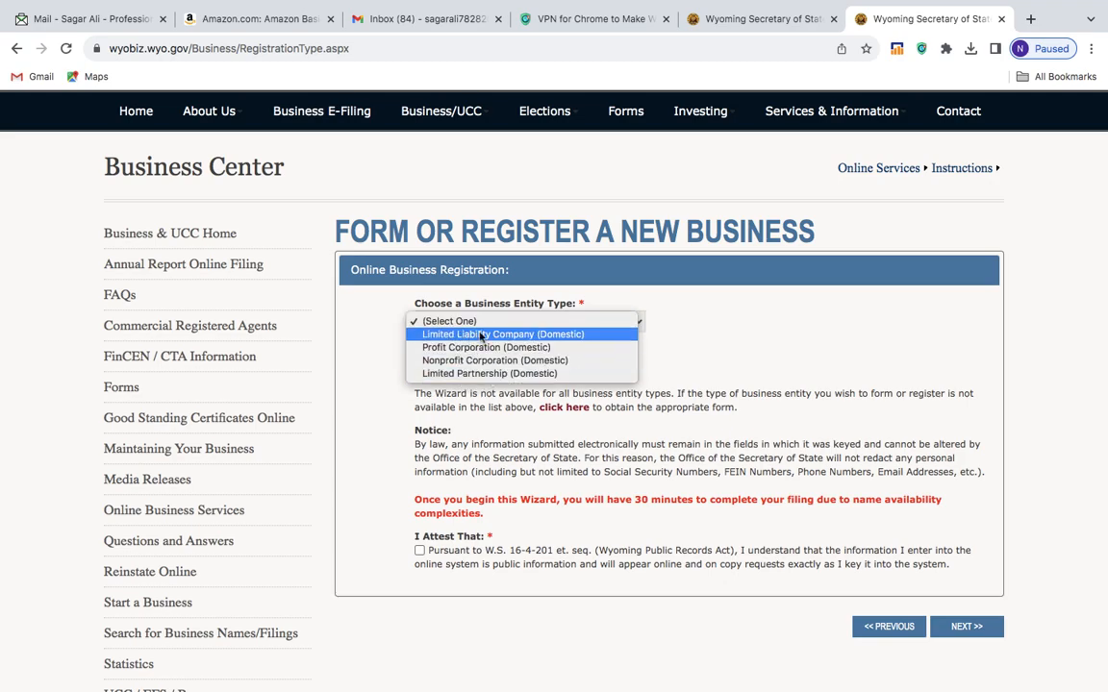
click(491, 334)
scroll(651, 475, down, 5)
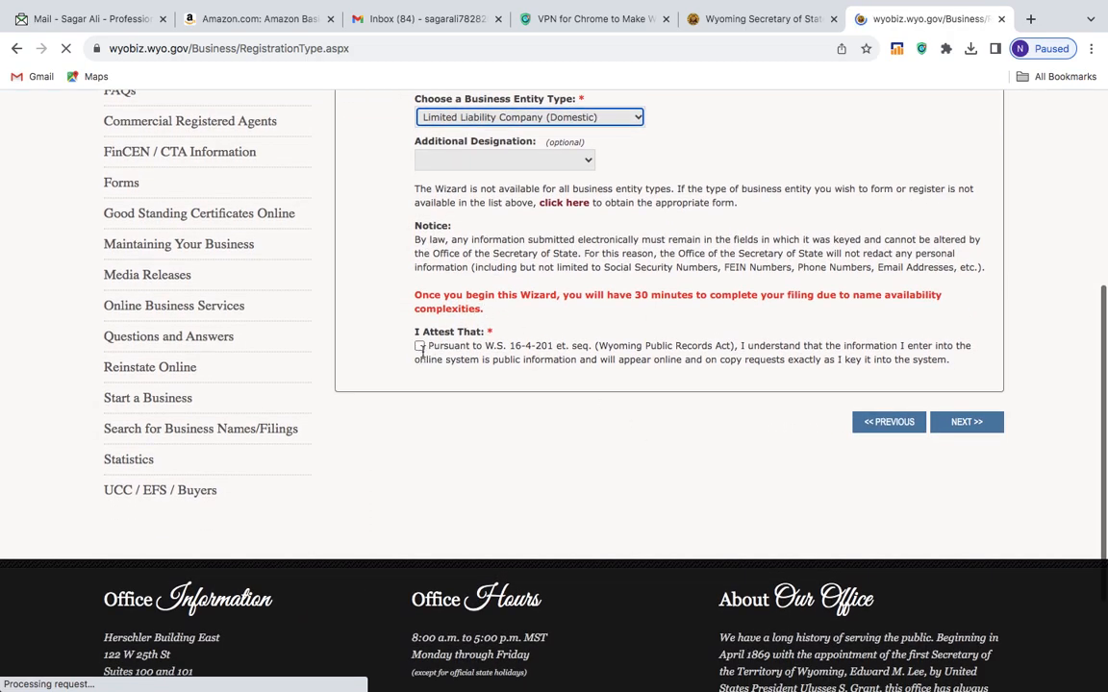
scroll(520, 442, down, 6)
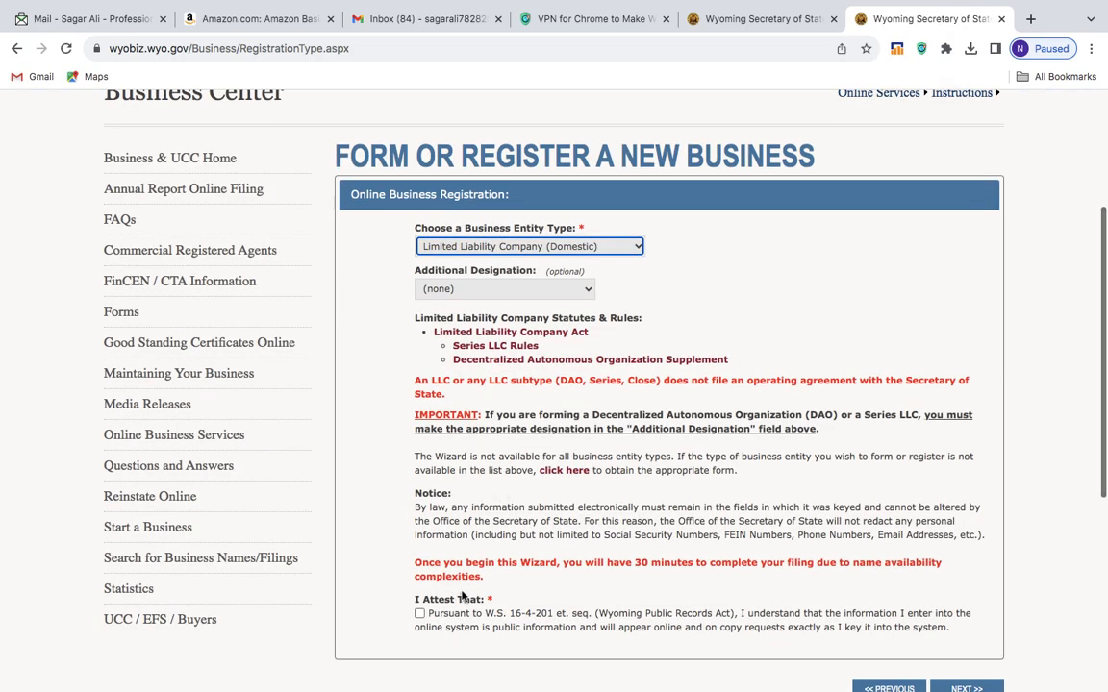
click(419, 613)
scroll(644, 548, down, 2)
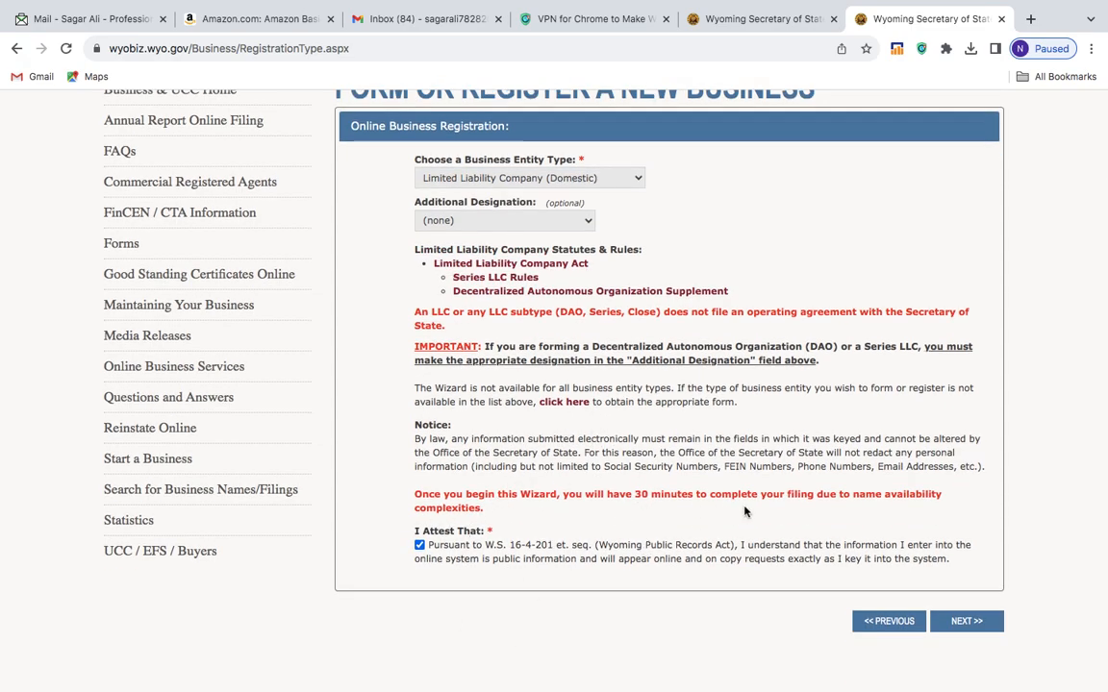
click(973, 621)
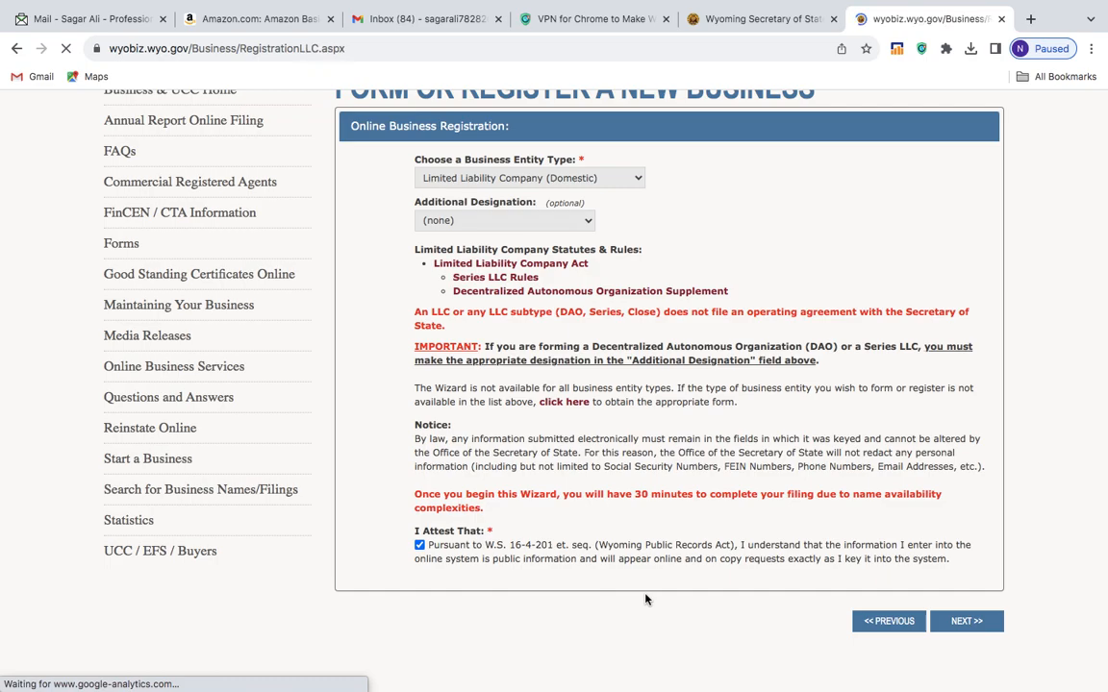
- Open the business name Search Tool referenced in the warning above the Business Entity Name field
scroll(645, 599, down, 5)
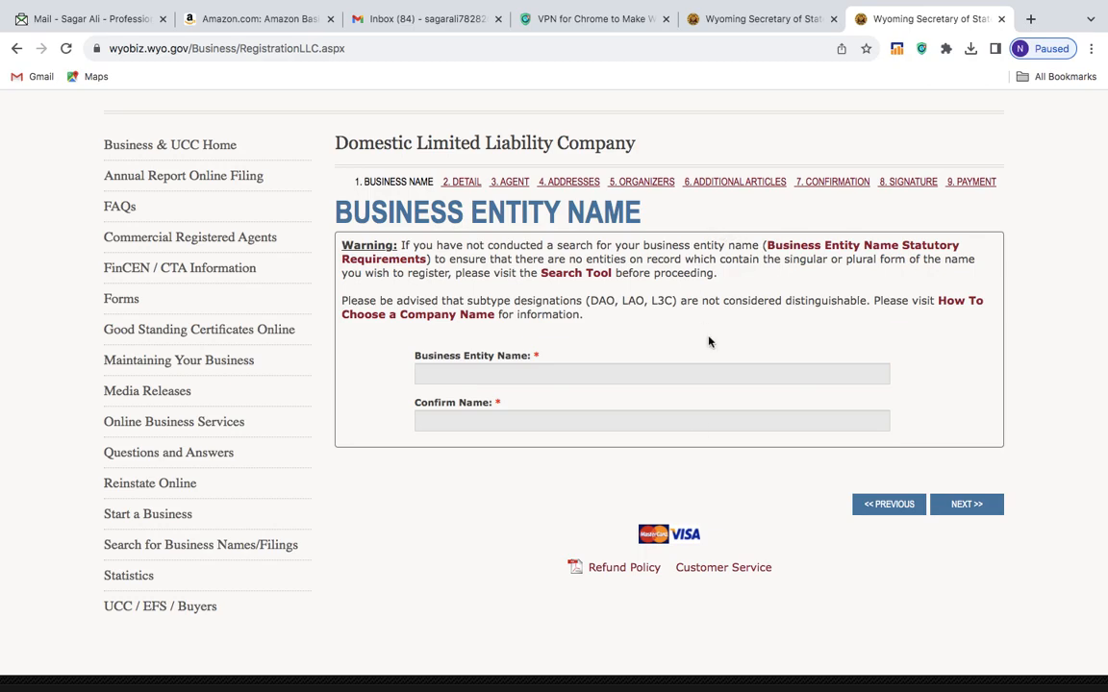
click(552, 378)
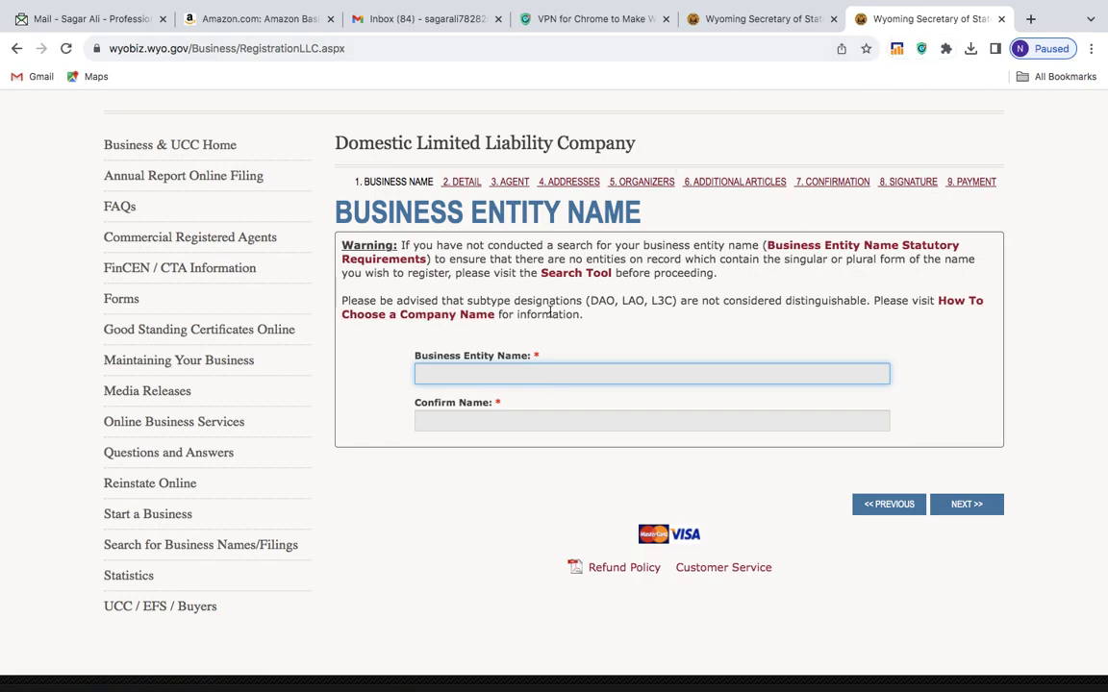
scroll(616, 289, down, 1)
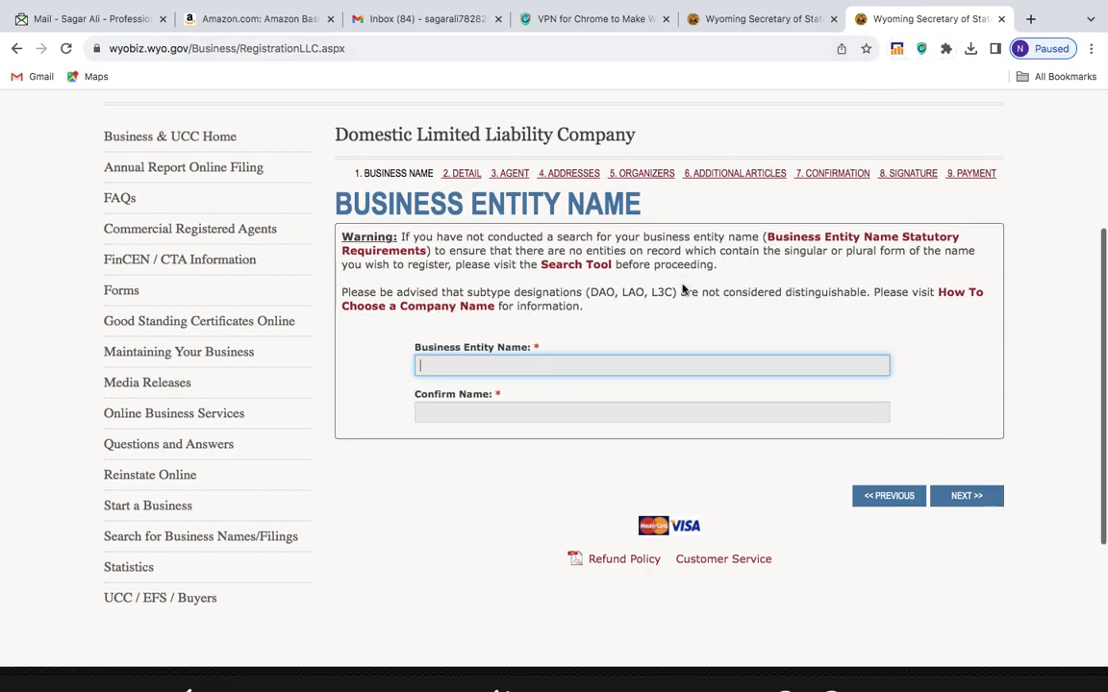
click(594, 273)
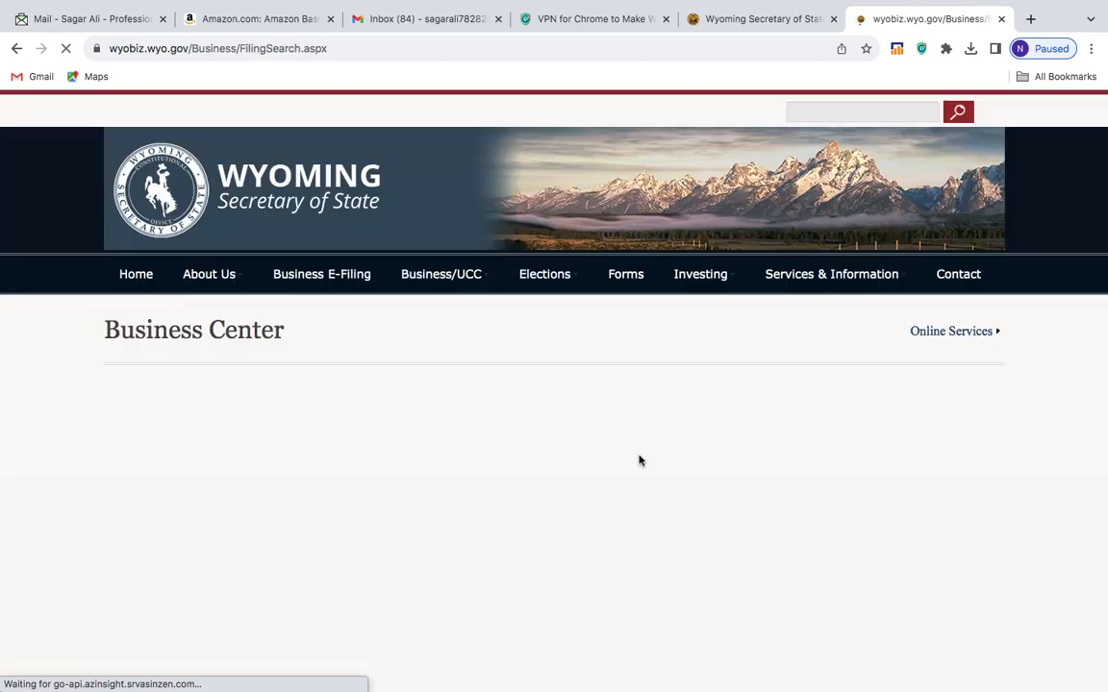
- Search the filings for names starting with USAMA LLC and examine the result for name availability
scroll(558, 323, down, 2)
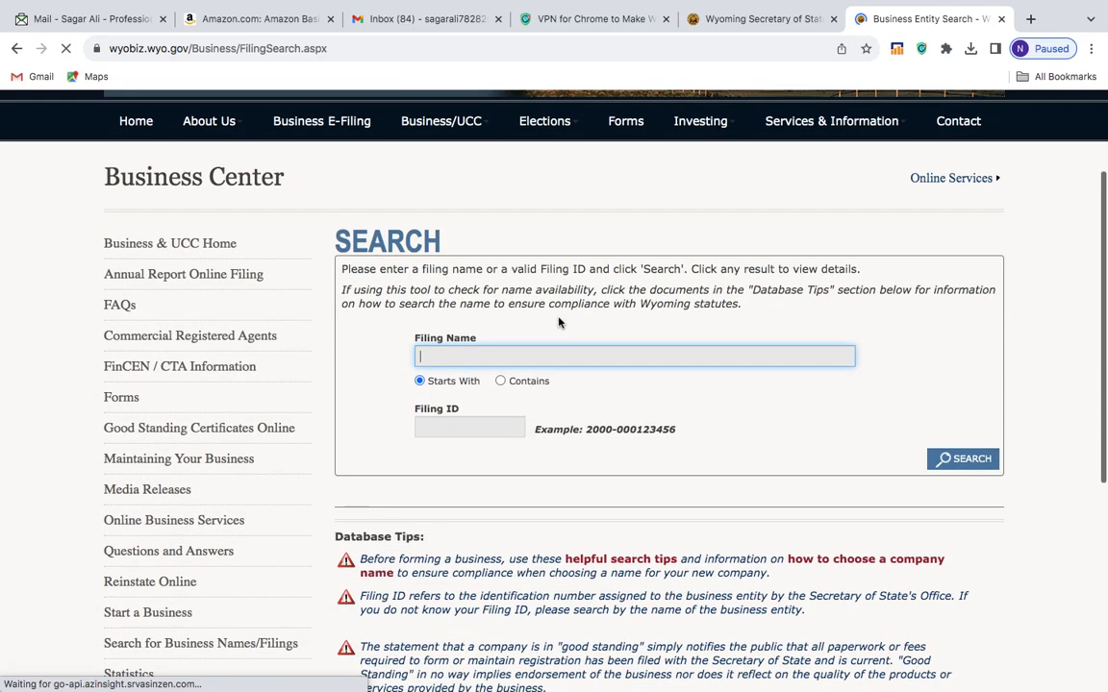
scroll(559, 323, down, 1)
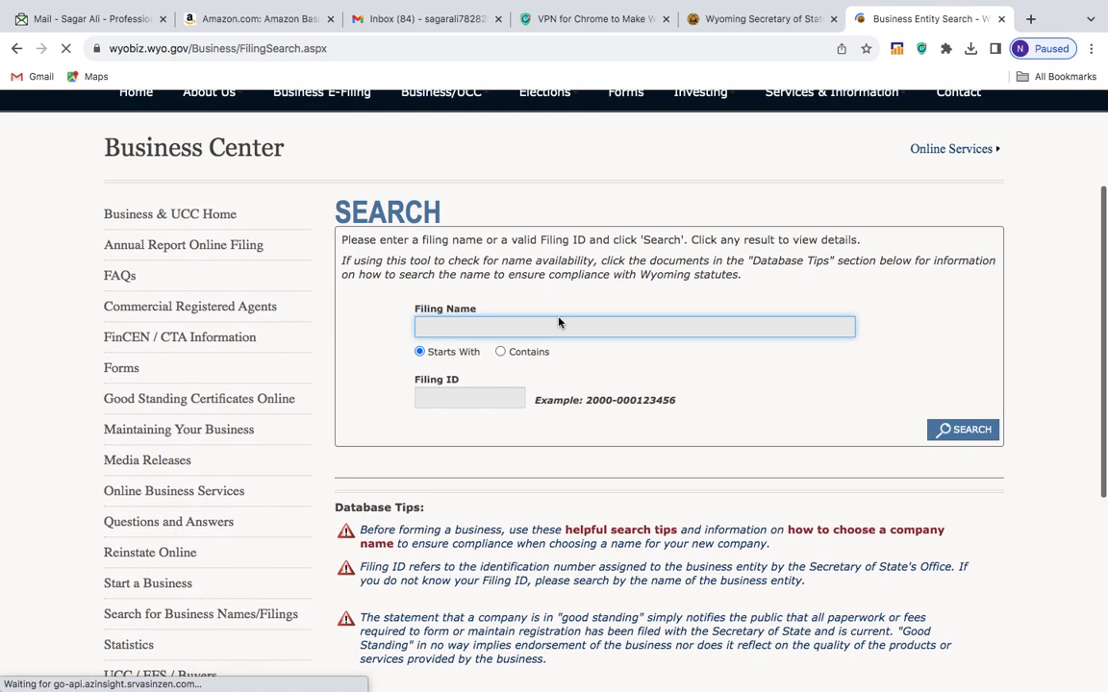
click(486, 319)
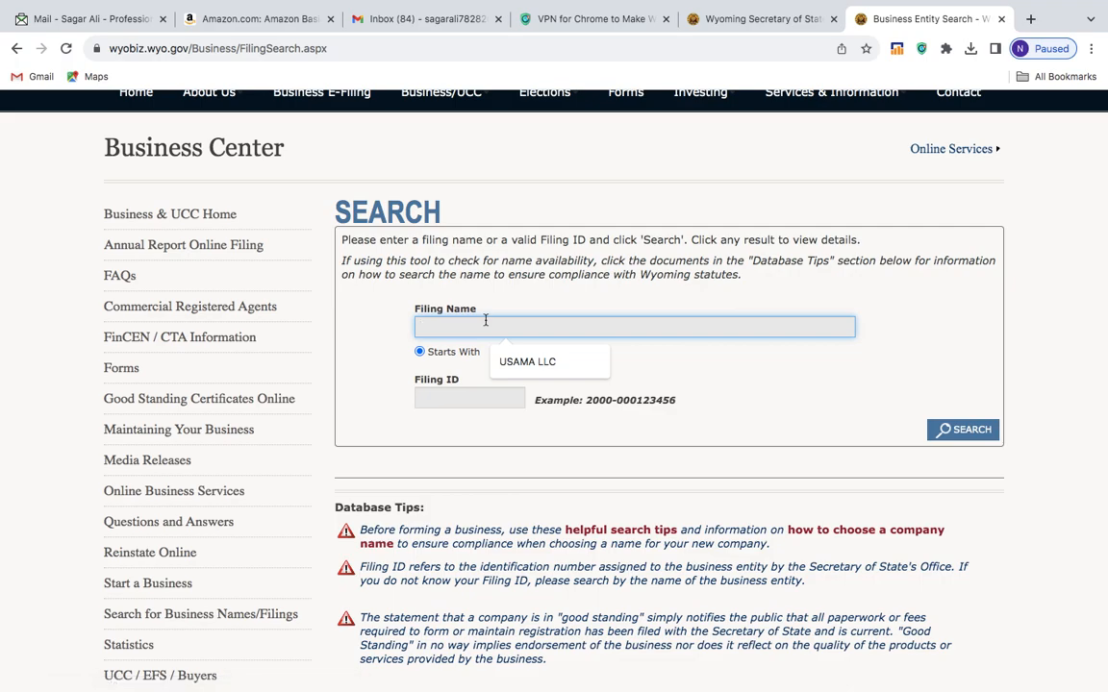
click(527, 361)
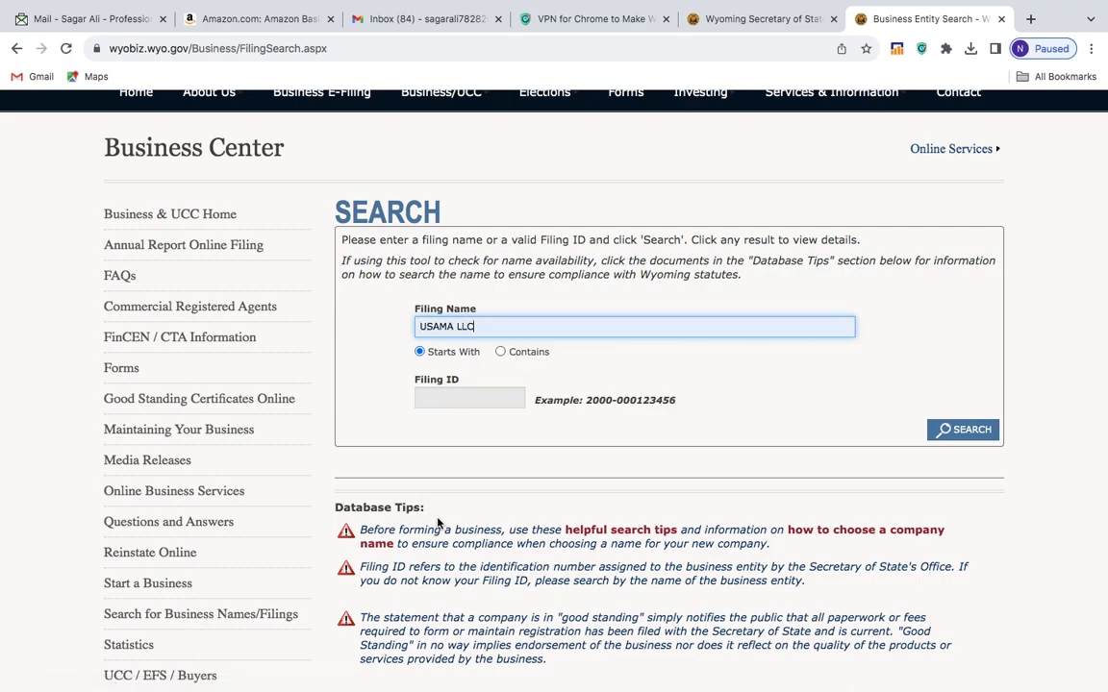
click(963, 431)
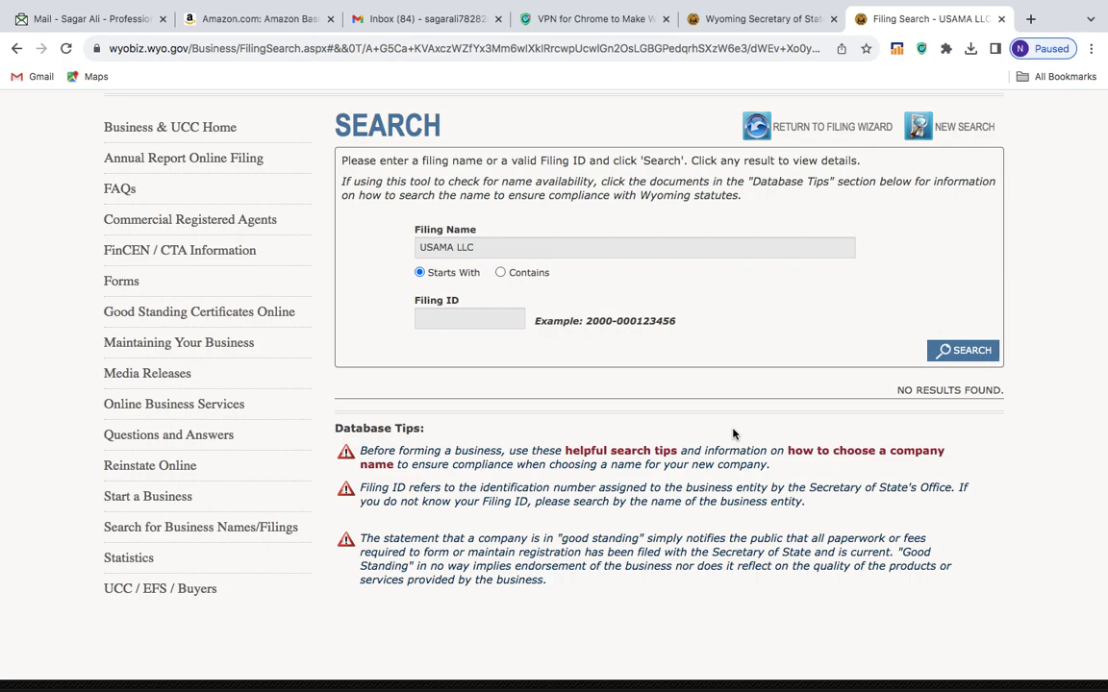
scroll(725, 407, down, 1)
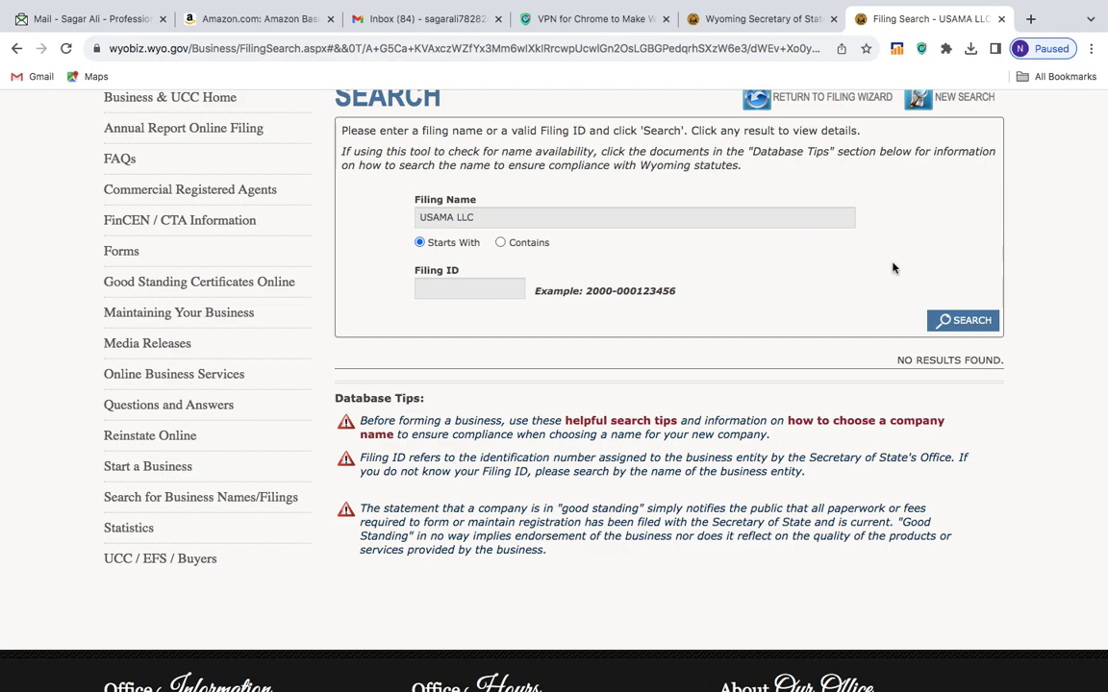
scroll(813, 376, up, 10)
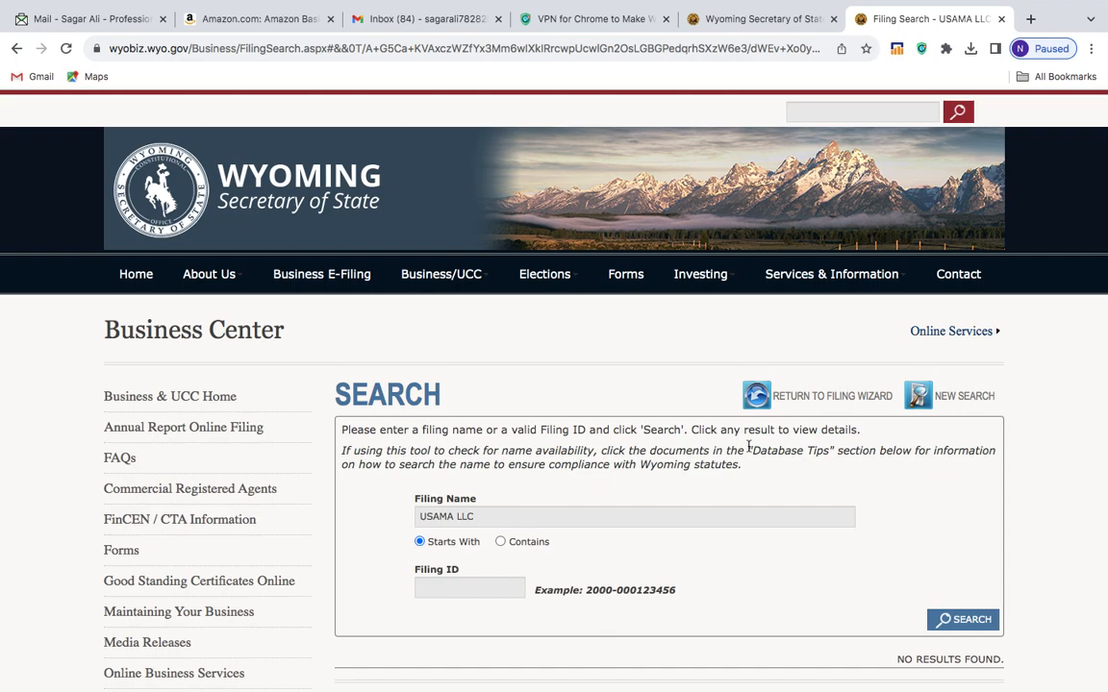
- Return to the filing wizard, enter and confirm USAMA LLC as the business entity name, and continue to the detail stage
click(824, 410)
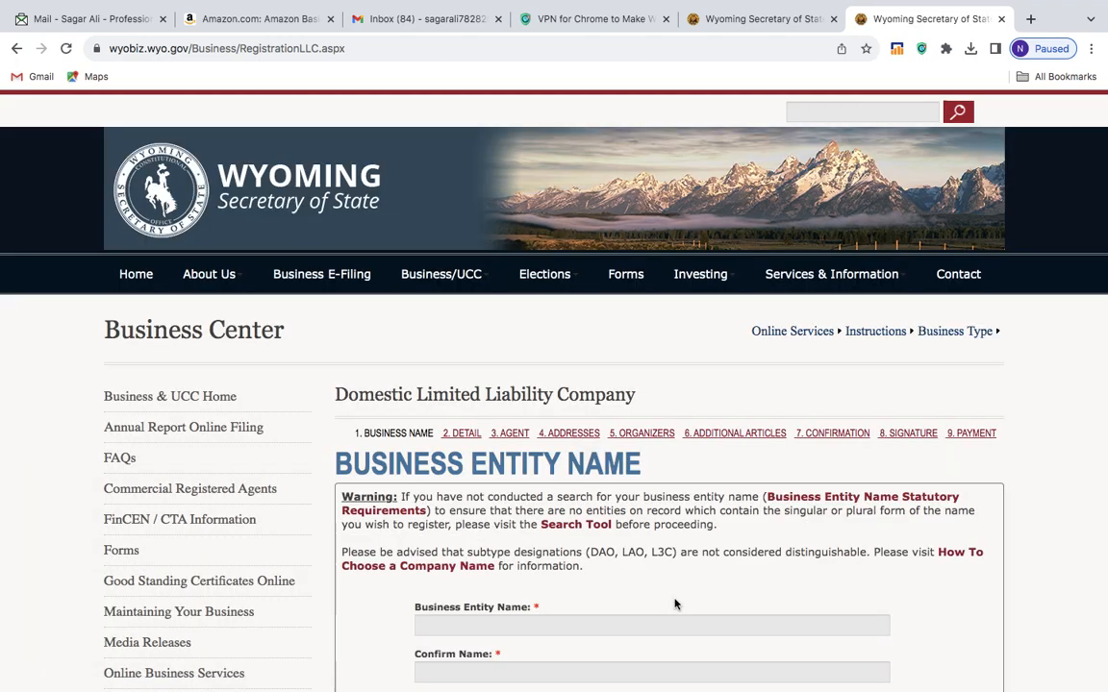
scroll(675, 604, down, 2)
scroll(616, 500, down, 1)
click(519, 479)
text(USAMA LLC)
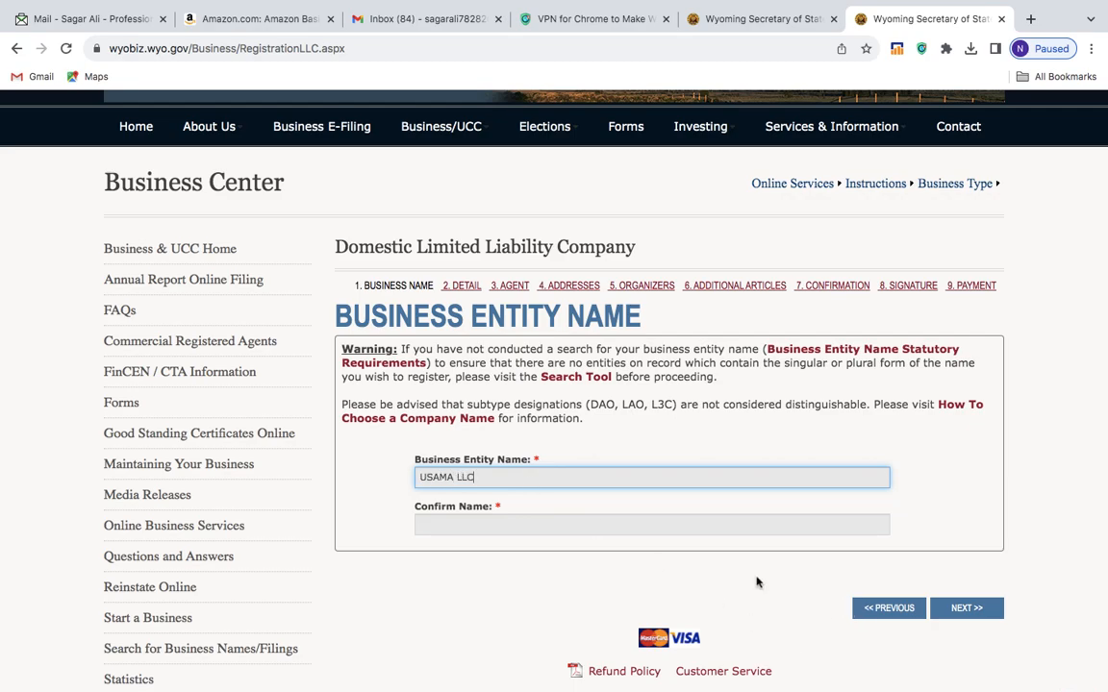
click(446, 527)
text(USAMA)
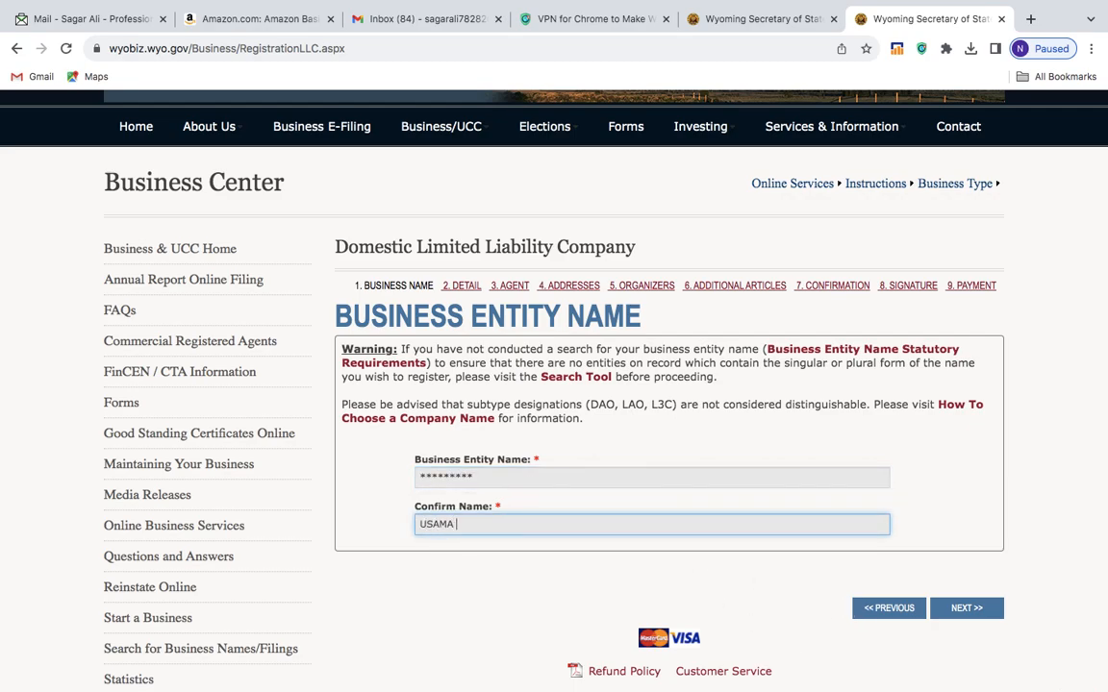
click(961, 609)
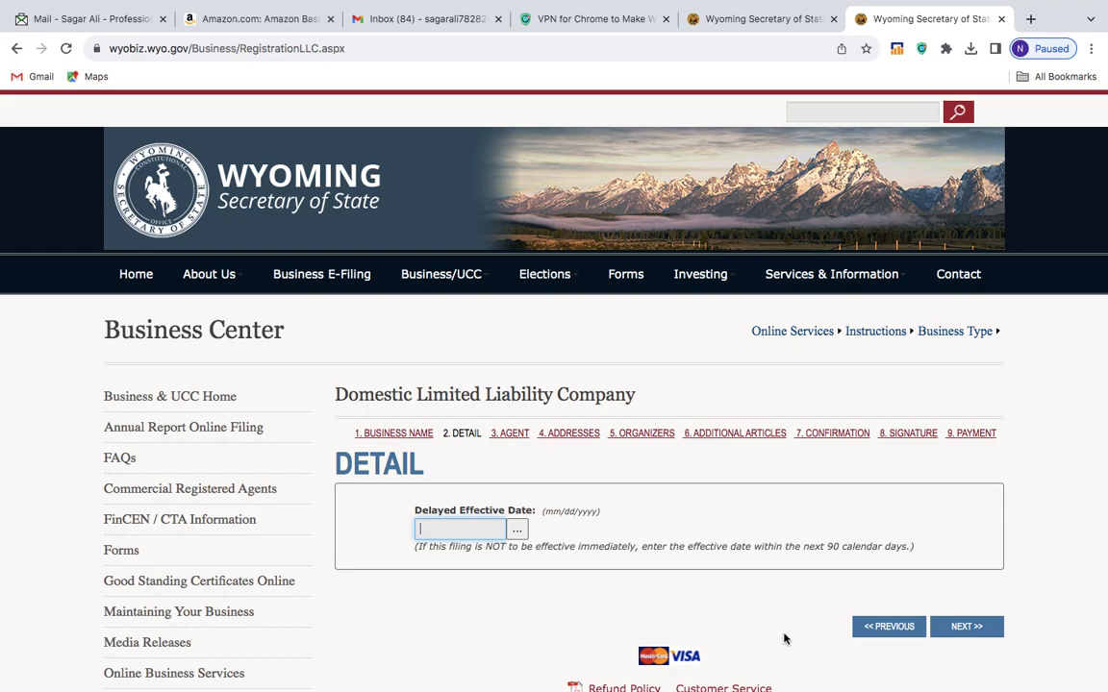
- Leave the delayed effective date blank and continue to the registered agent search fields
scroll(787, 641, down, 3)
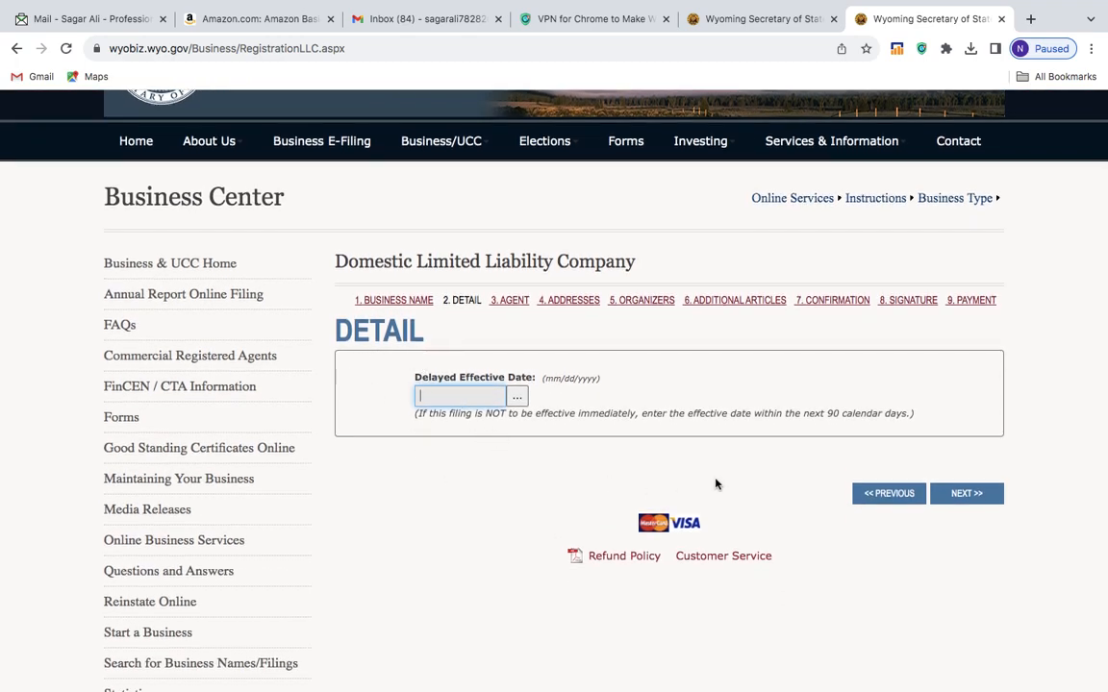
click(967, 494)
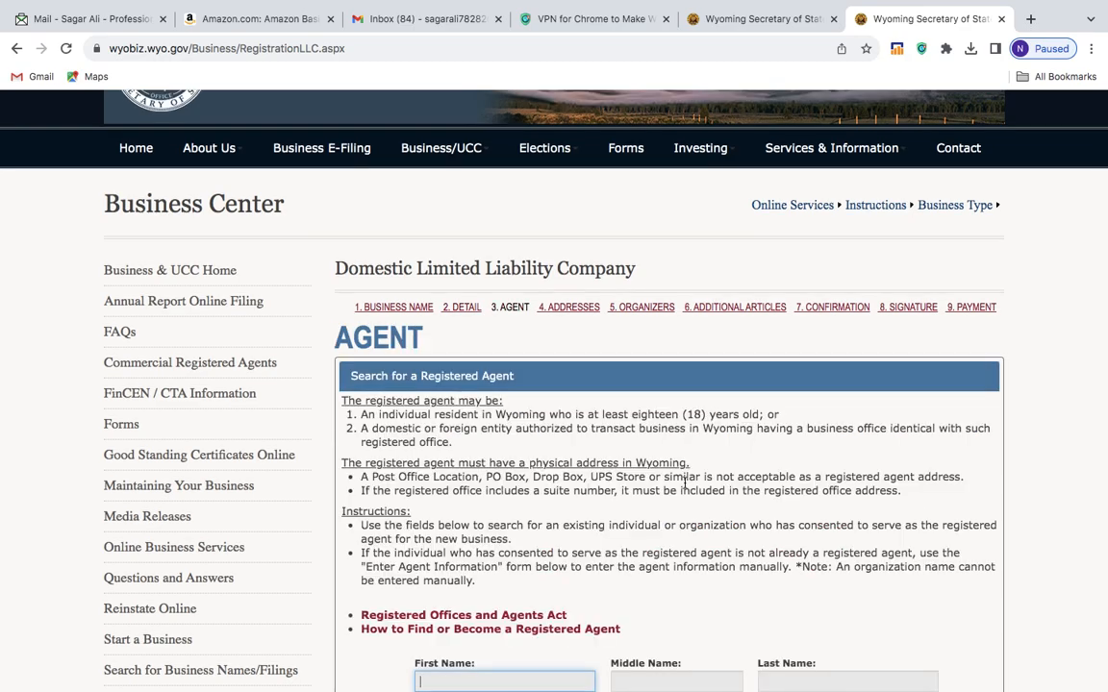
scroll(684, 483, down, 2)
scroll(684, 483, down, 4)
click(524, 347)
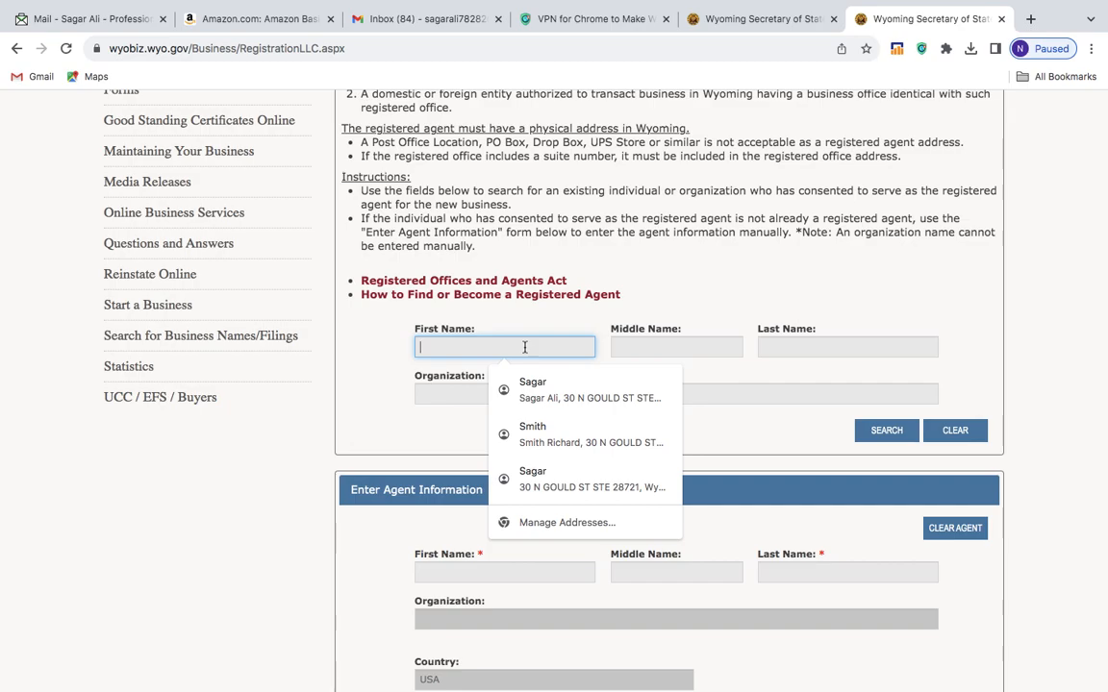
click(274, 454)
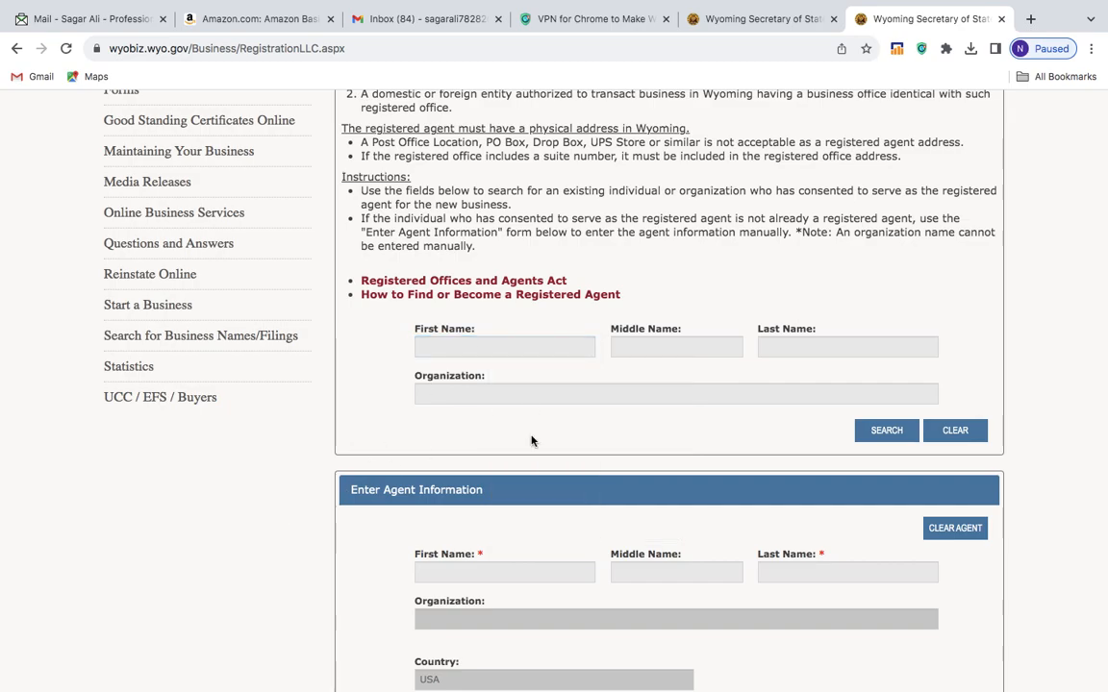
- Search the registered agents for the organization Wyoming Agent
click(473, 395)
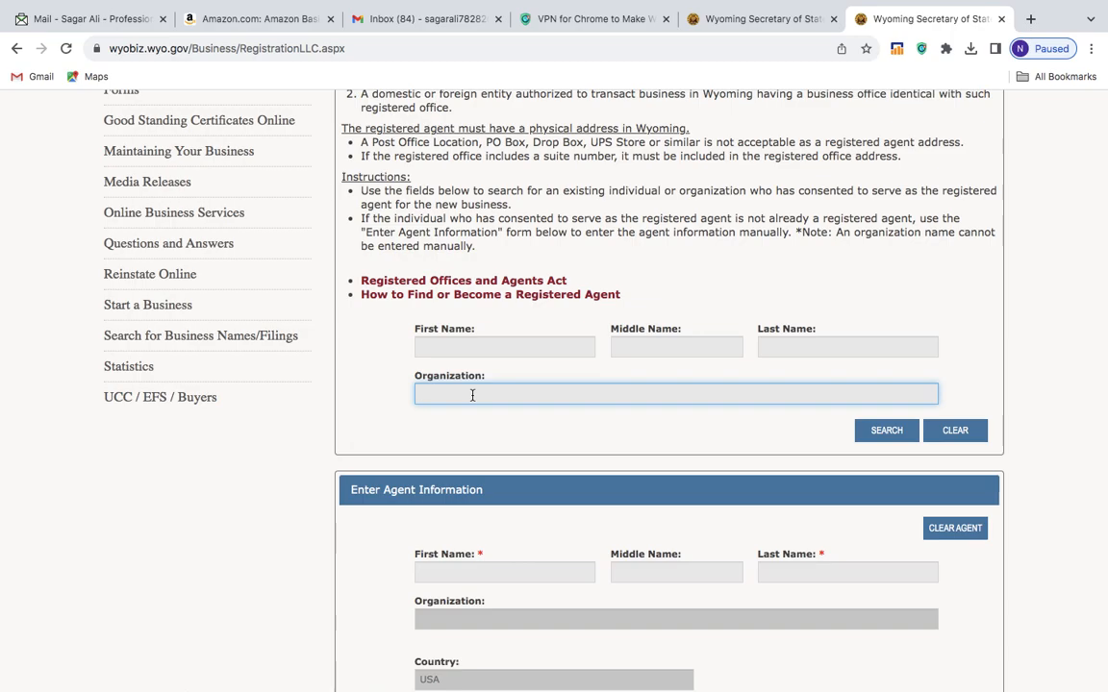
text(wyoming a)
key(BackSpace)
key(BackSpace)
key(BackSpace)
key(BackSpace)
key(BackSpace)
key(BackSpace)
text(ming Agen)
click(887, 430)
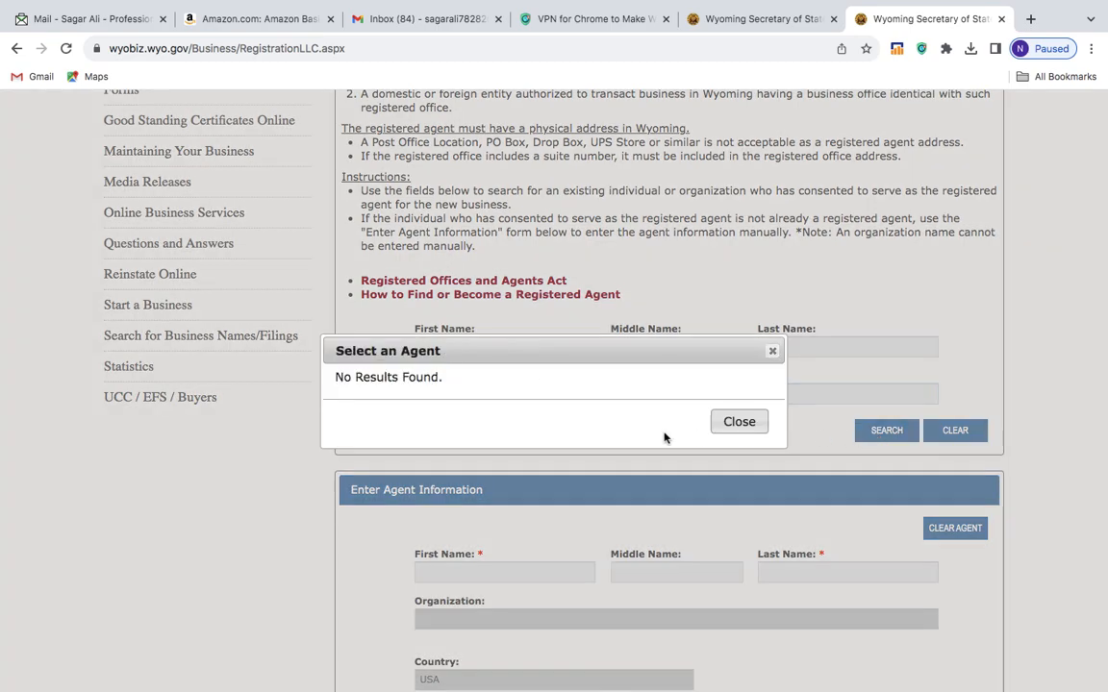
click(717, 427)
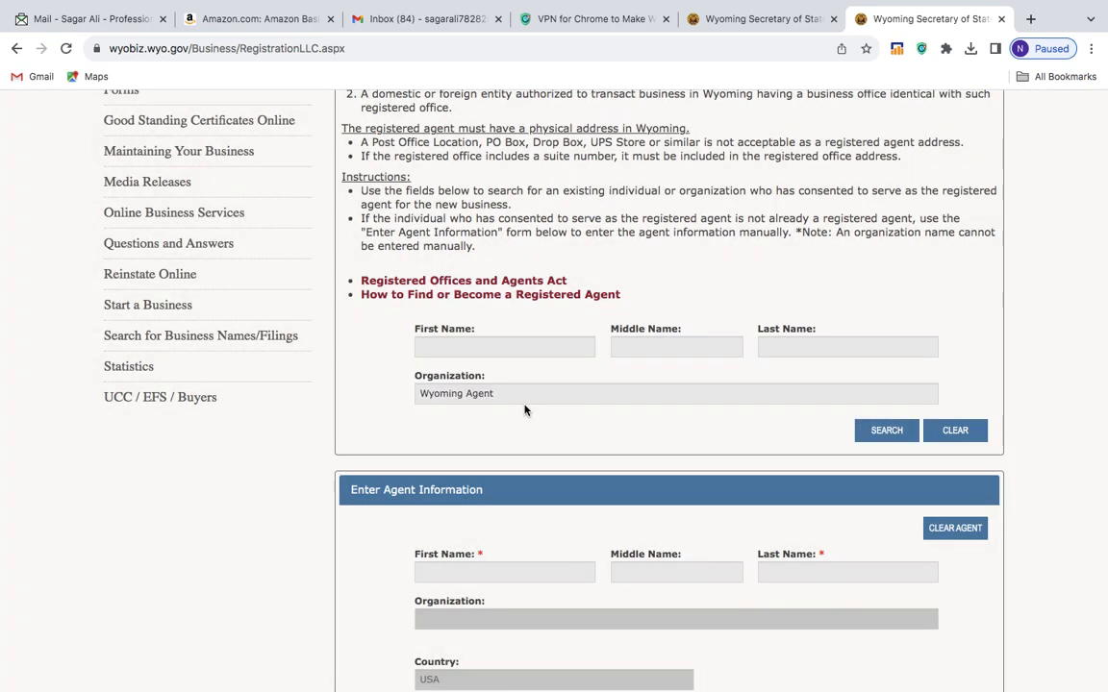
- Search the registered agents for the organization Wyoming Register Agent
click(527, 397)
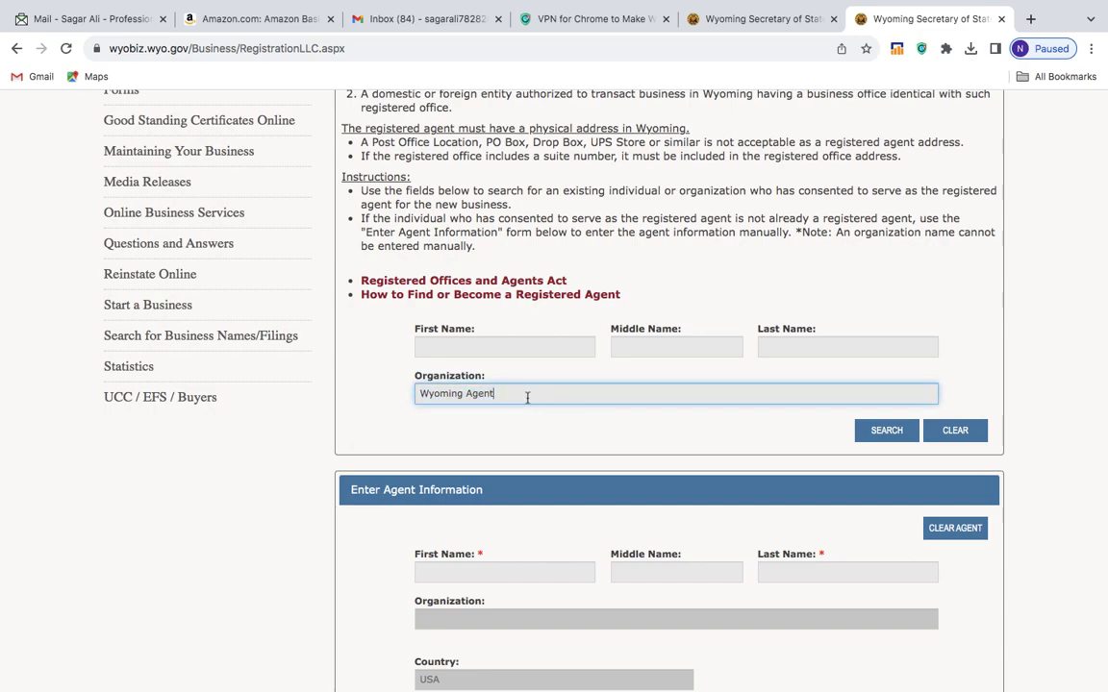
key(BackSpace)
key(BackSpace)
key(BackSpace)
key(BackSpace)
text(Register A)
click(878, 434)
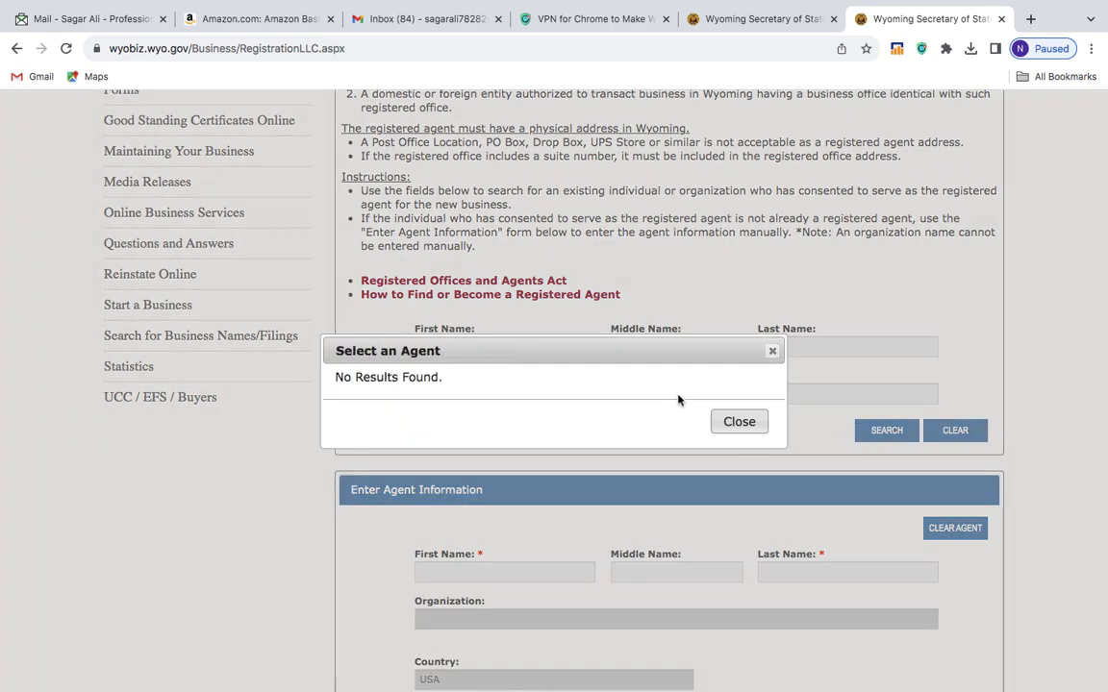
click(726, 420)
- Repeat the registered agent search with the organization name wyoming agent
triple_click(586, 391)
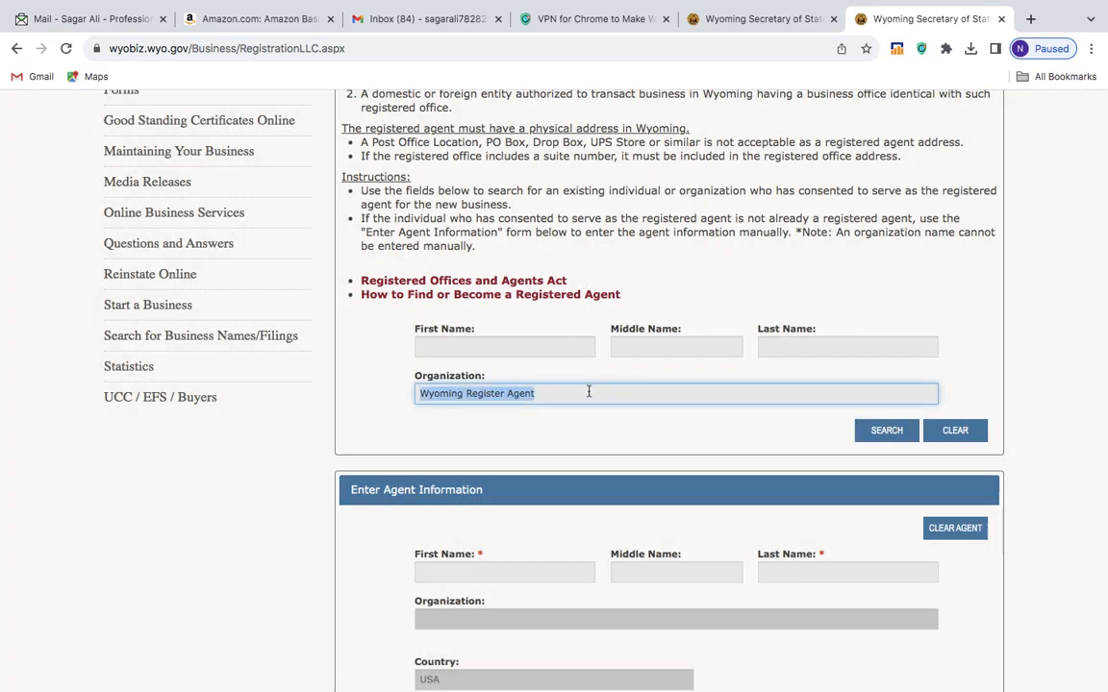
text(wyoming)
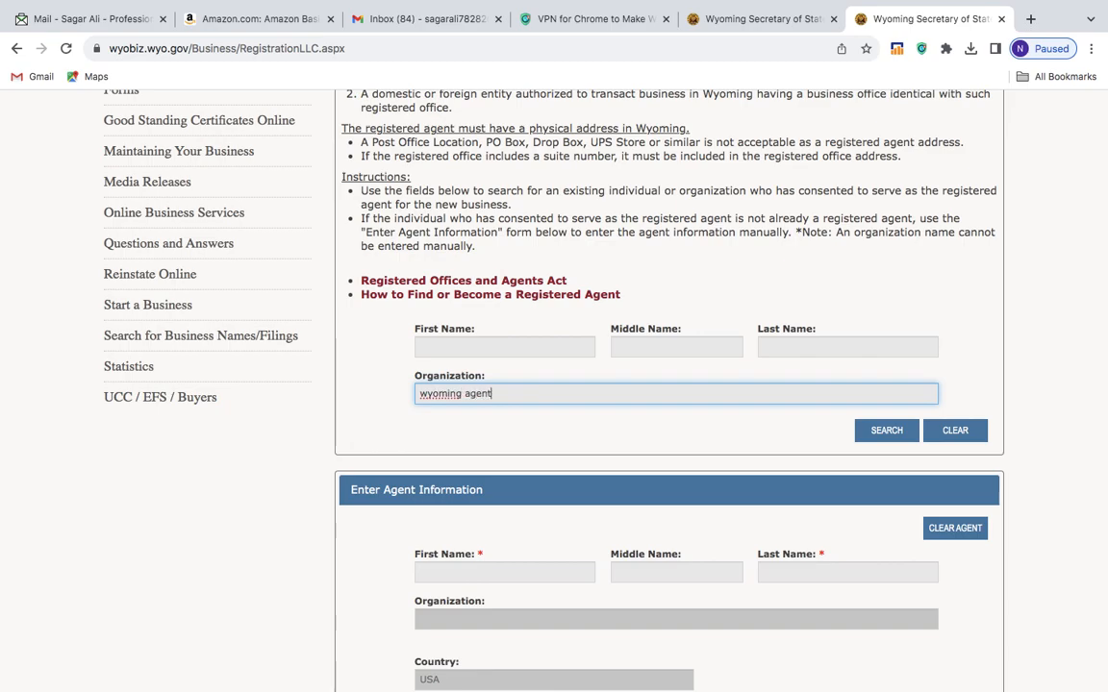
click(887, 429)
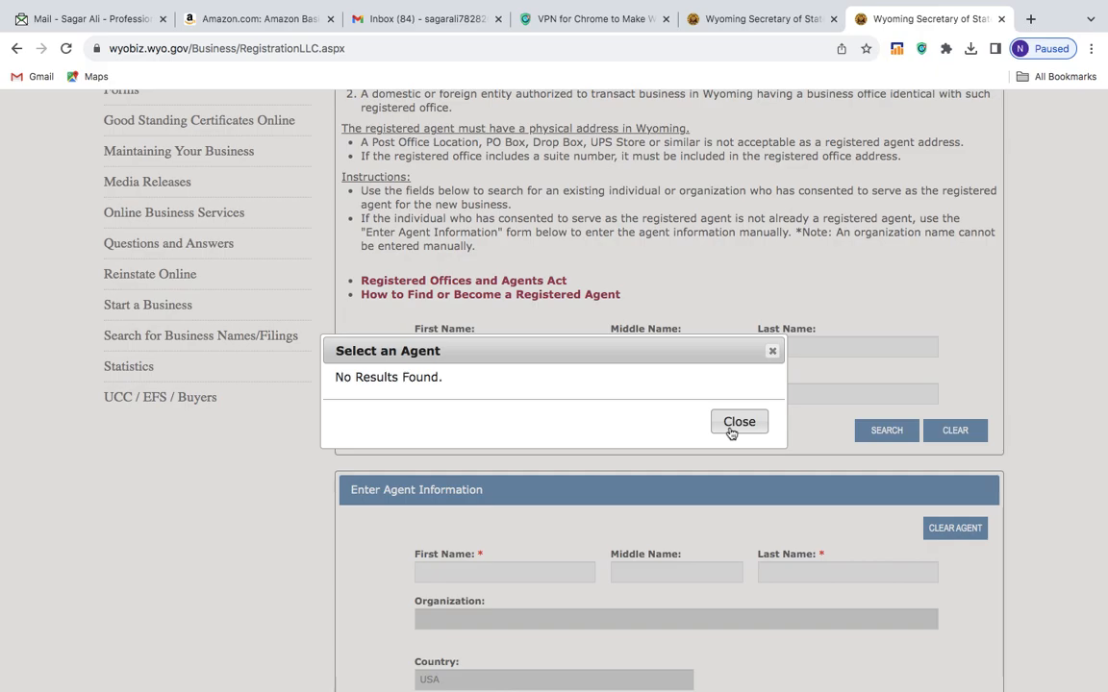
click(731, 433)
- Search the registered agents for the organization wyoming register and select Wyoming Registered Office LLC
triple_click(515, 391)
click(512, 394)
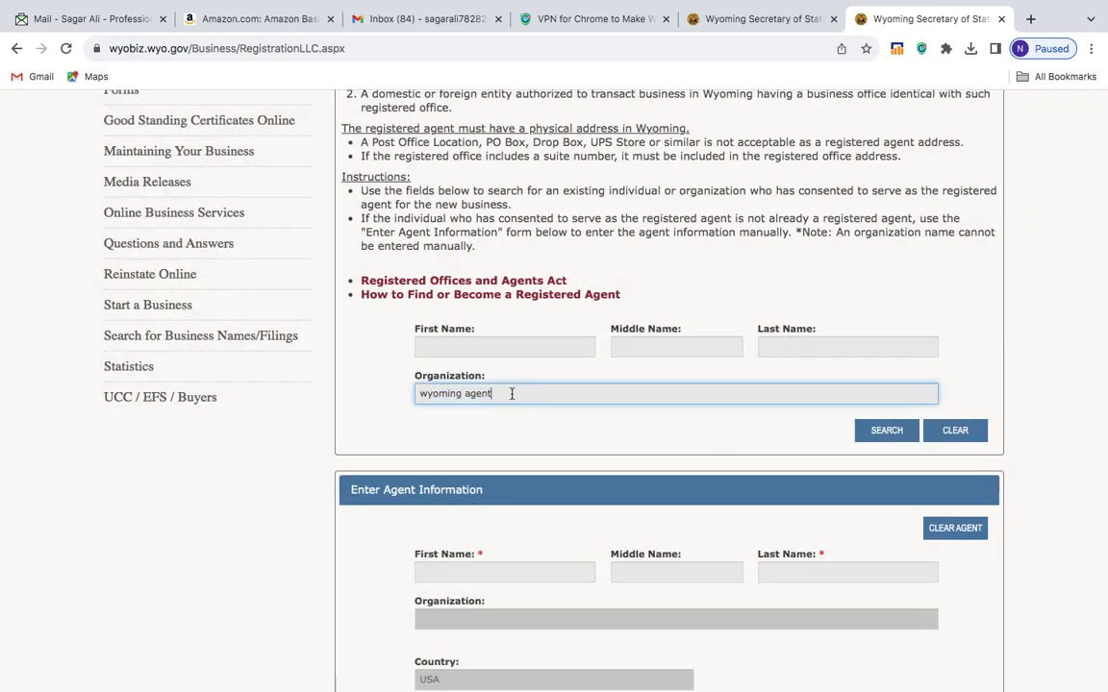
key(BackSpace)
key(BackSpace)
key(BackSpace)
text(register)
click(889, 432)
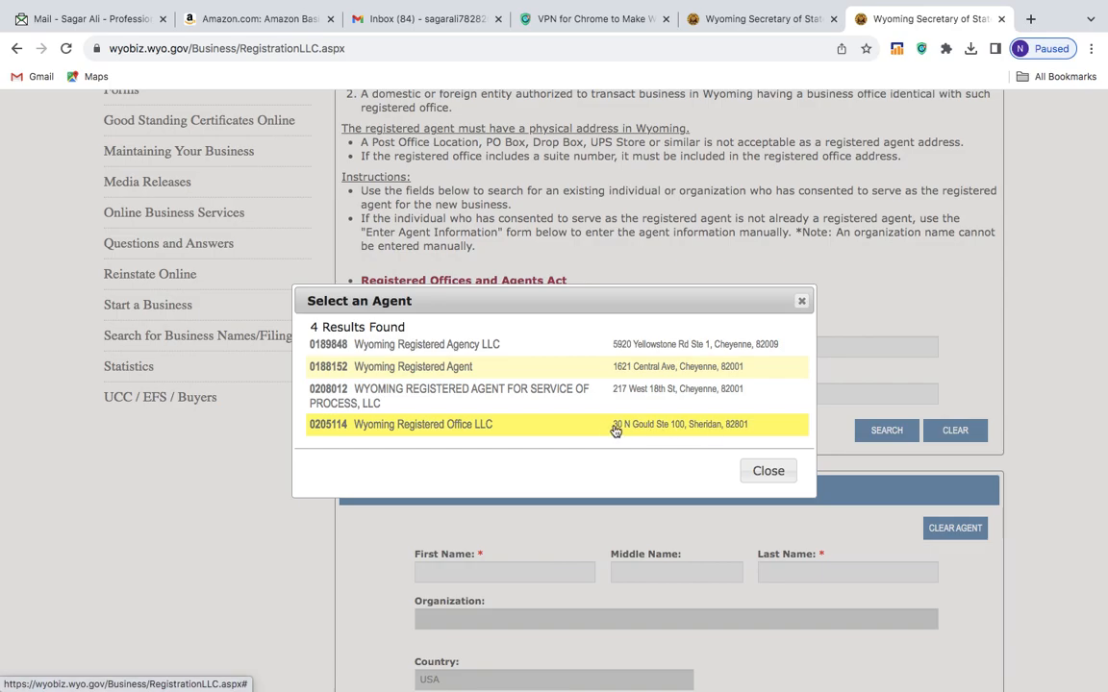
click(432, 434)
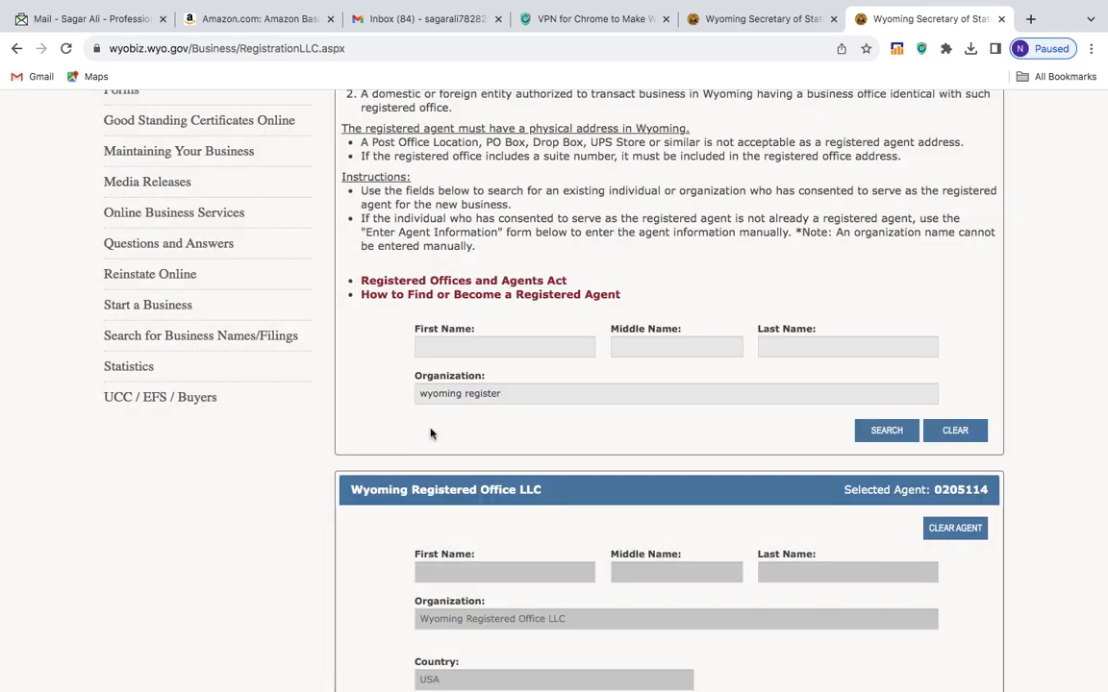
- Review the selected agent's details, attest to having the agent's signed consent to appointment, and continue to the addresses stage
scroll(434, 403, down, 5)
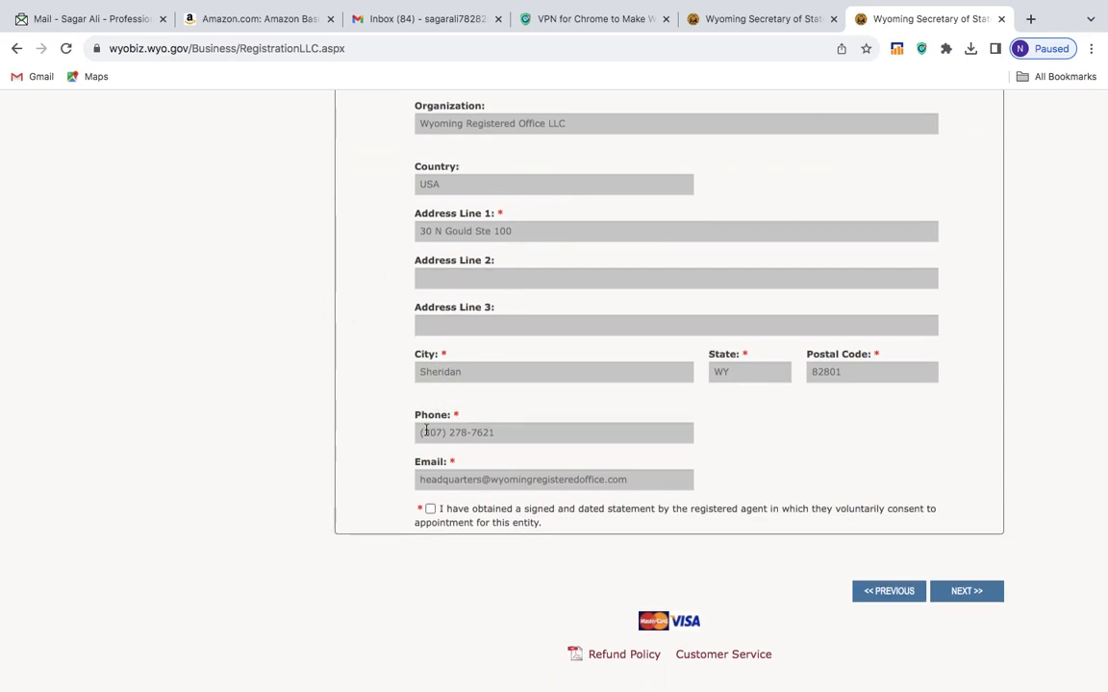
scroll(430, 404, up, 1)
scroll(432, 403, up, 3)
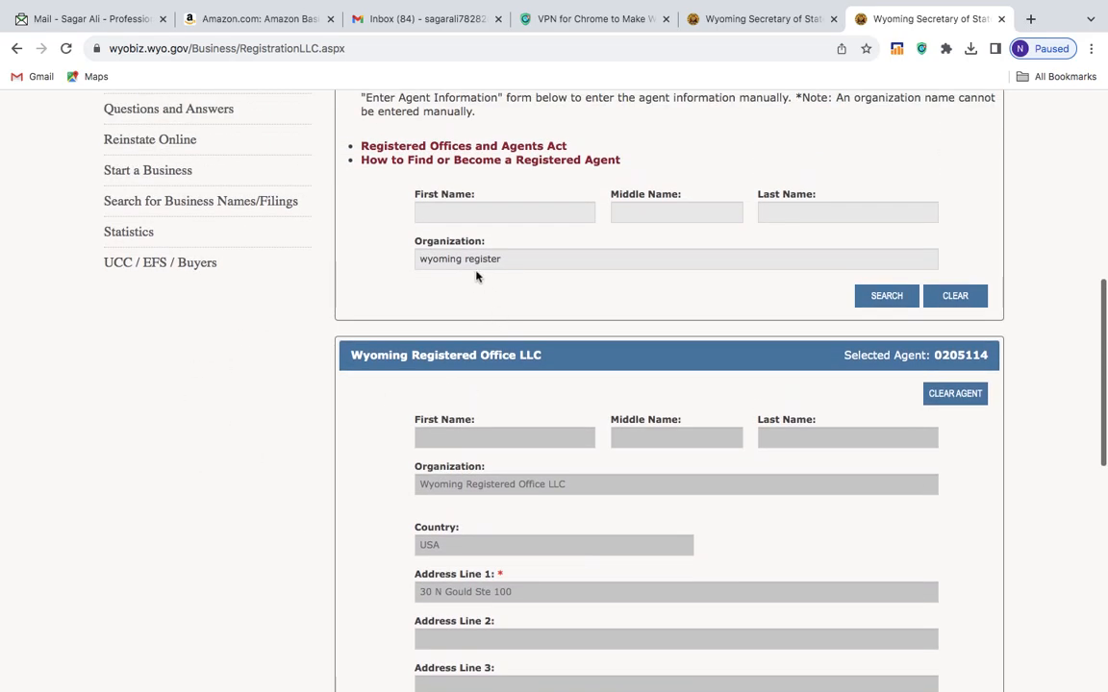
scroll(647, 426, down, 3)
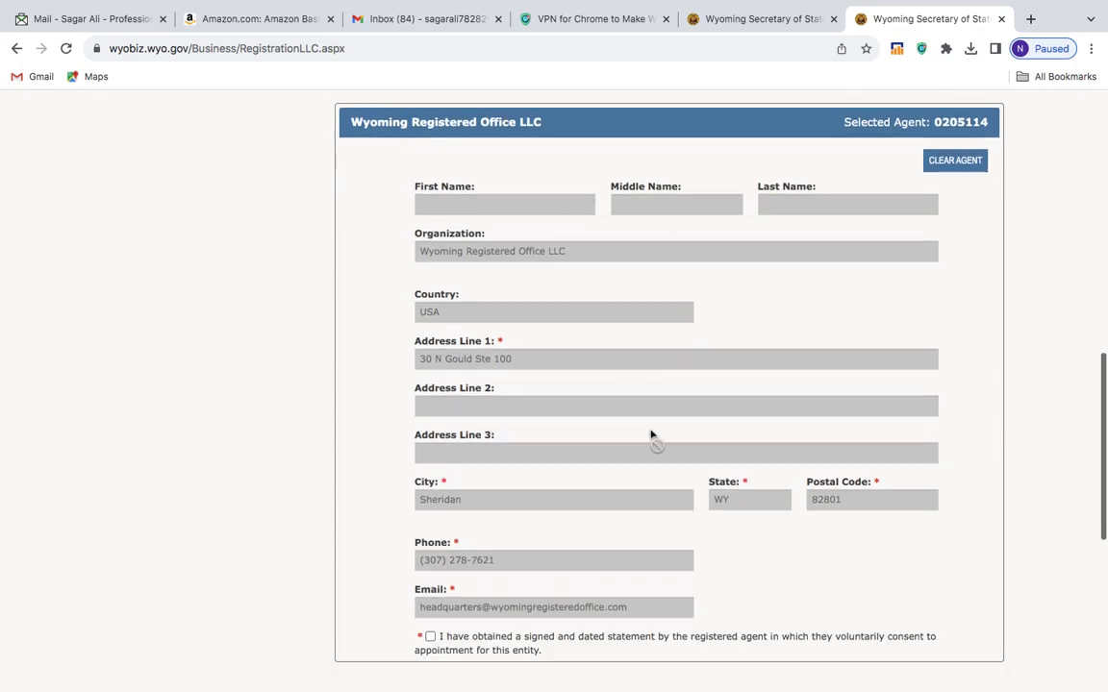
scroll(622, 415, down, 2)
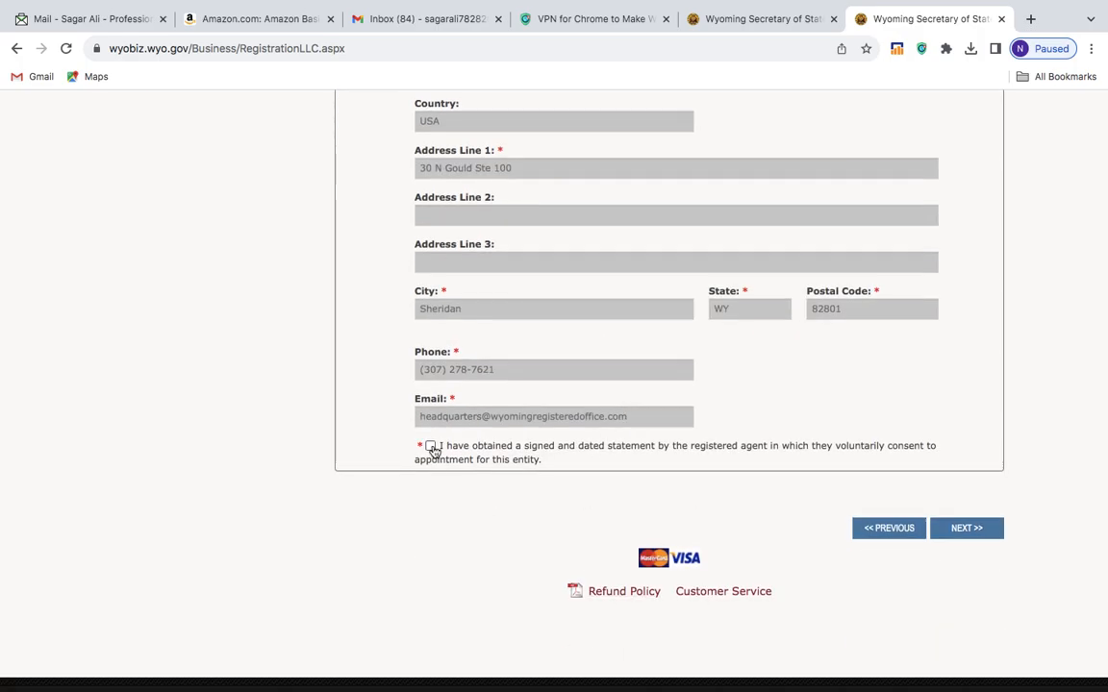
click(431, 448)
click(969, 534)
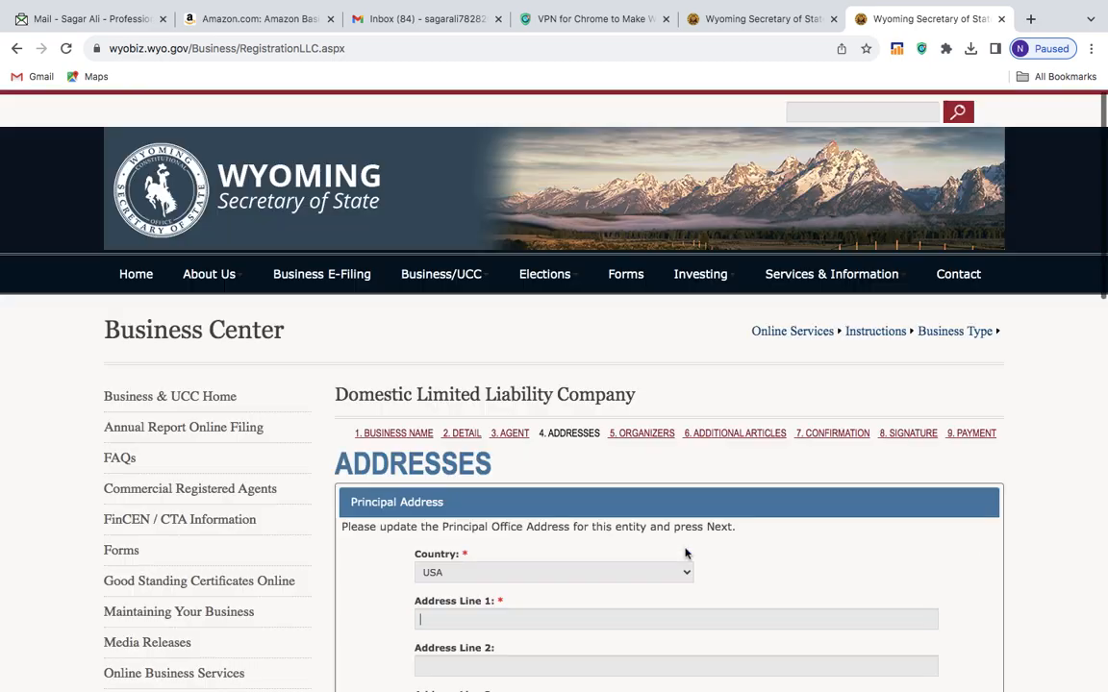
- Review the principal and mailing address sections and fill in the principal address, phone and email from the first saved address
scroll(685, 553, down, 3)
scroll(634, 452, down, 1)
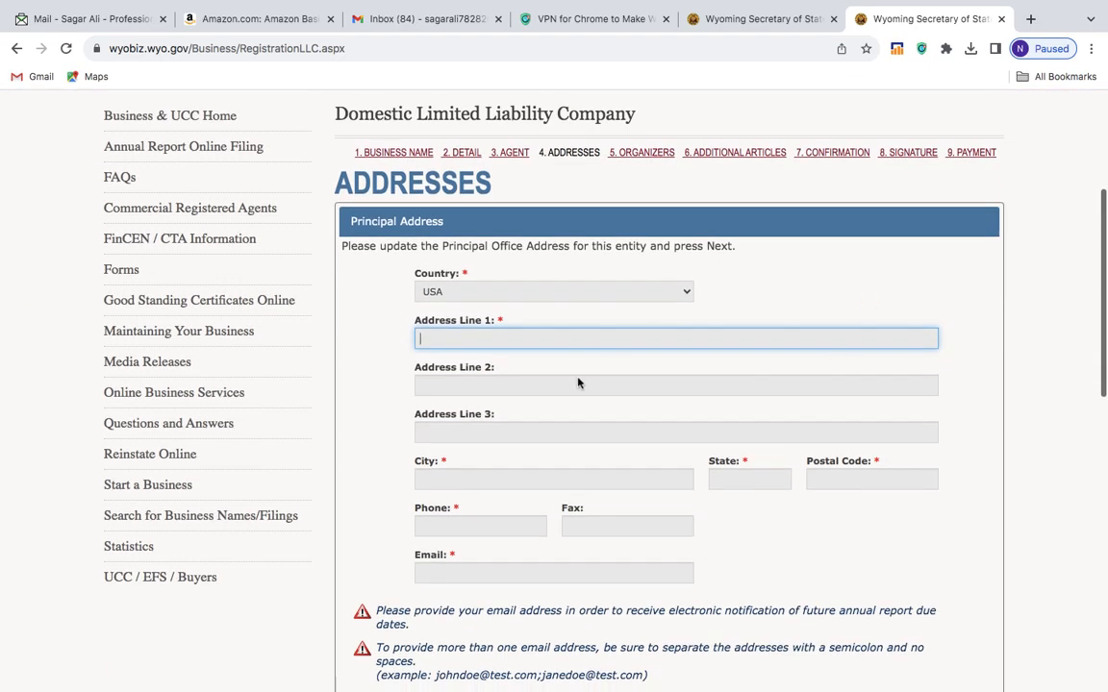
scroll(577, 356, down, 1)
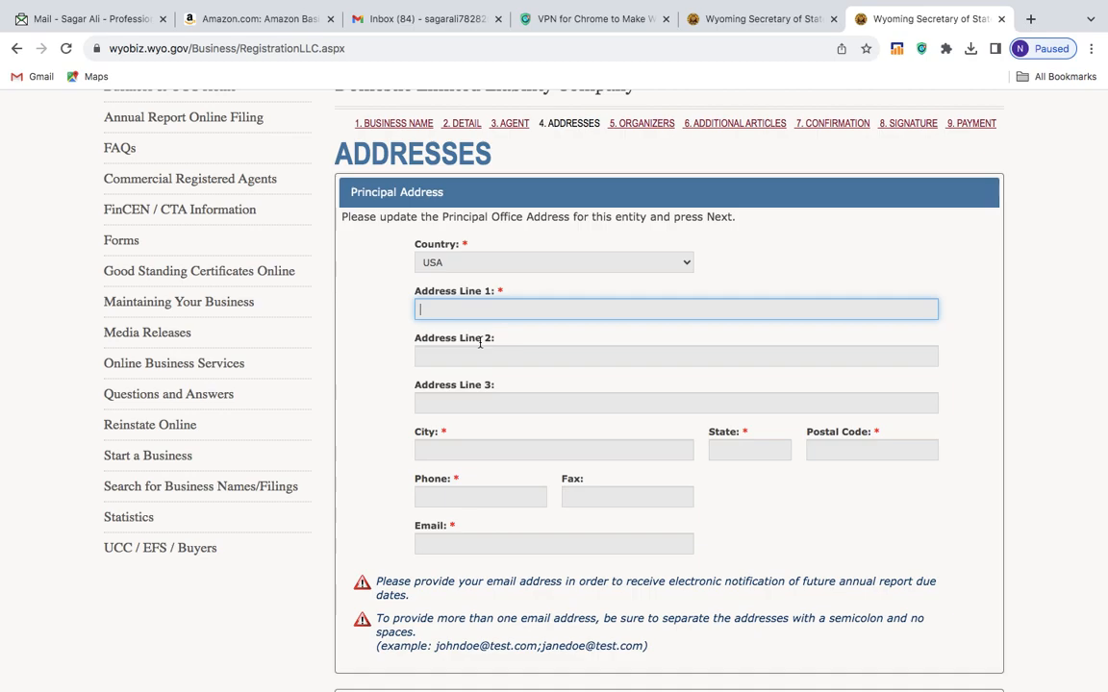
scroll(480, 342, down, 5)
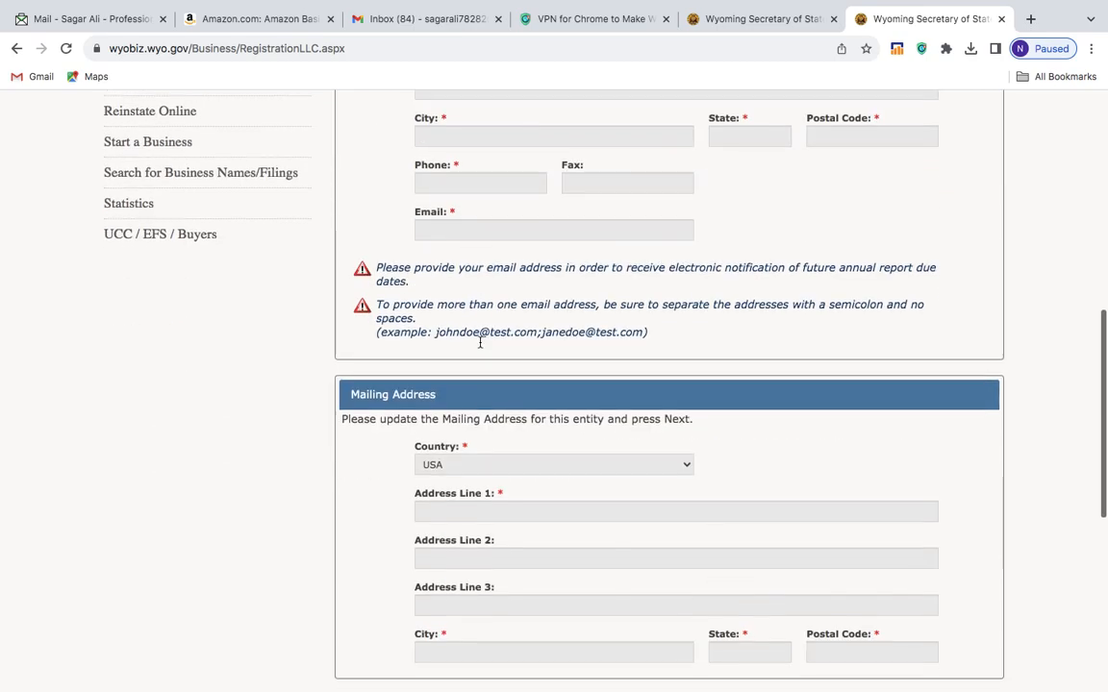
scroll(480, 346, down, 3)
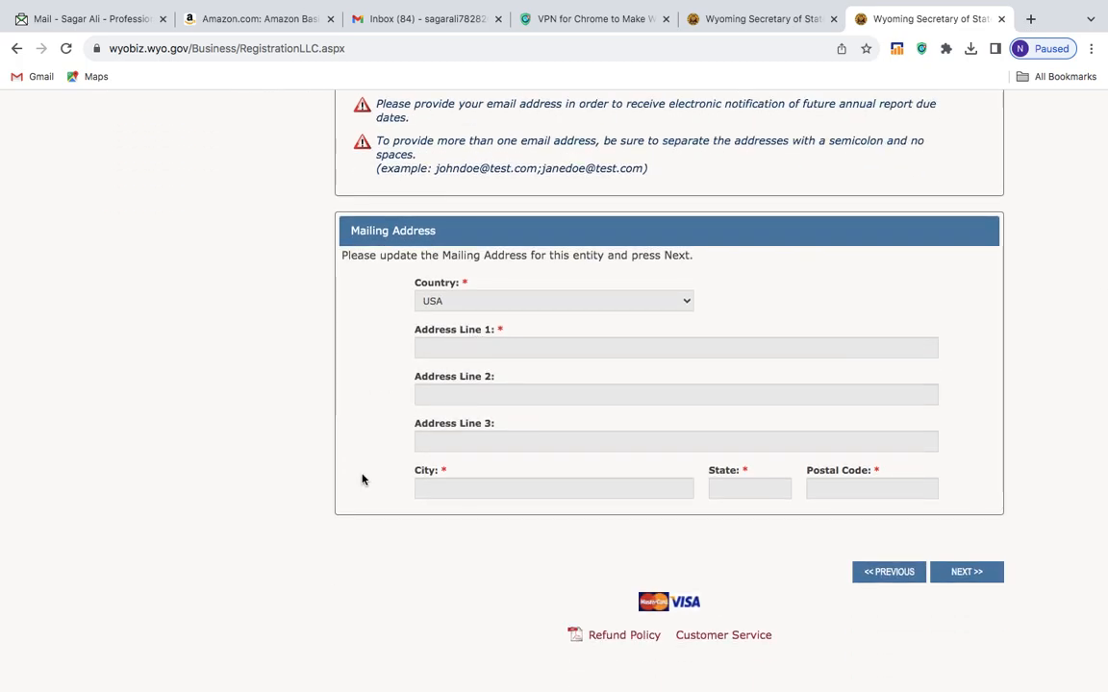
scroll(362, 479, up, 7)
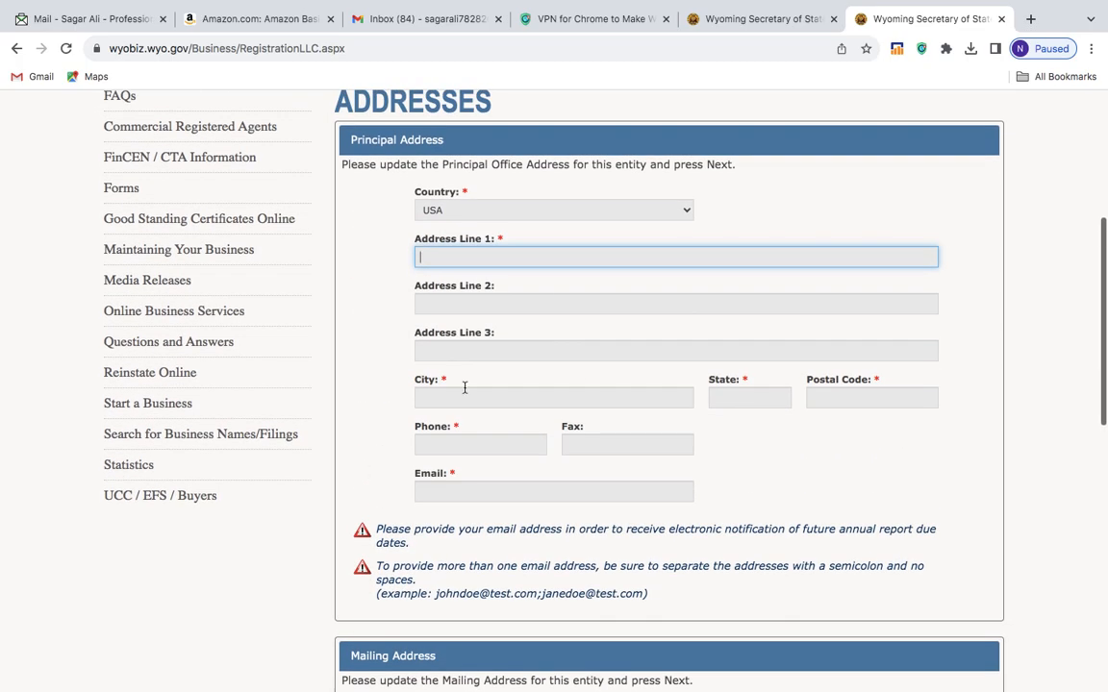
click(506, 257)
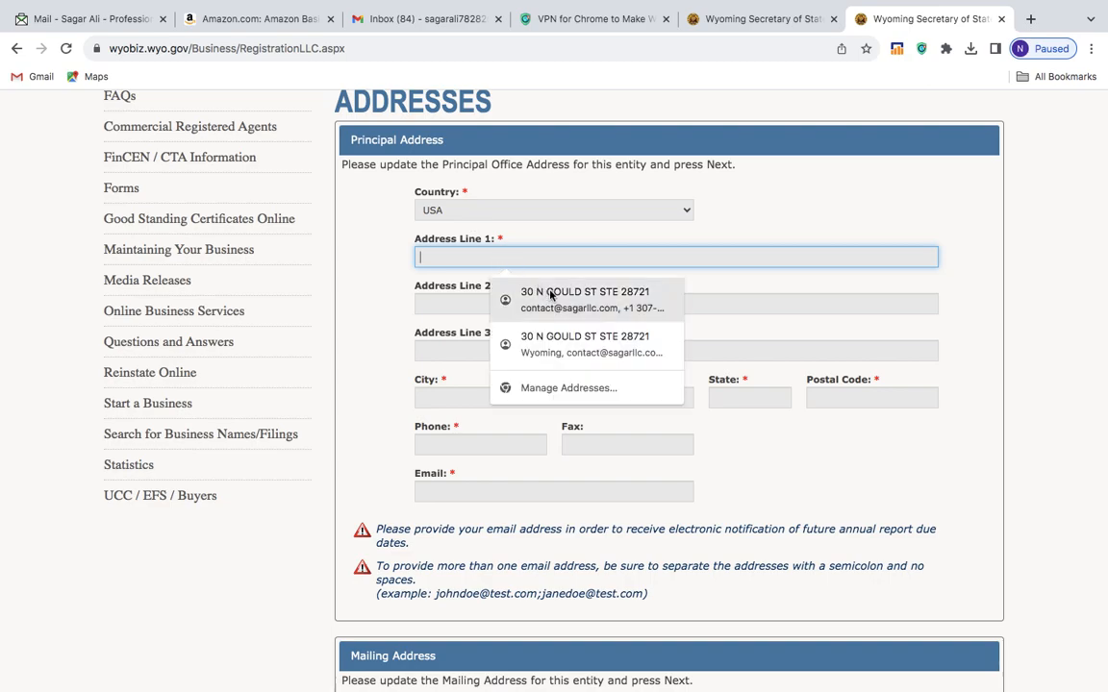
click(540, 294)
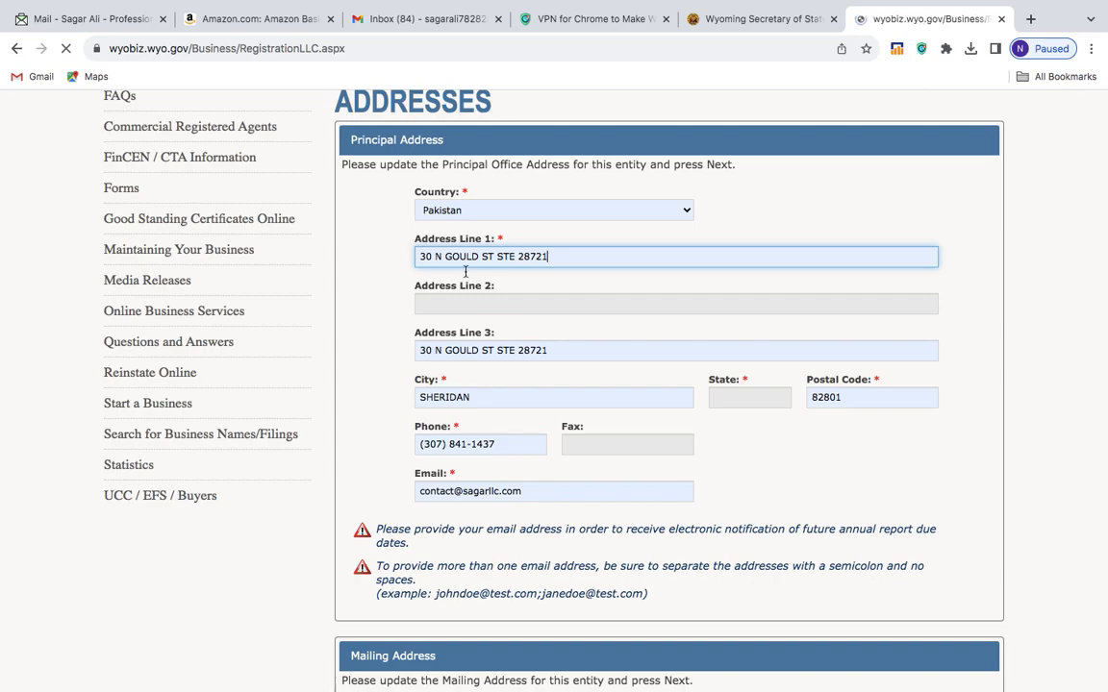
click(529, 349)
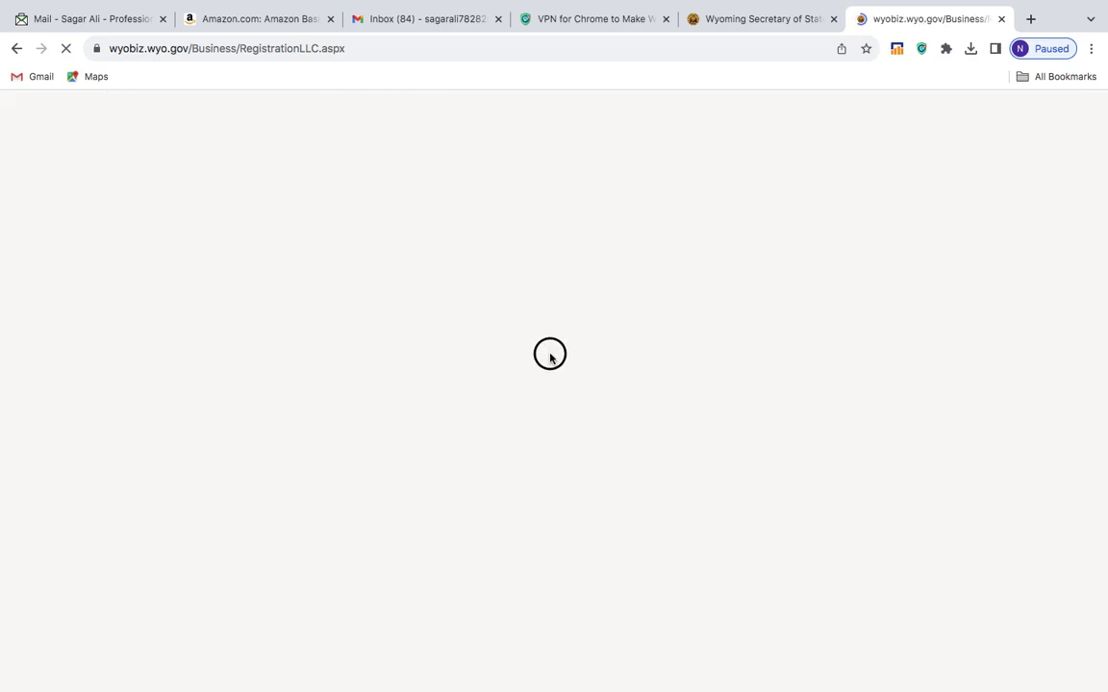
- Change the country of the principal office address from its autofilled entry to USA
scroll(529, 404, down, 3)
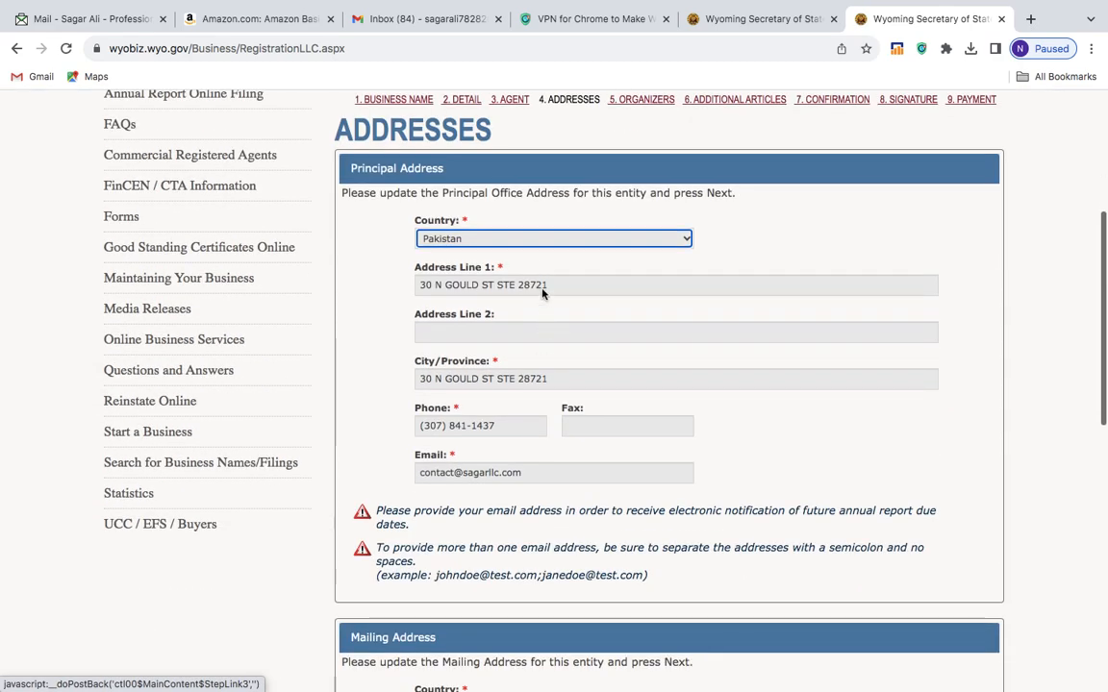
click(556, 241)
scroll(551, 427, down, 10)
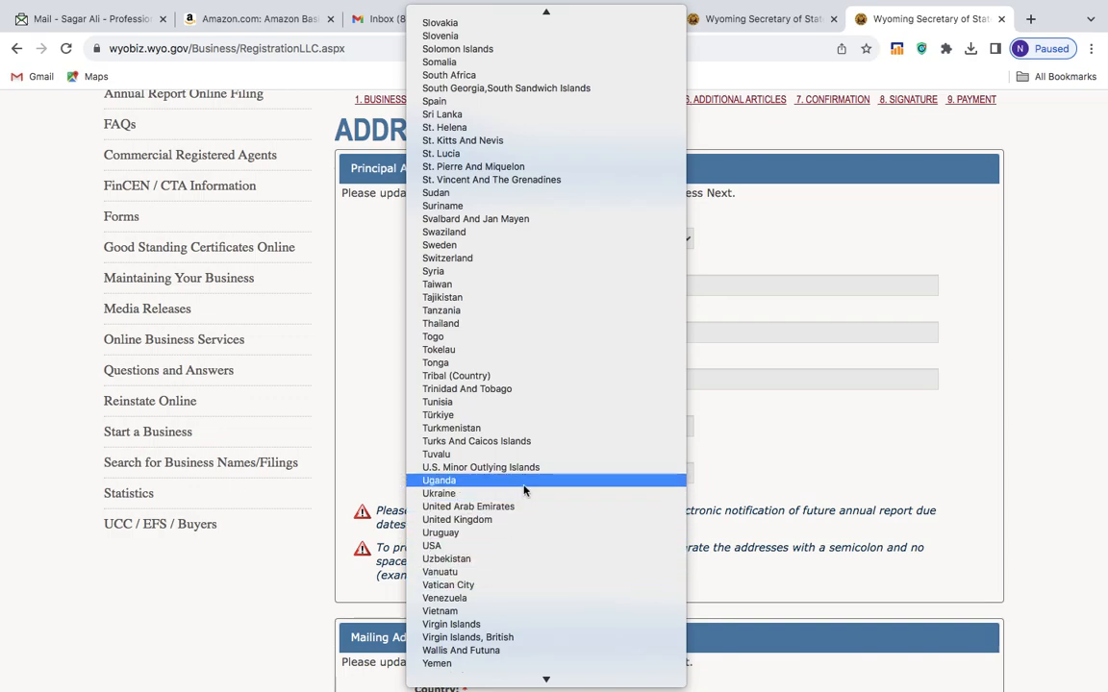
text(uz)
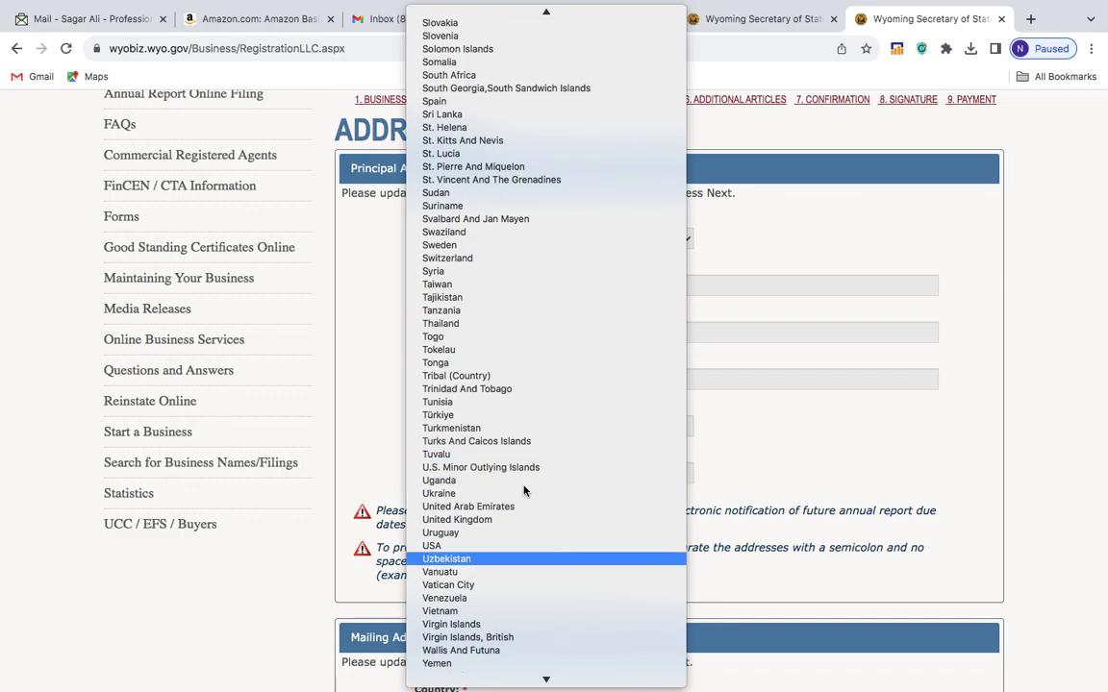
key(Up)
key(Return)
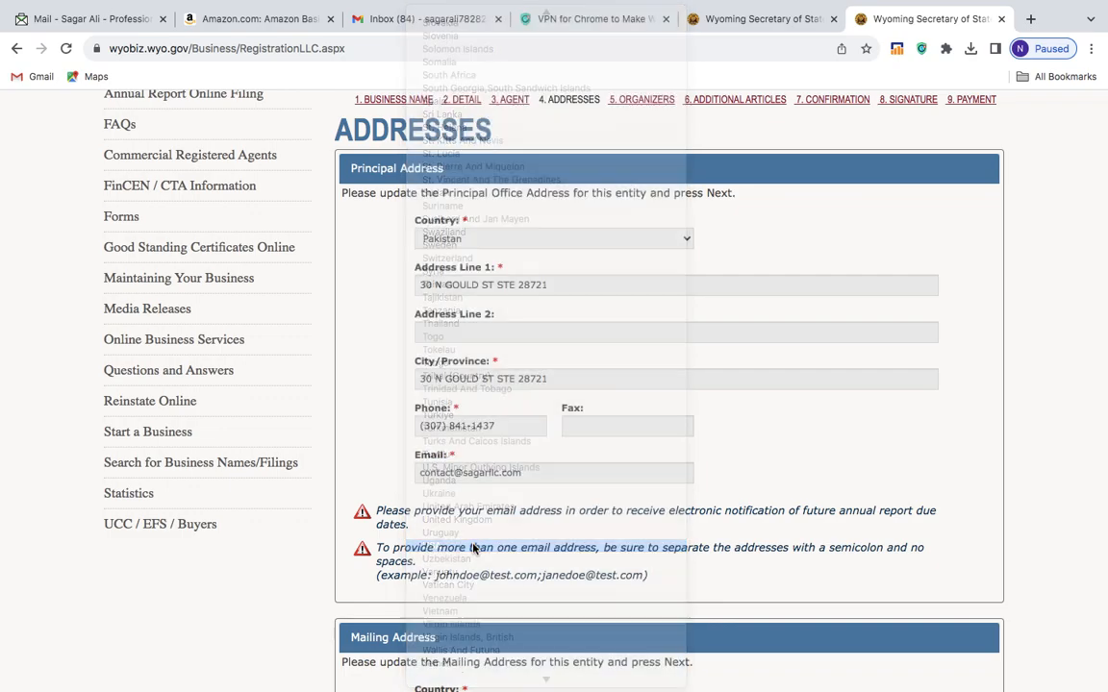
- Enter the postal code for the principal office address
scroll(633, 452, down, 1)
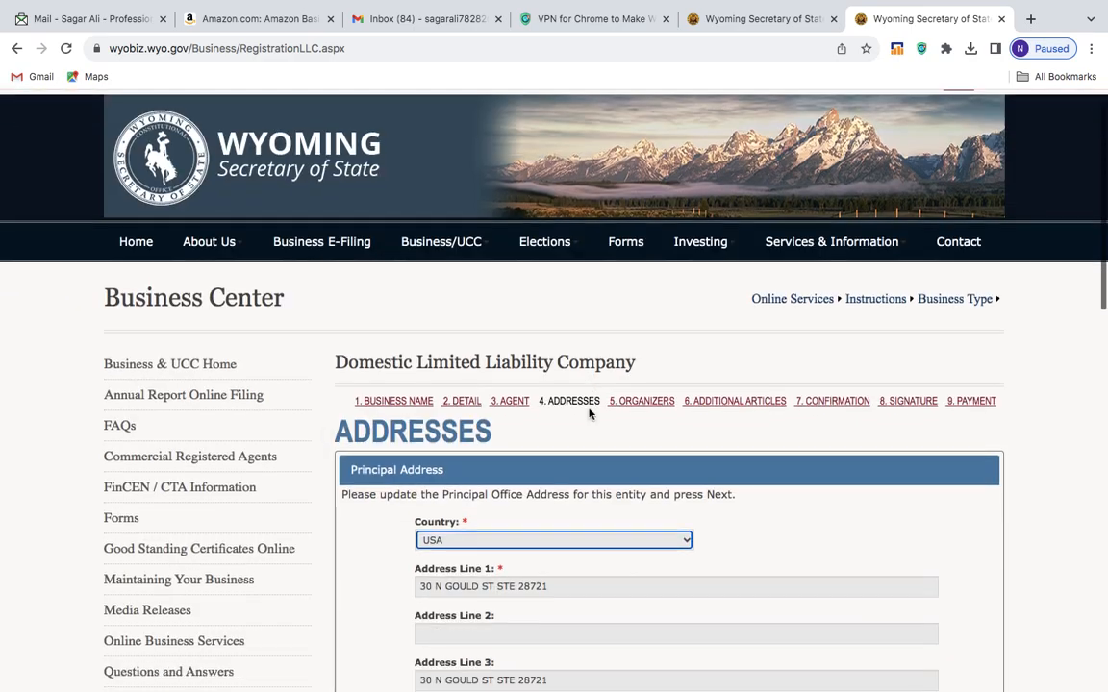
scroll(588, 413, down, 4)
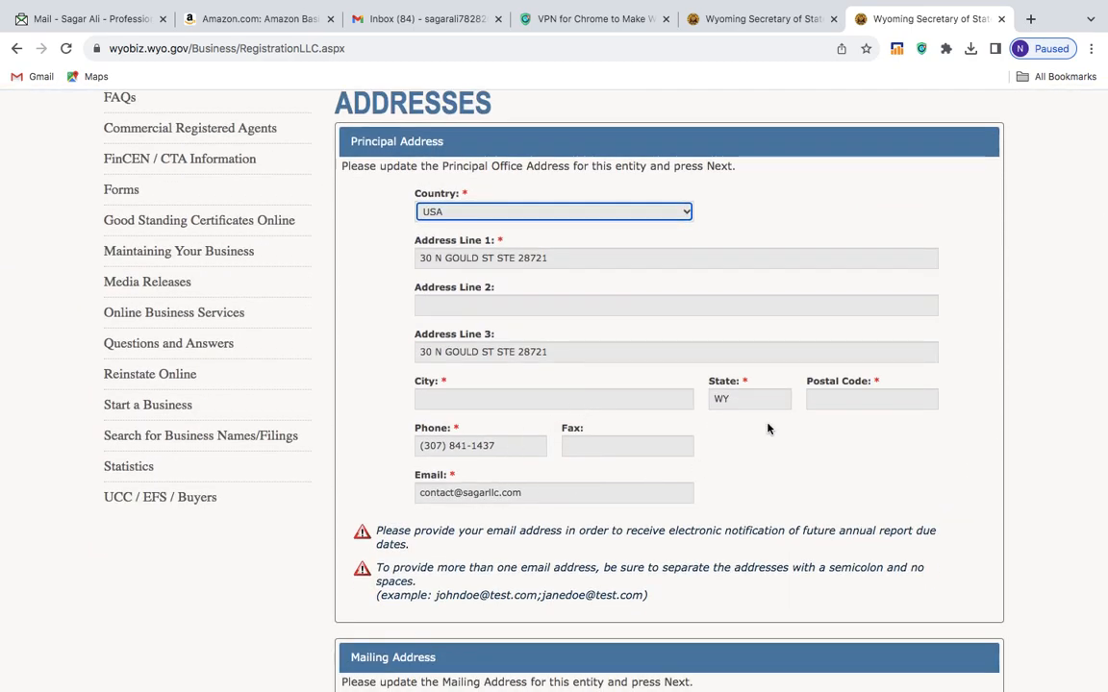
click(888, 402)
text(82801)
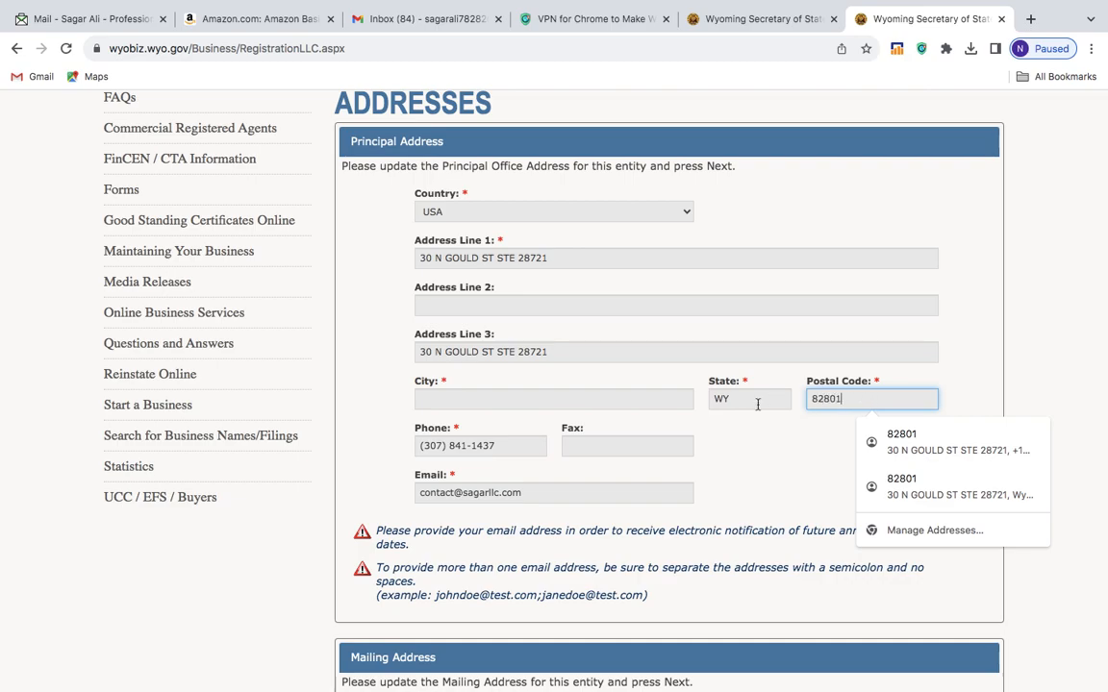
- Fill in the mailing address from the first saved address and submit the addresses stage
scroll(762, 494, down, 5)
scroll(762, 494, up, 4)
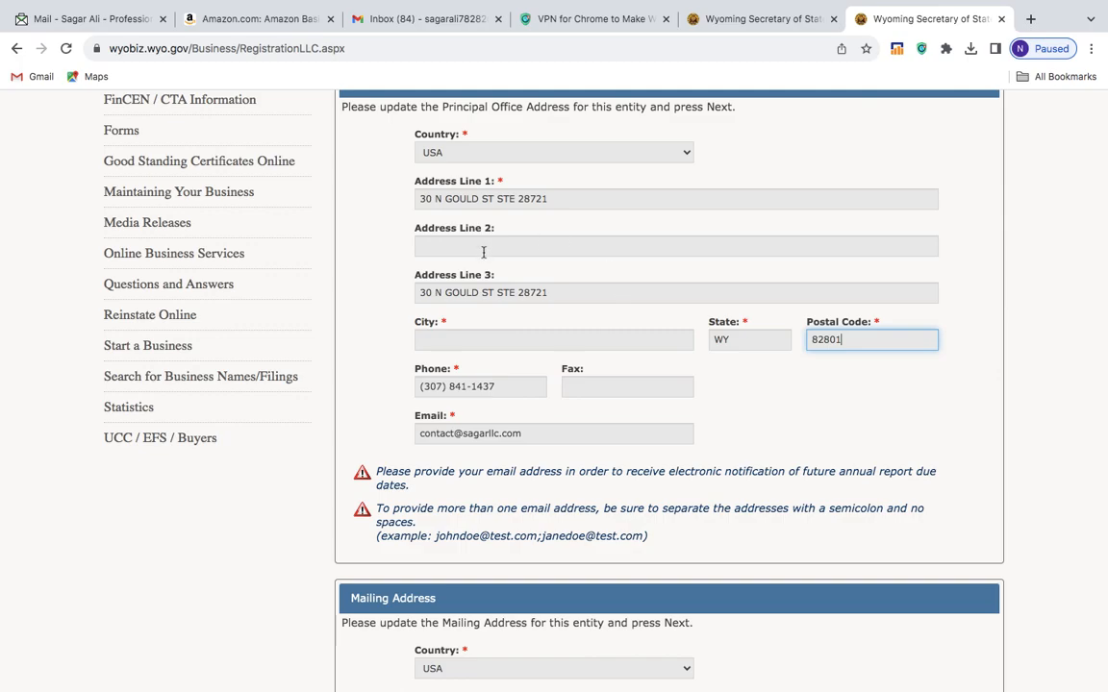
scroll(593, 424, down, 5)
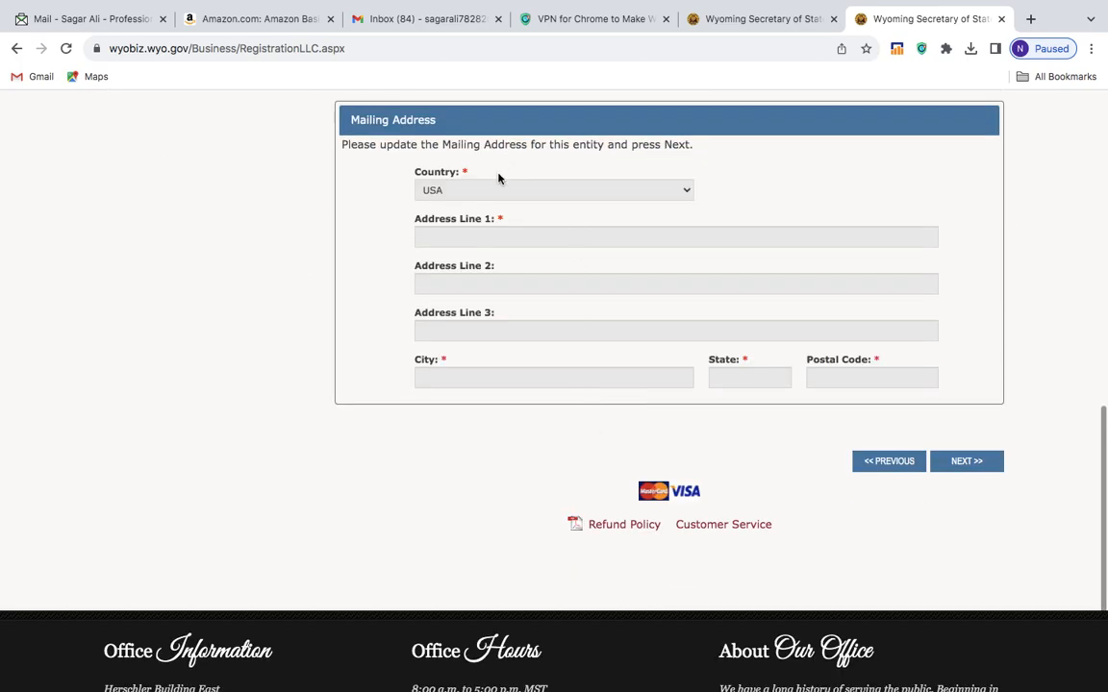
click(511, 229)
click(585, 279)
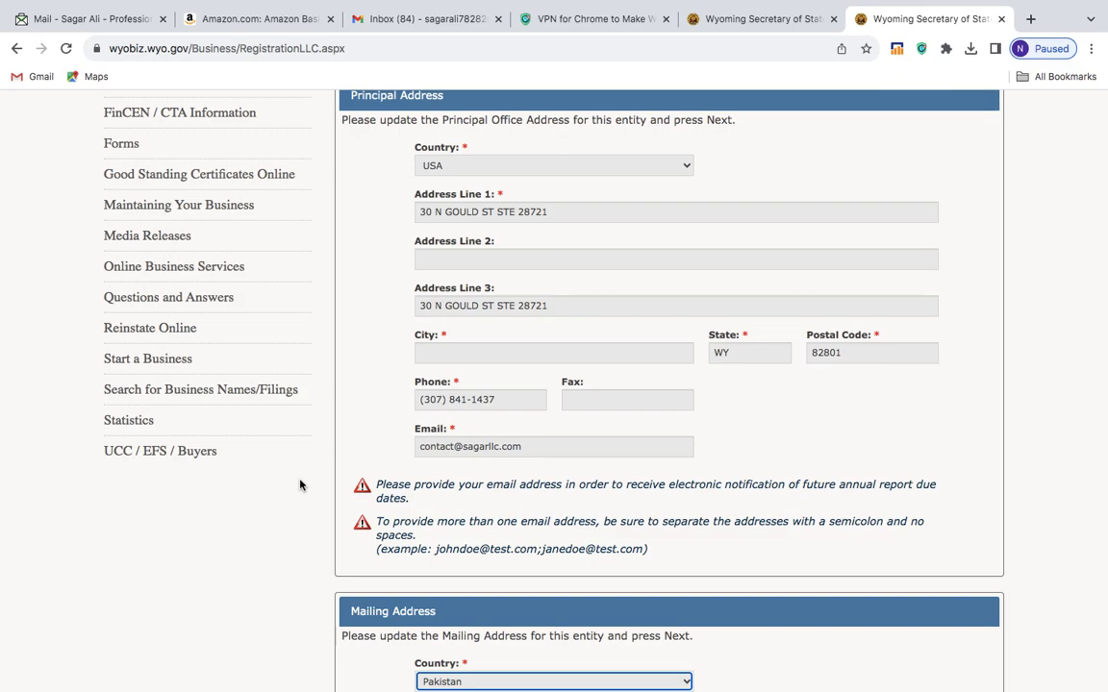
scroll(304, 485, down, 5)
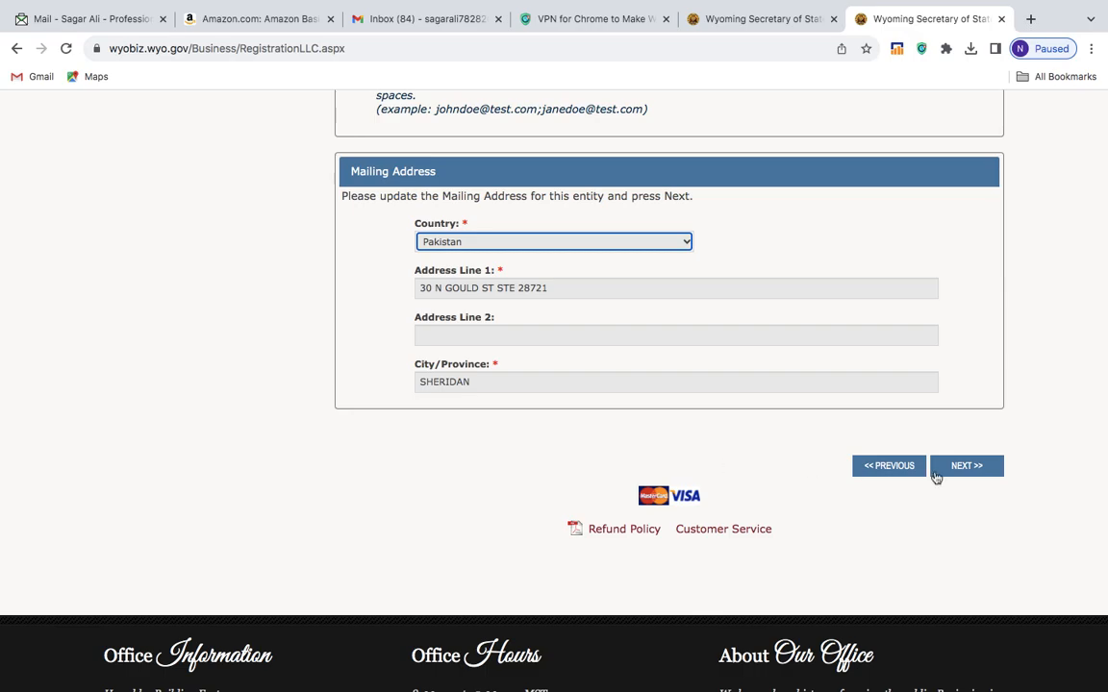
click(969, 470)
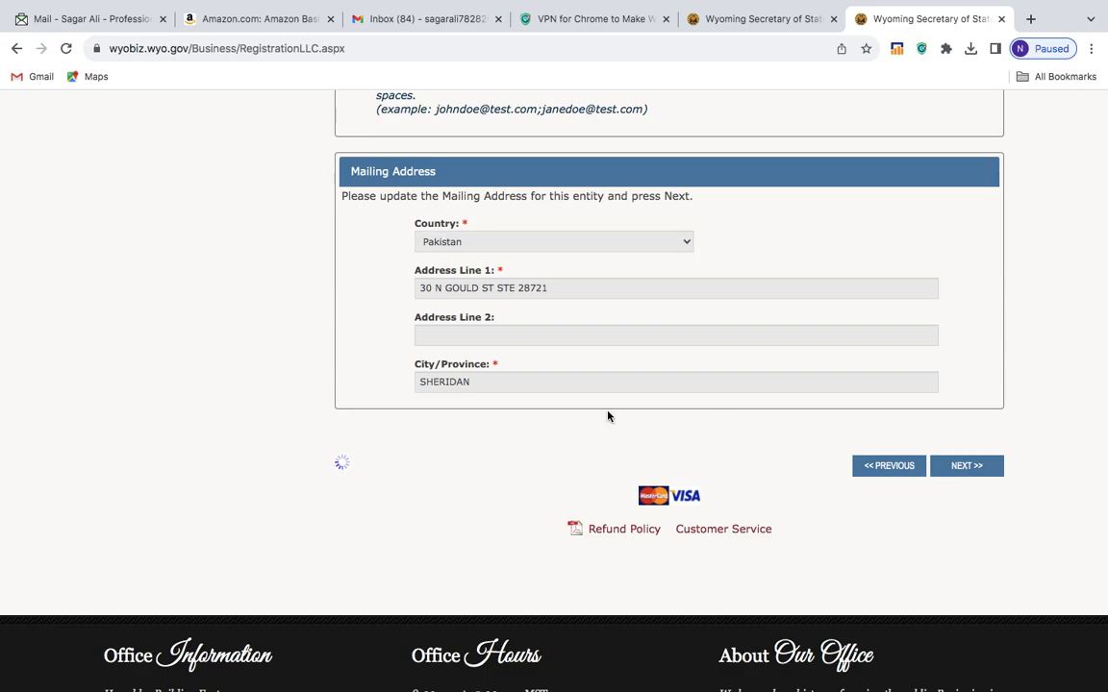
- Fill in the missing principal address city by applying the first saved address suggestion
scroll(608, 416, down, 3)
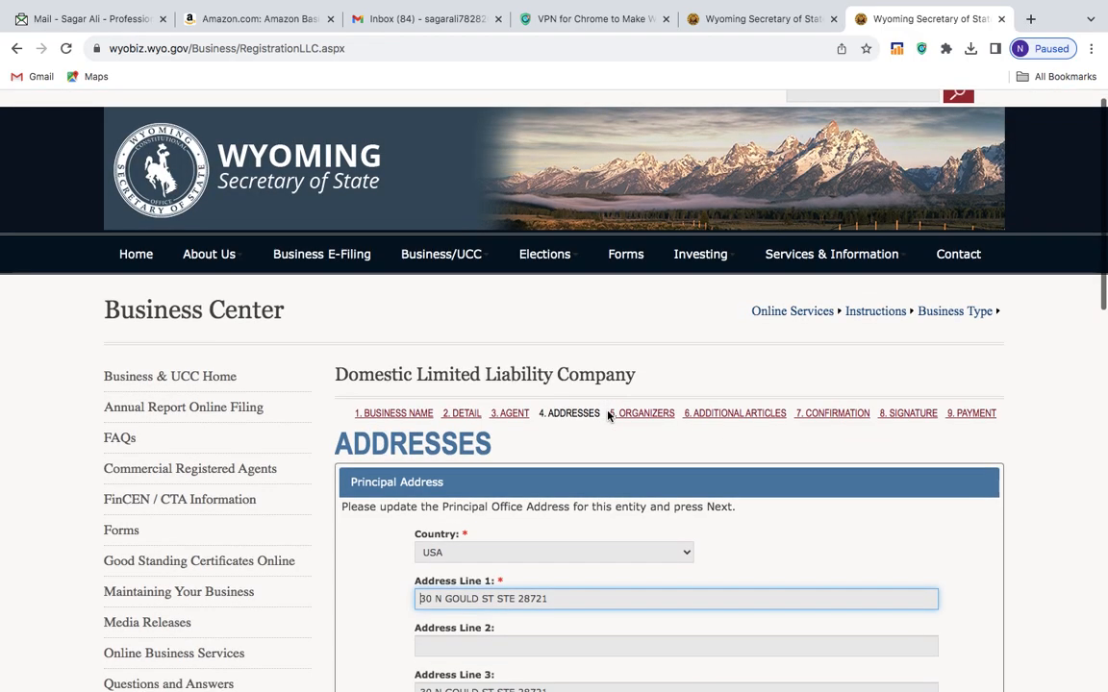
scroll(607, 417, down, 3)
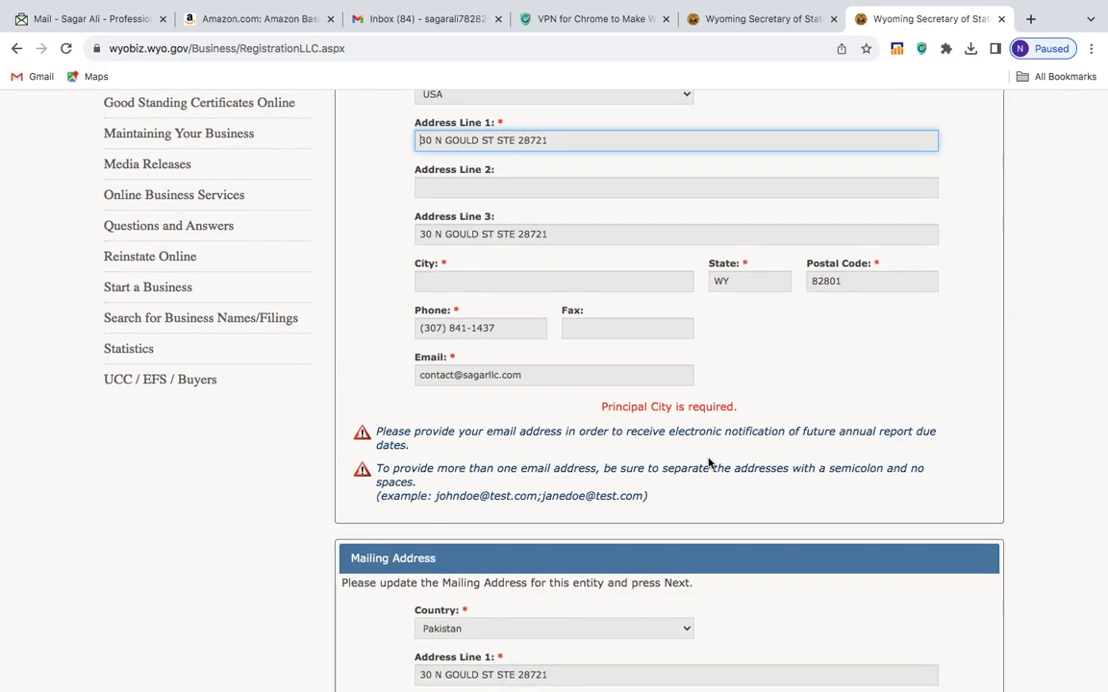
scroll(709, 464, down, 1)
scroll(709, 463, up, 1)
click(554, 324)
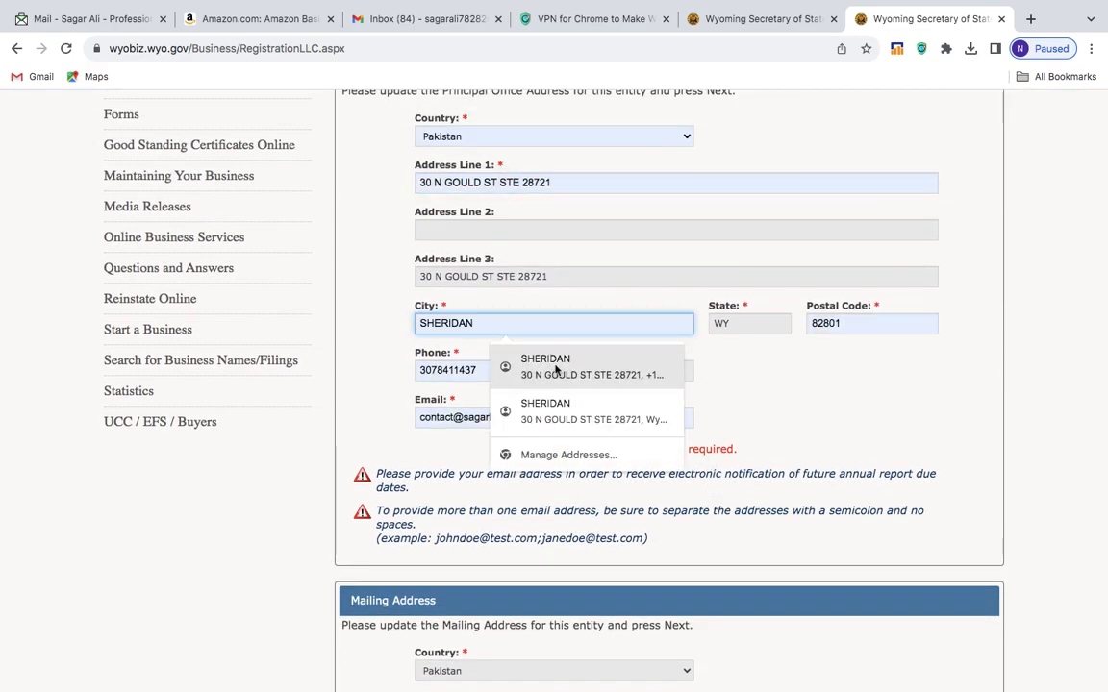
click(574, 363)
scroll(682, 489, down, 3)
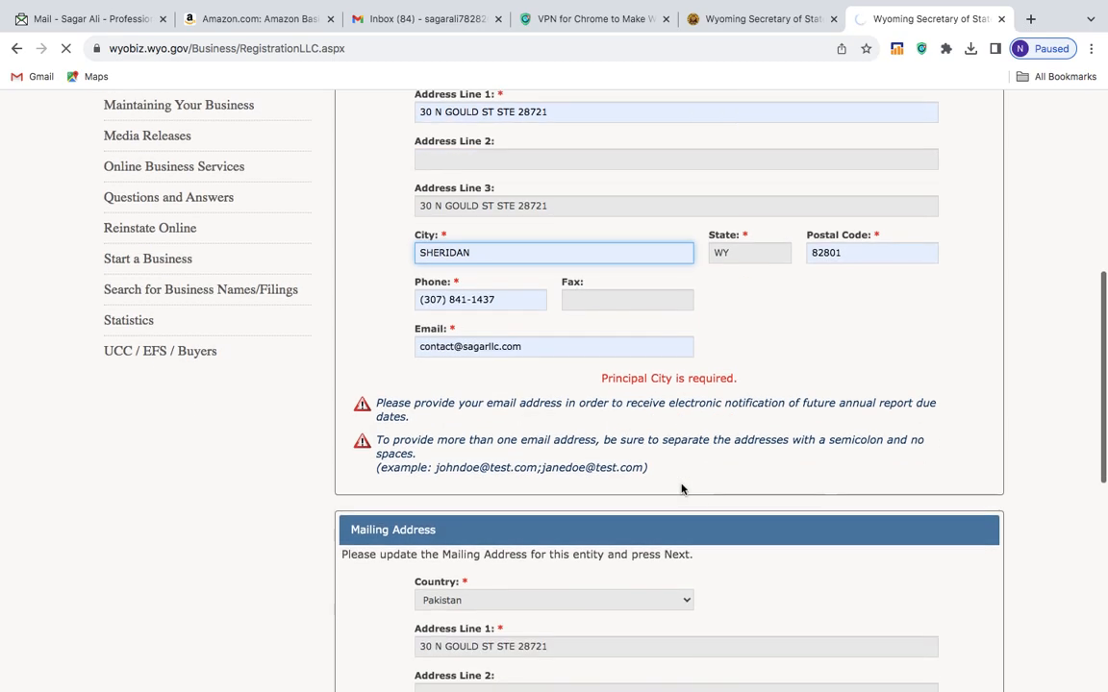
scroll(682, 489, down, 2)
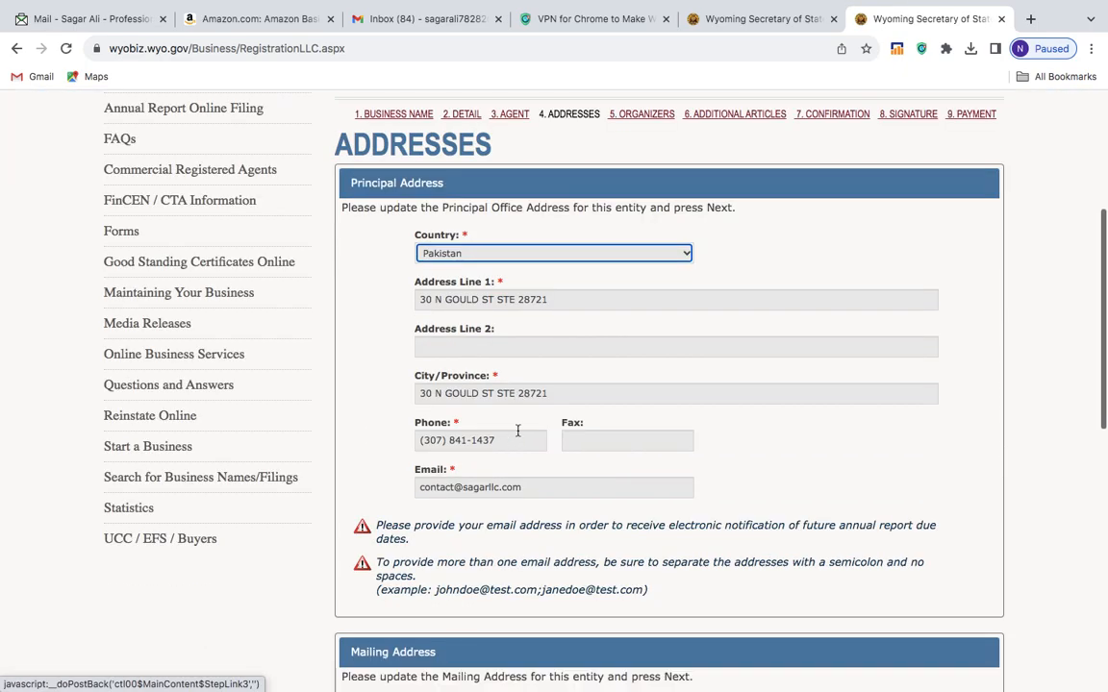
- Set the principal address country to USA again
scroll(597, 487, down, 2)
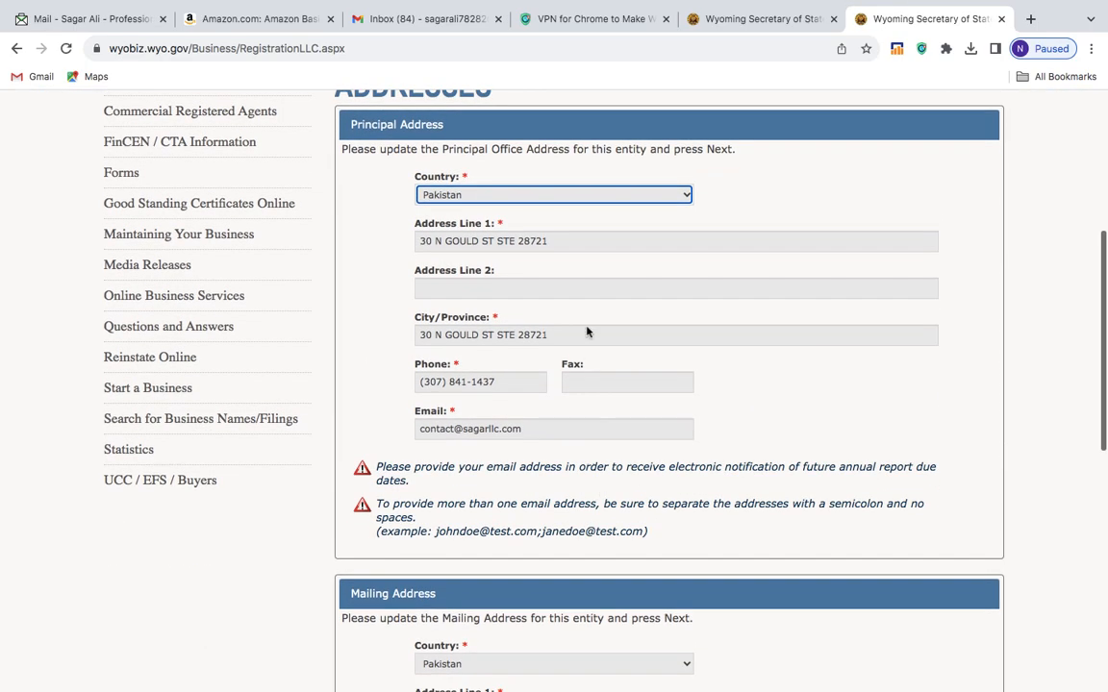
click(540, 196)
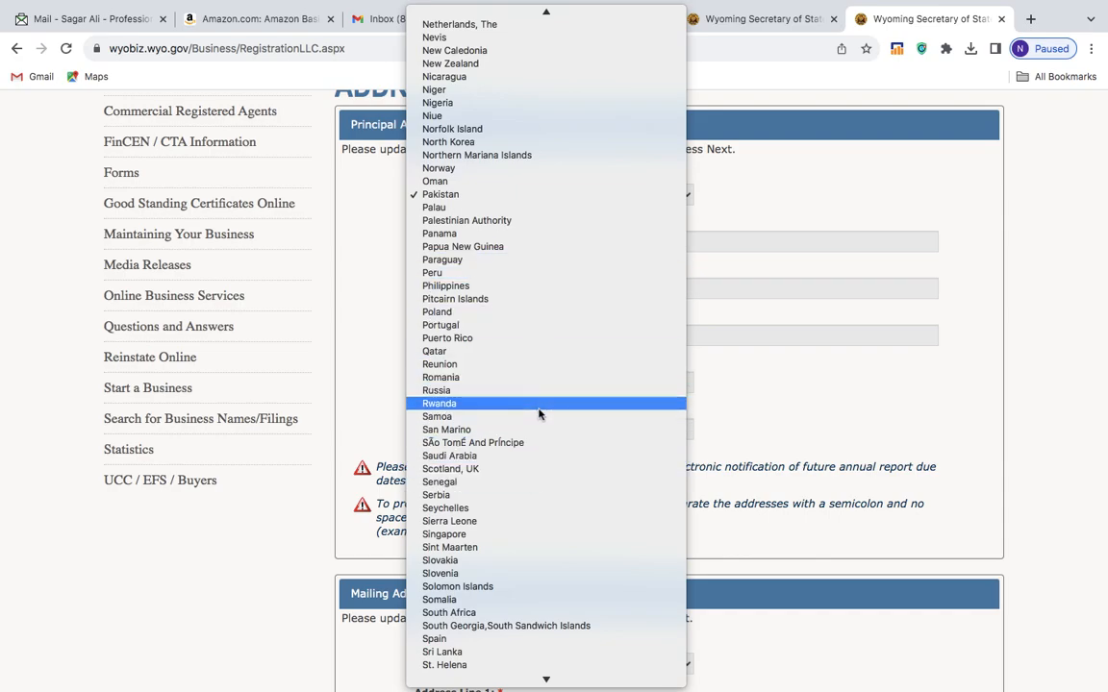
key(u)
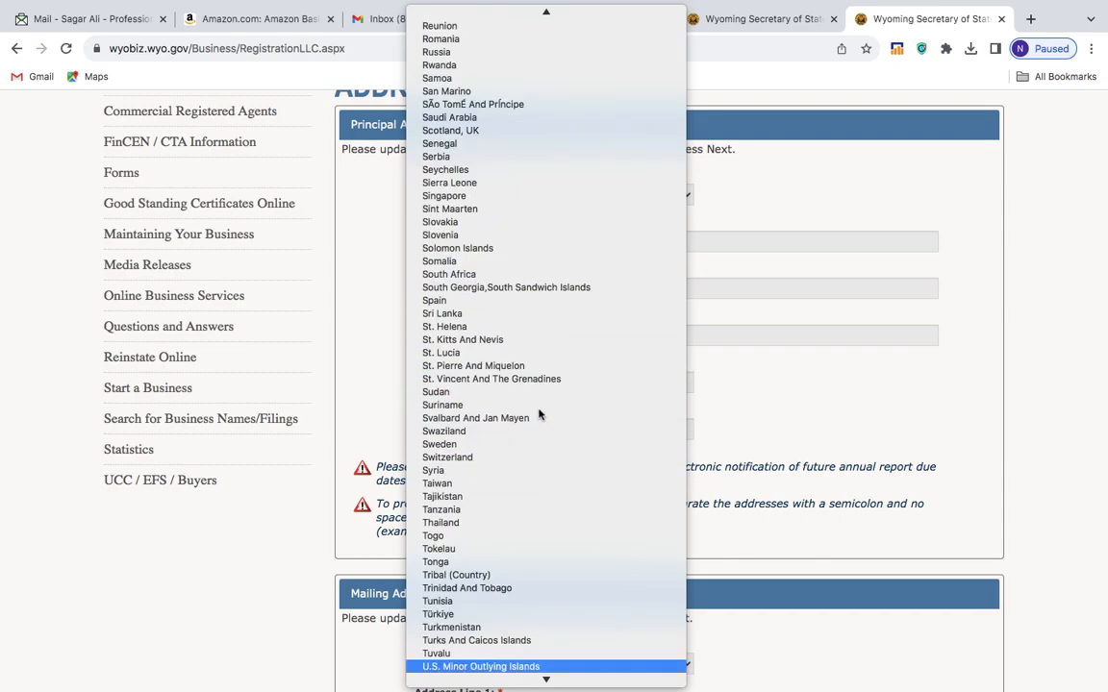
key(z)
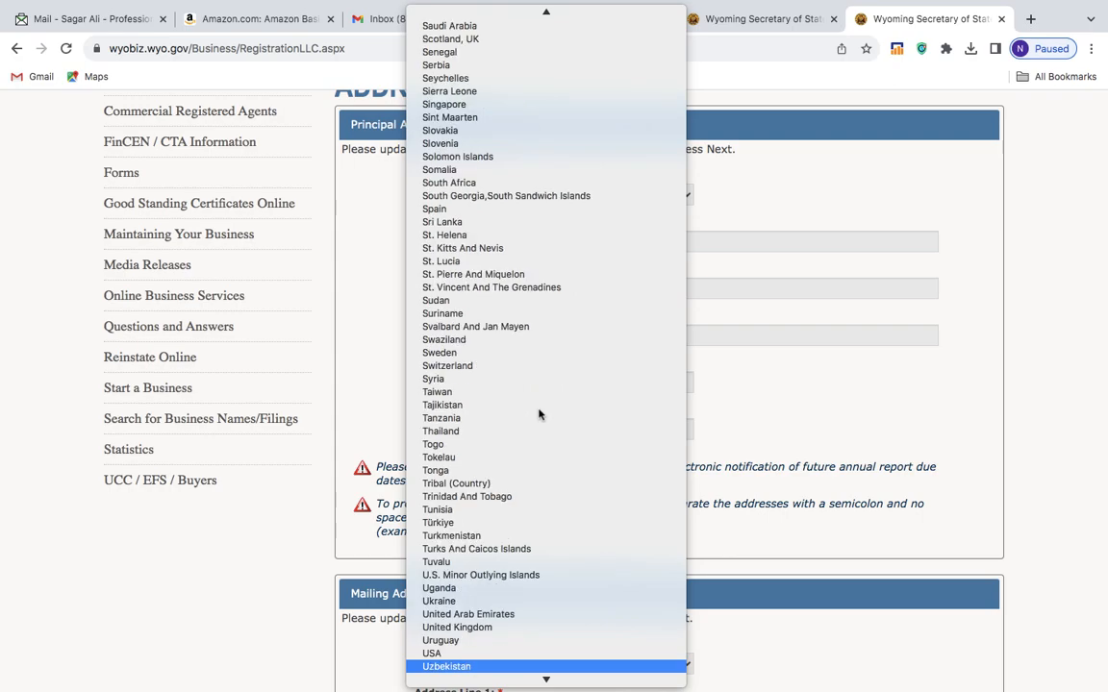
click(438, 654)
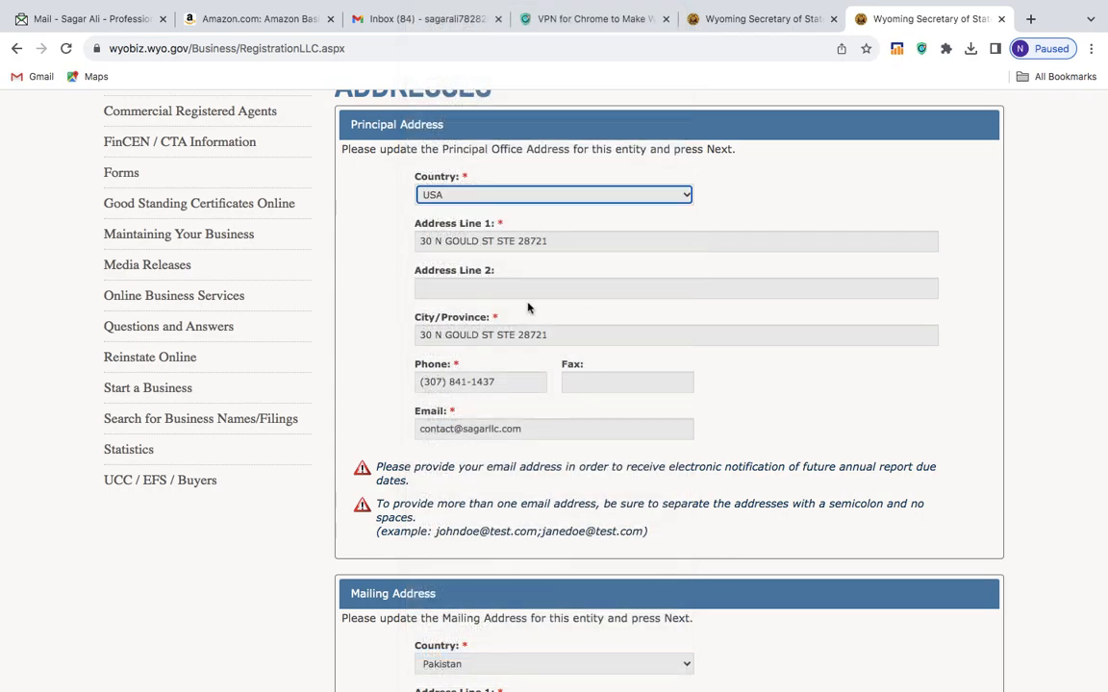
- Enter the city and postal code manually in the principal address without using the saved address suggestions
scroll(730, 371, down, 1)
scroll(571, 462, down, 3)
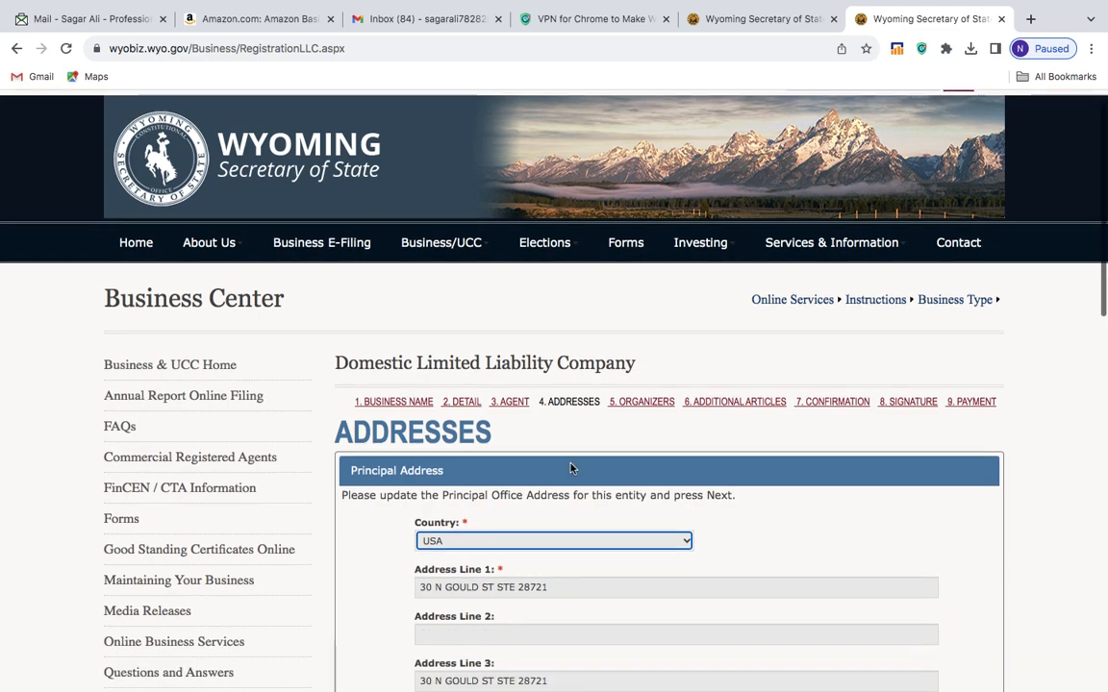
scroll(577, 461, down, 1)
click(528, 431)
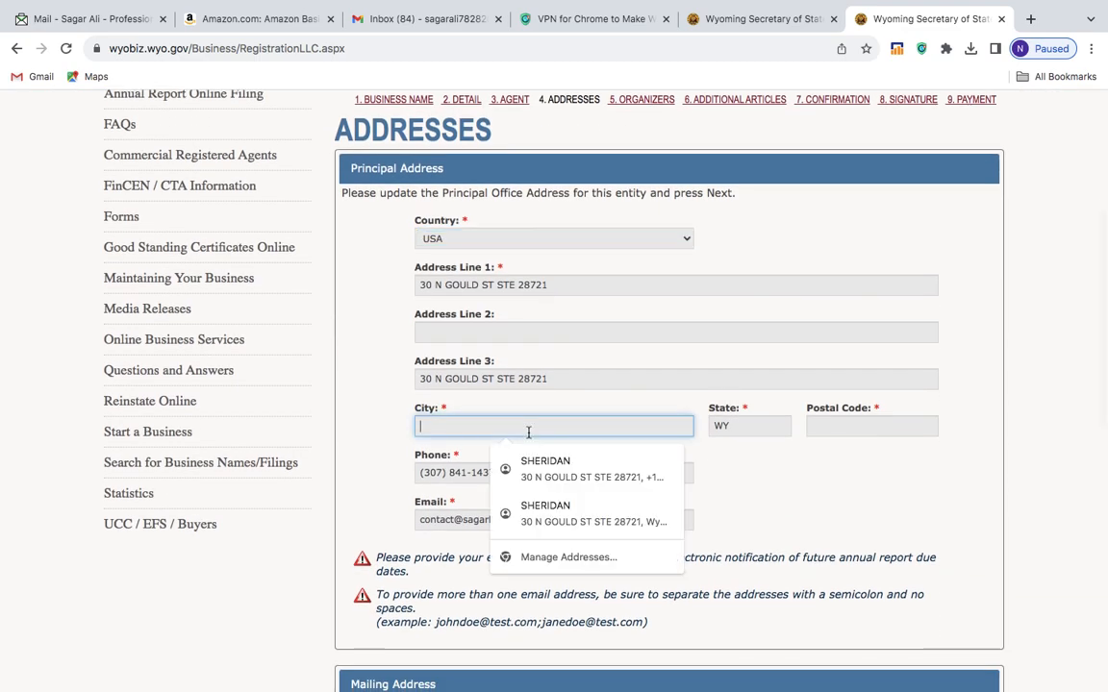
text(sheridan)
click(847, 427)
text(82801)
- Set the country of the mailing address to USA
scroll(391, 384, down, 5)
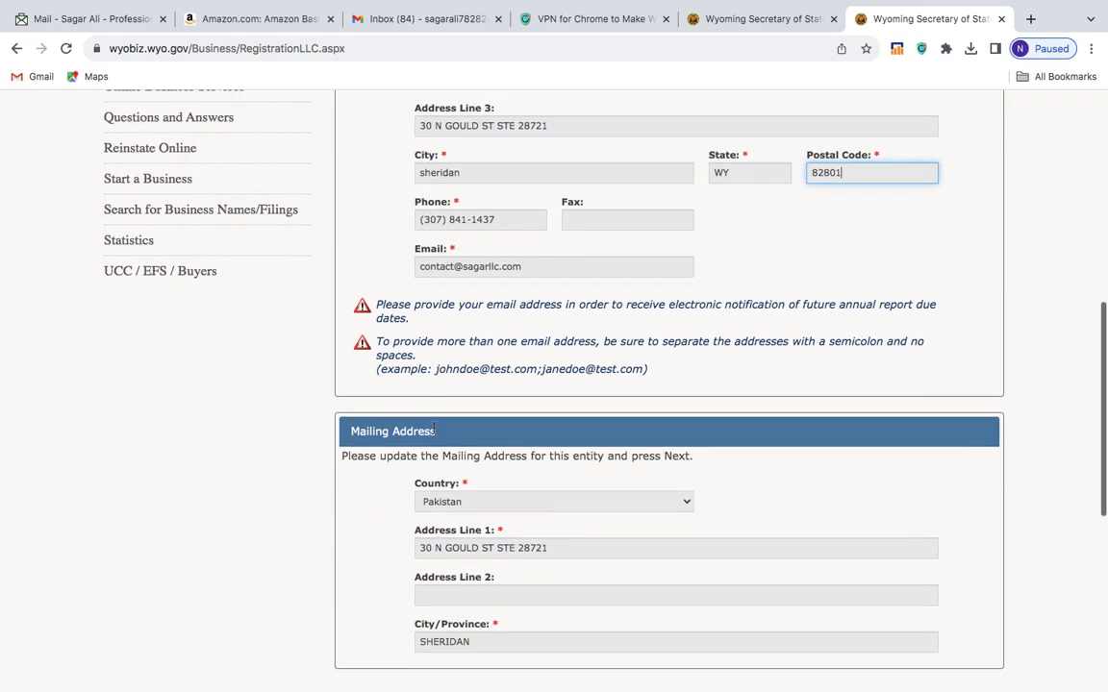
scroll(566, 389, down, 3)
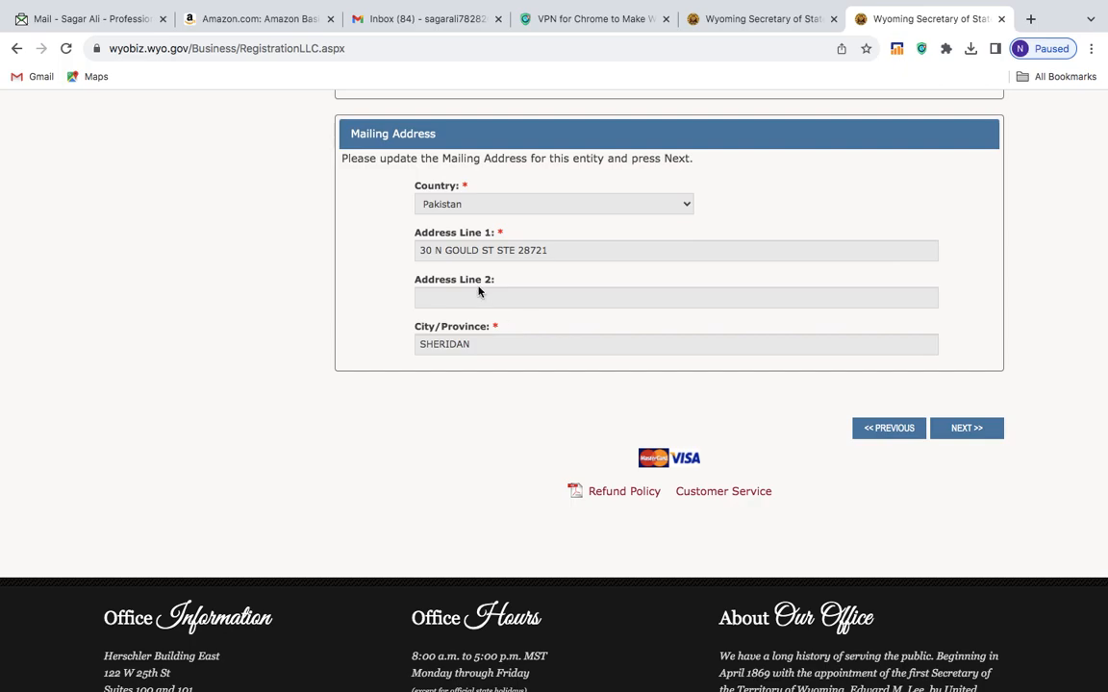
click(491, 206)
key(u)
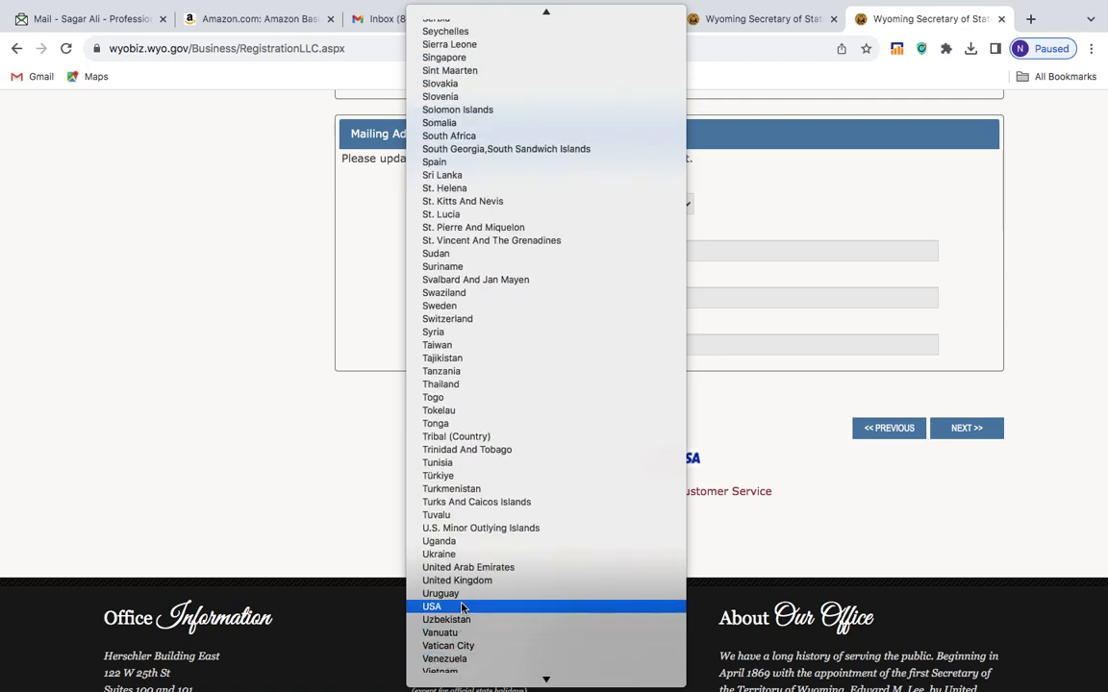
click(459, 604)
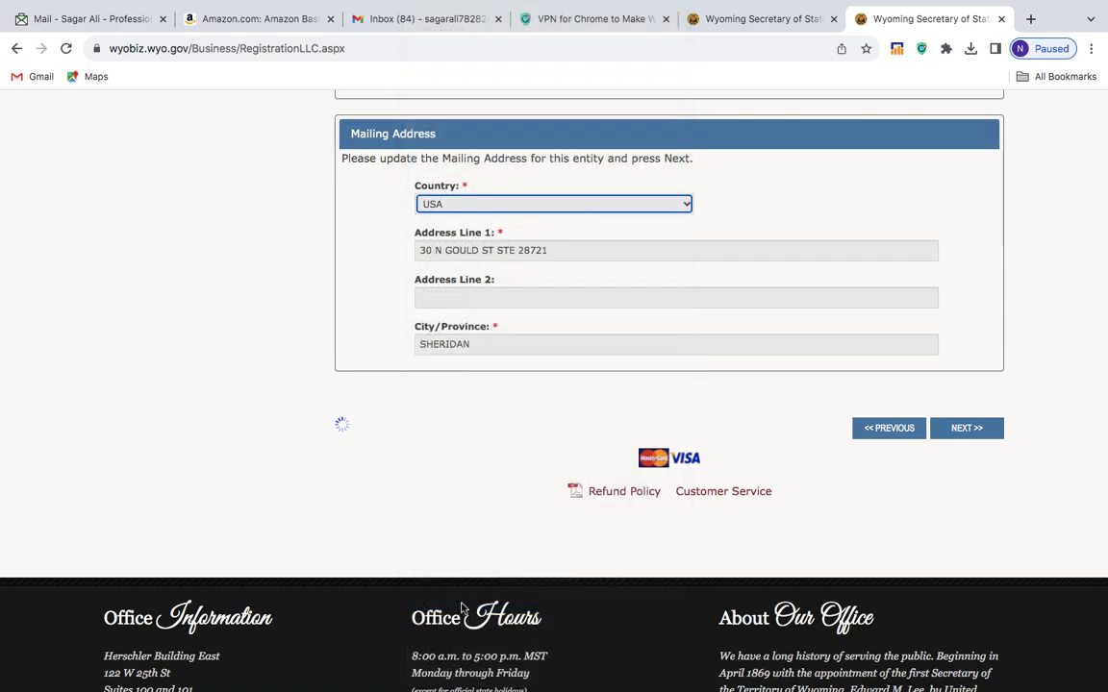
- Enter the mailing address city in the City field and clear the city name from Address Line 3
scroll(588, 461, down, 5)
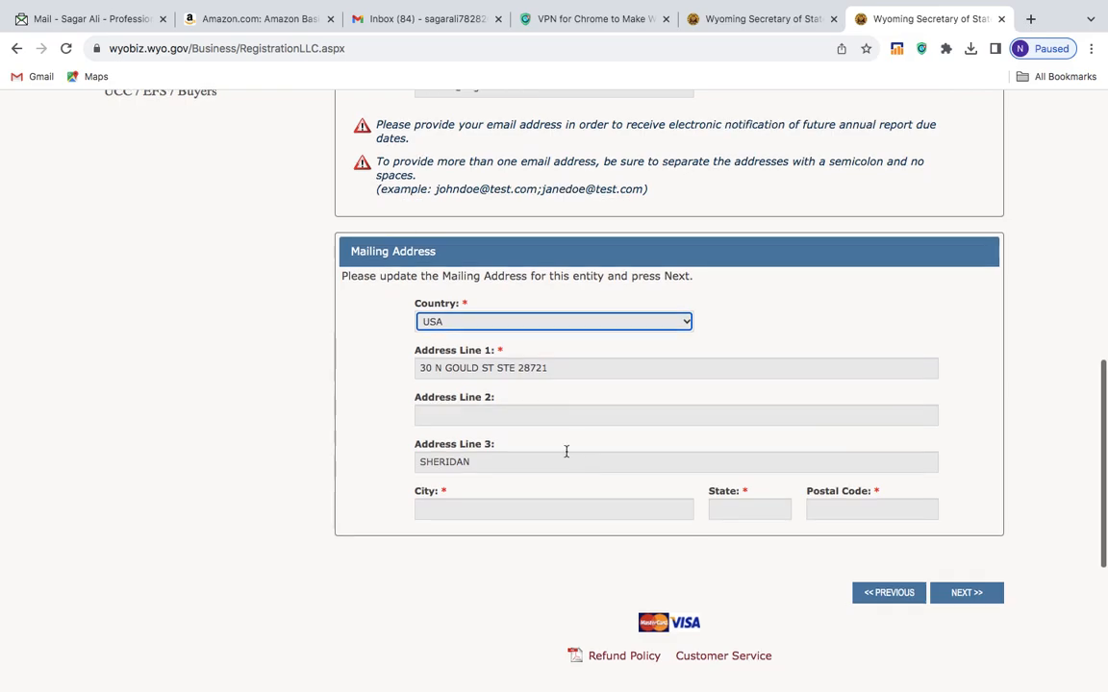
click(478, 511)
text(sheridan)
double_click(490, 459)
key(BackSpace)
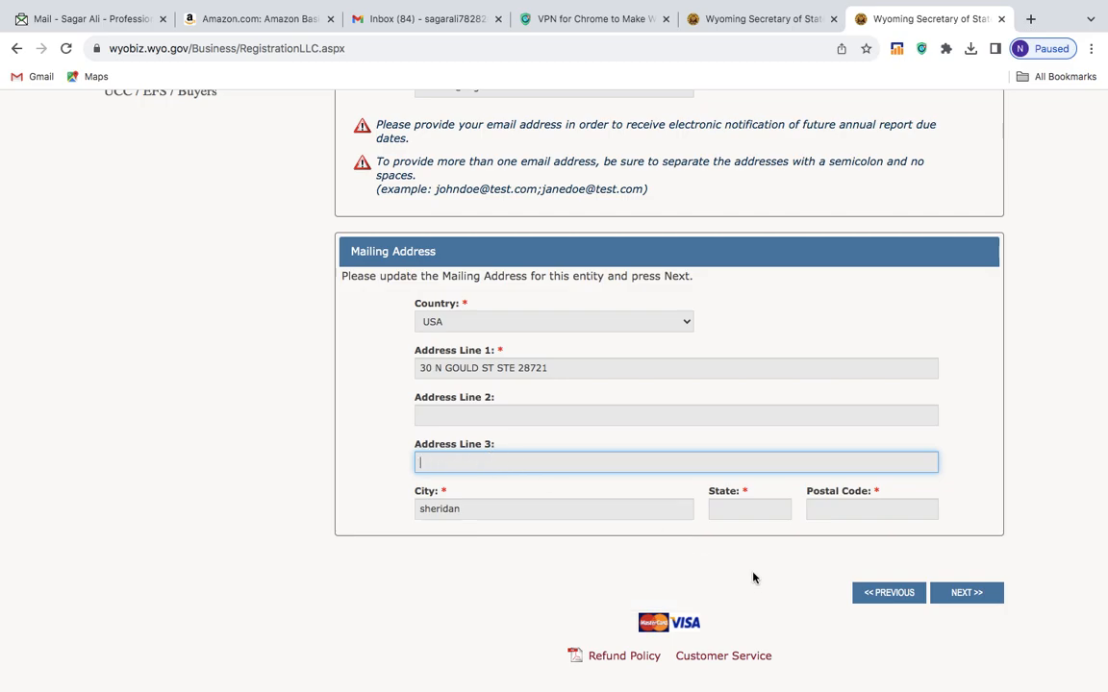
- Enter wyoming as the mailing address state, fill in its postal code, and continue to the organizers stage
click(758, 504)
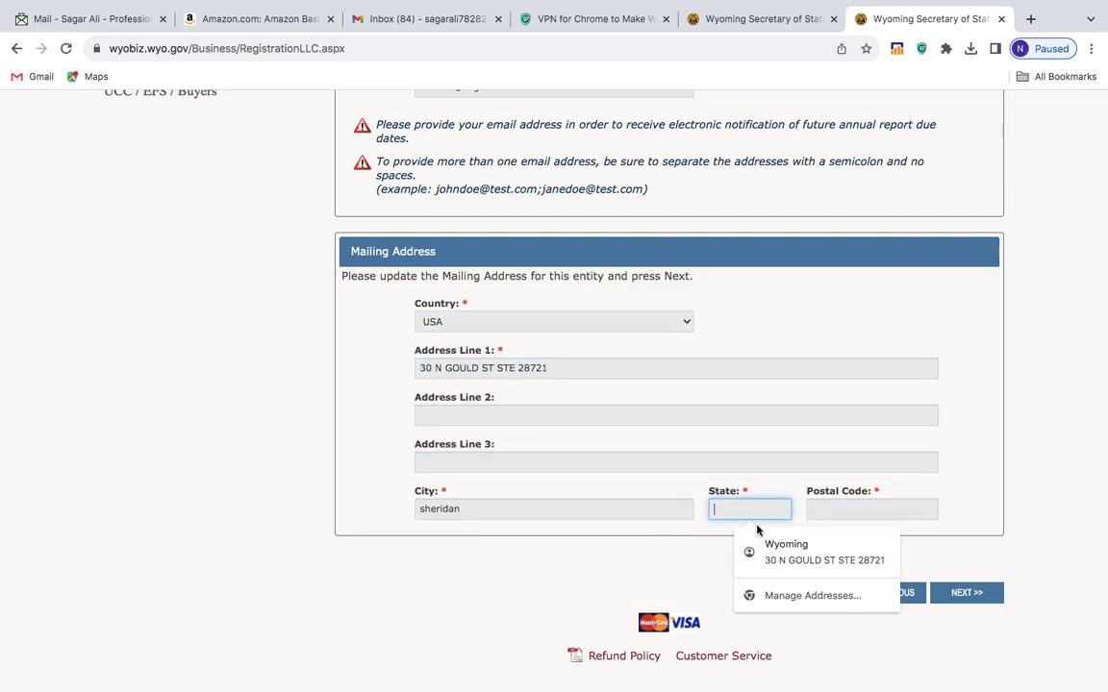
text(wyoming)
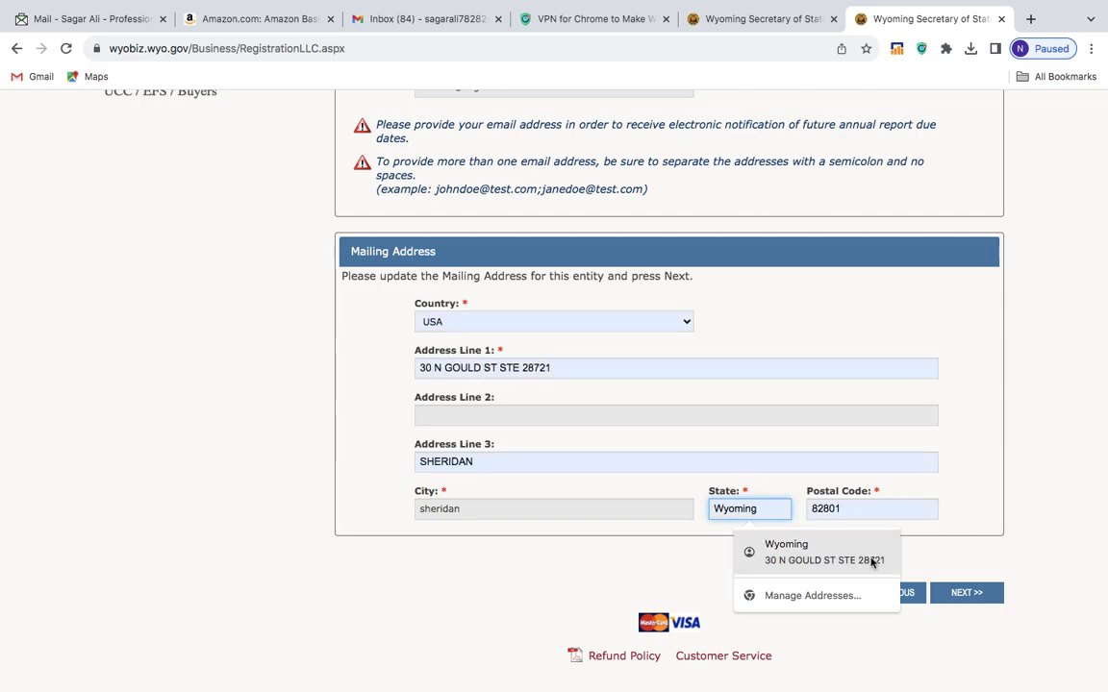
click(885, 511)
text(82801)
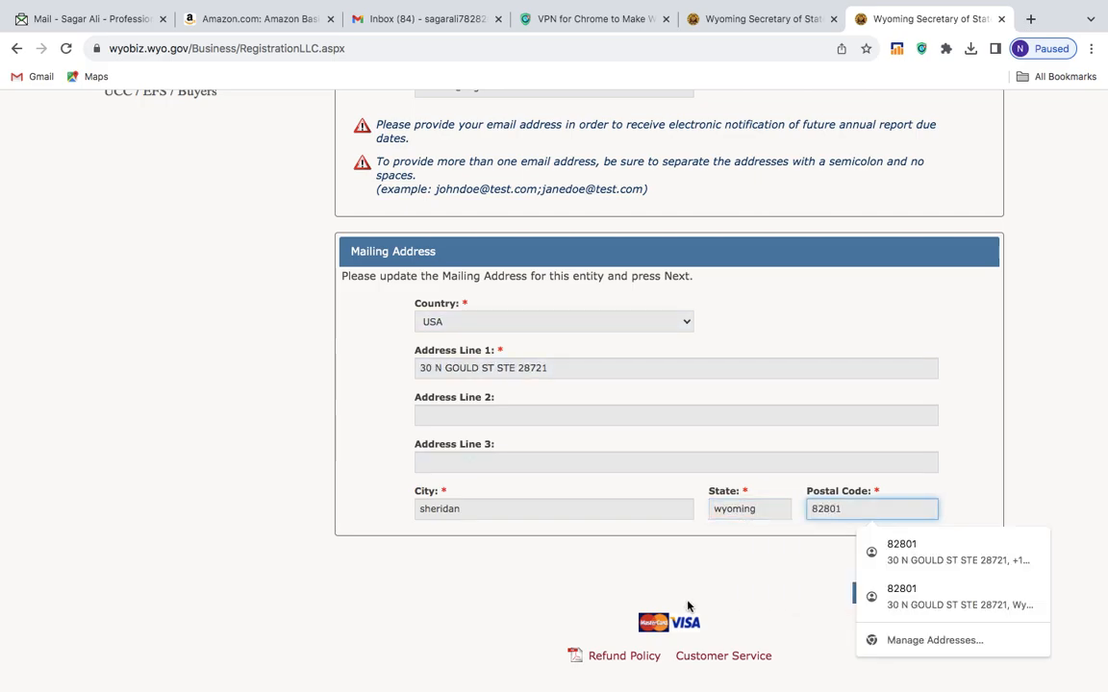
click(774, 593)
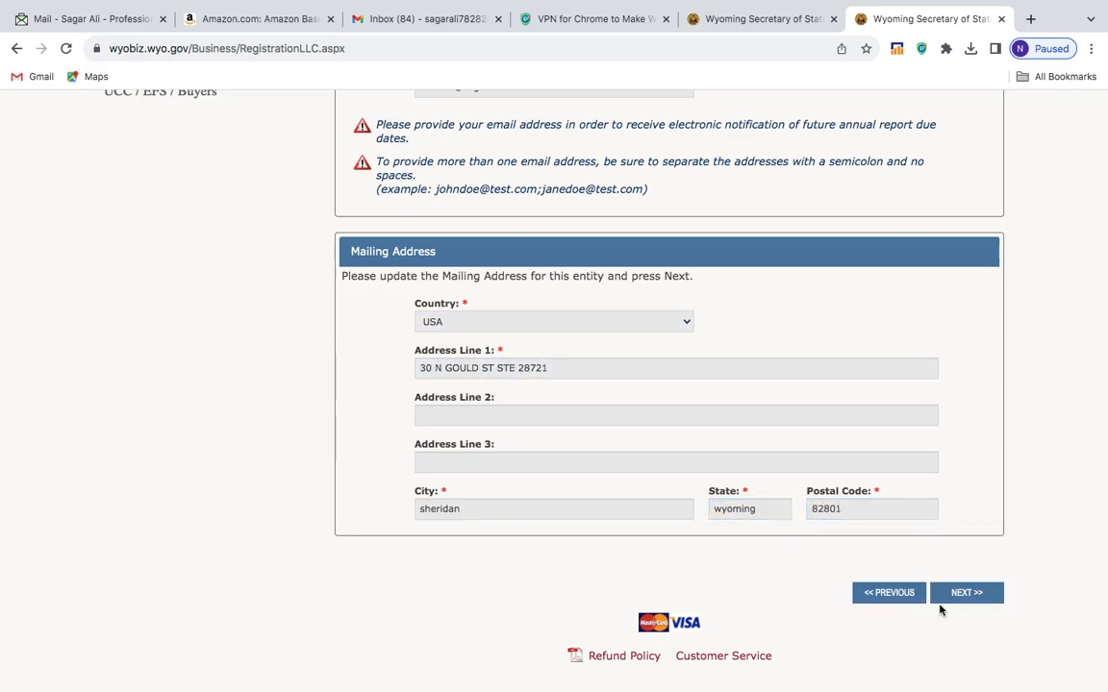
click(954, 600)
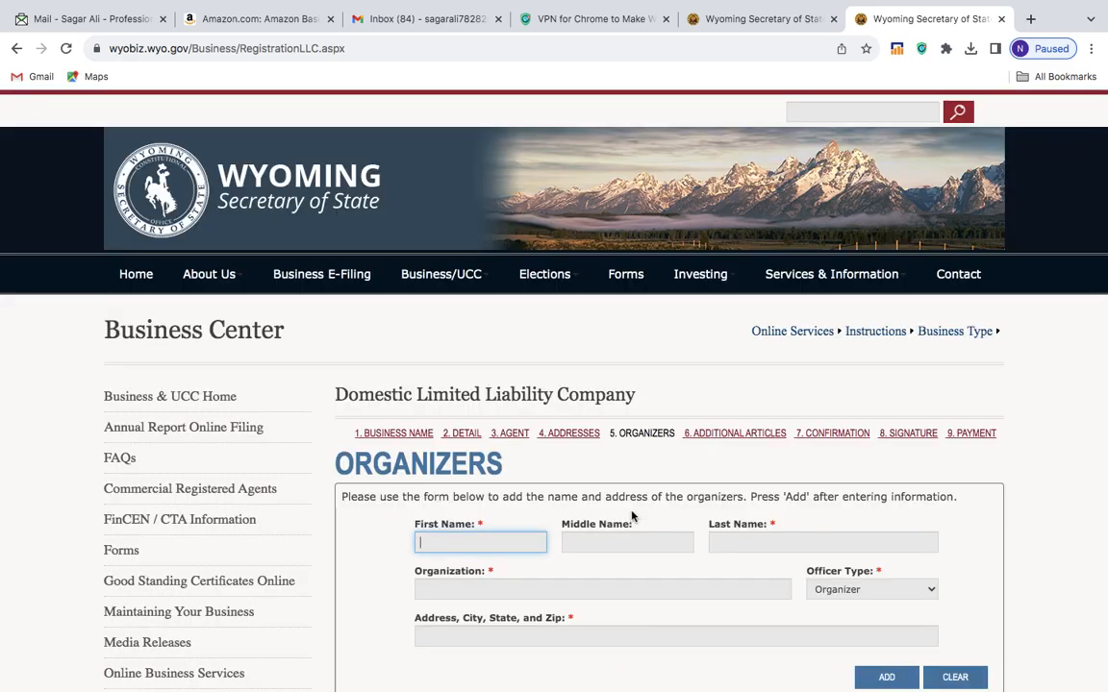
- Enter the organizer's first name, last name and address, and add the entry to the organizers list
scroll(632, 516, down, 3)
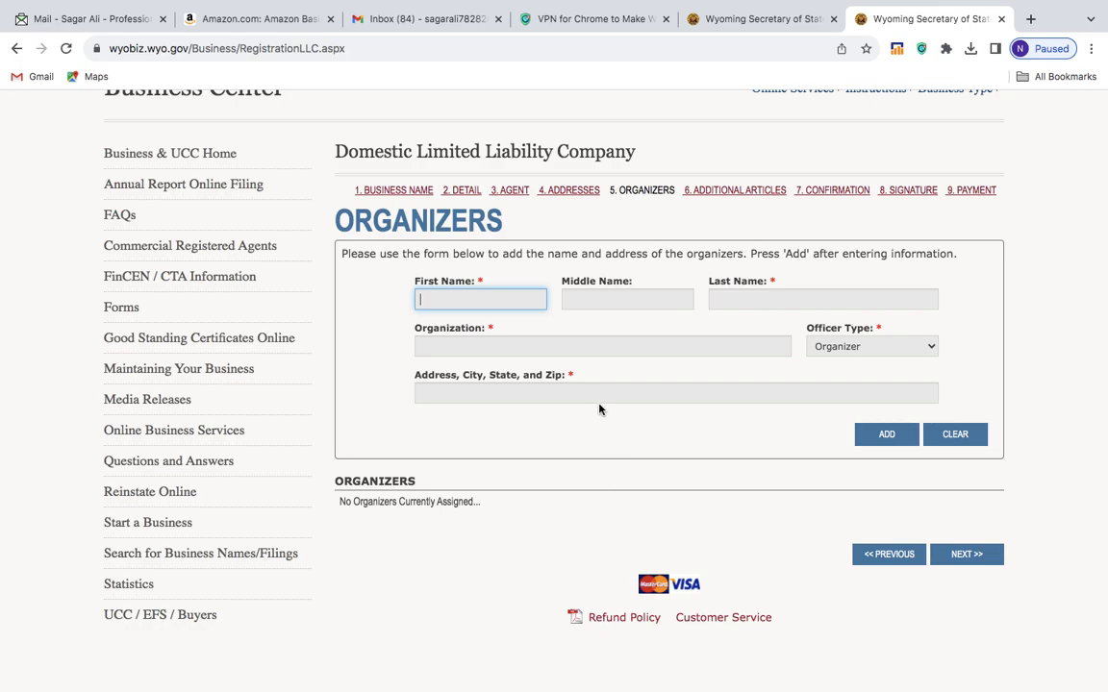
click(490, 300)
text(Usama)
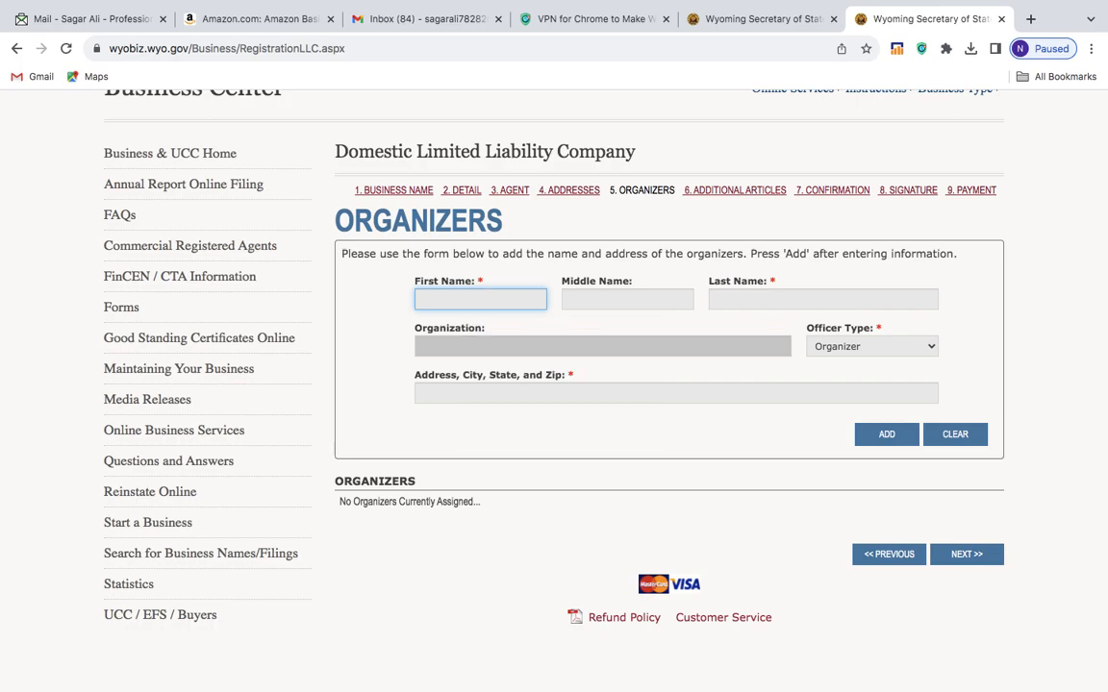
click(792, 293)
text(Hafeez)
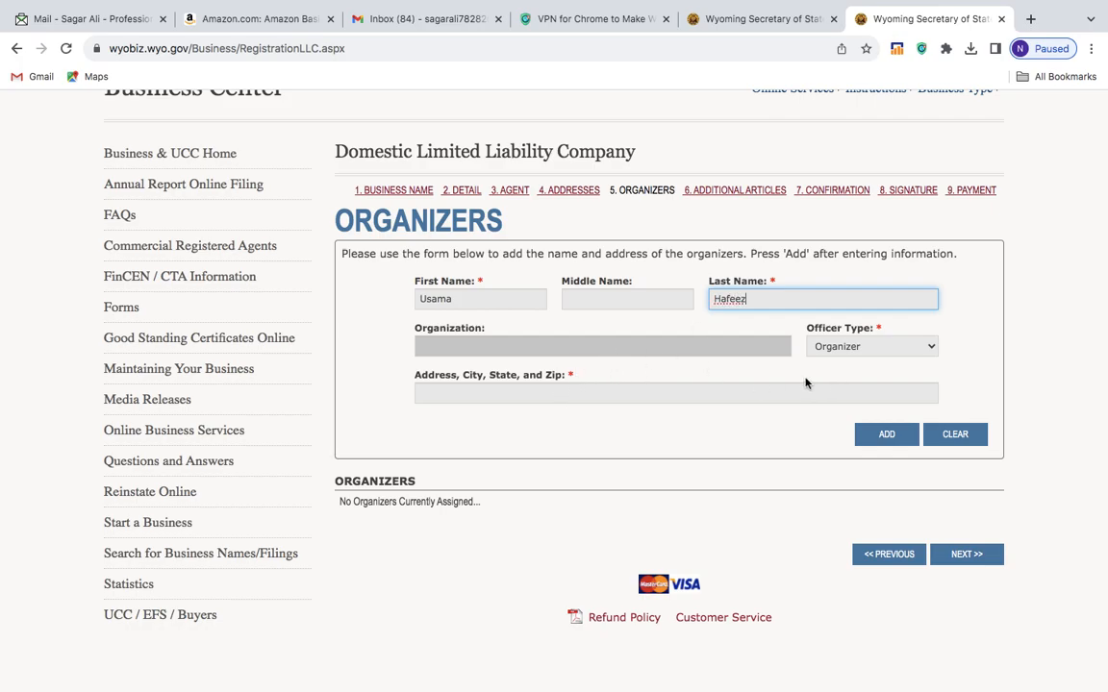
click(662, 389)
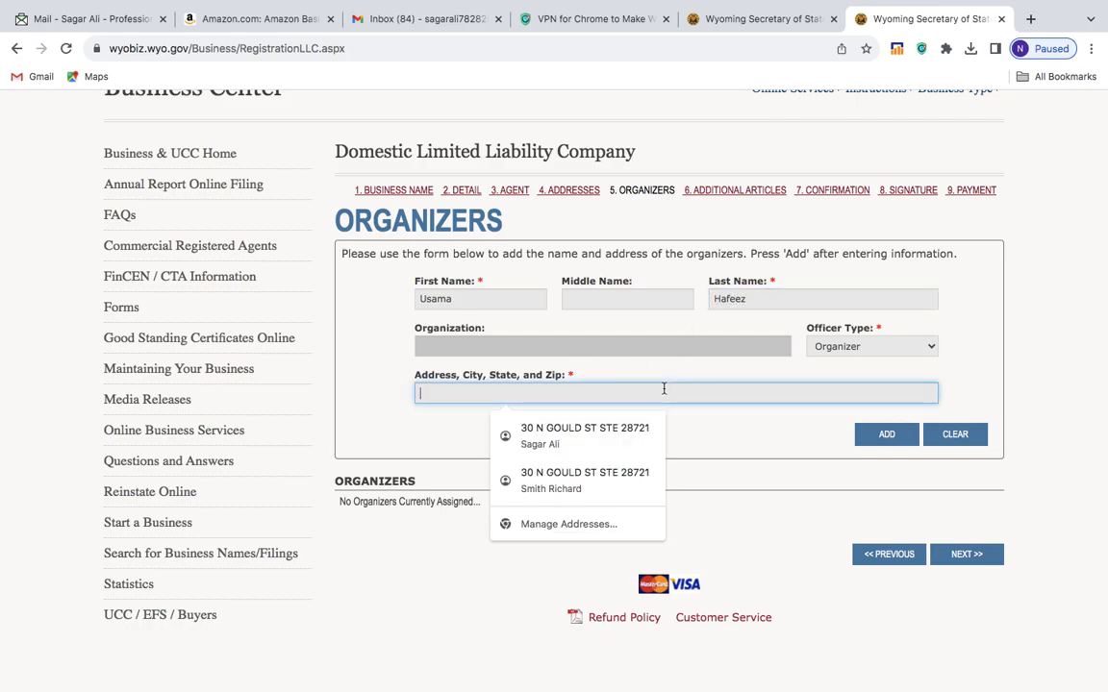
text(83421)
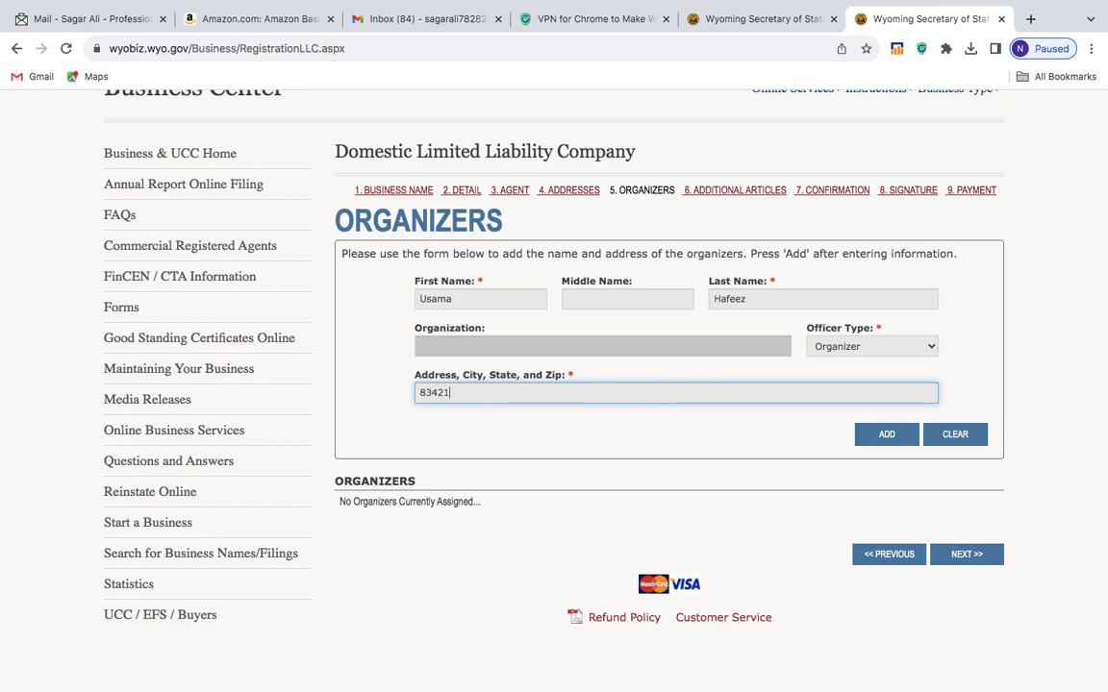
text( lahore)
click(885, 433)
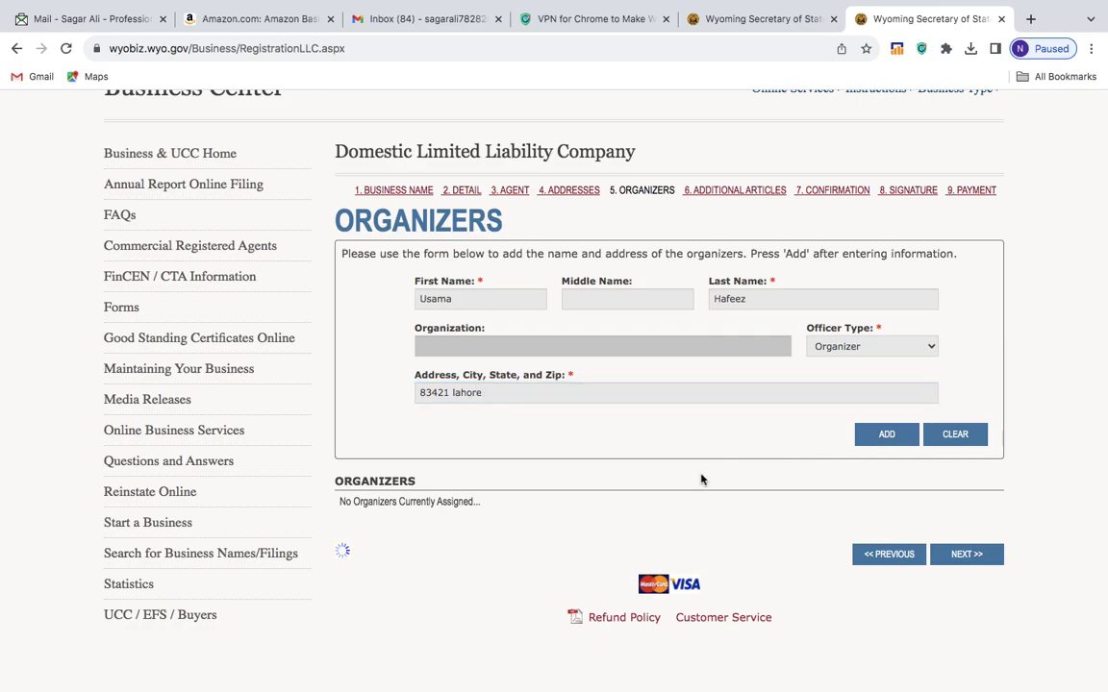
scroll(701, 480, down, 4)
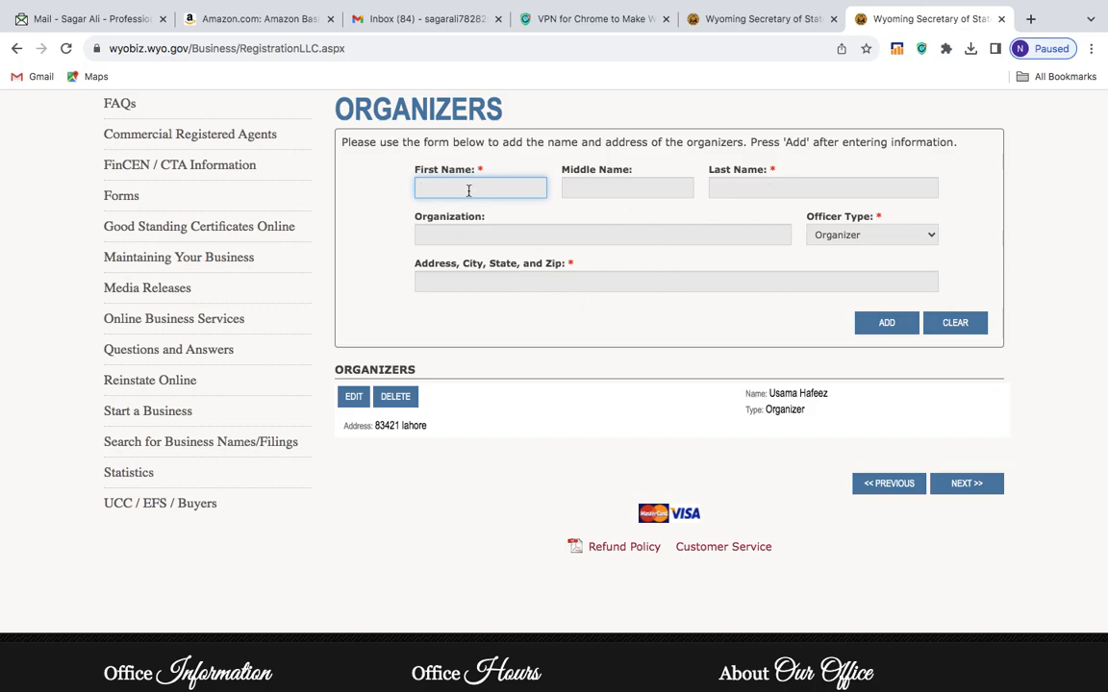
- Continue without additional articles and review the business details, addresses, organizer, registered agent and filing fee on the confirmation page
click(967, 484)
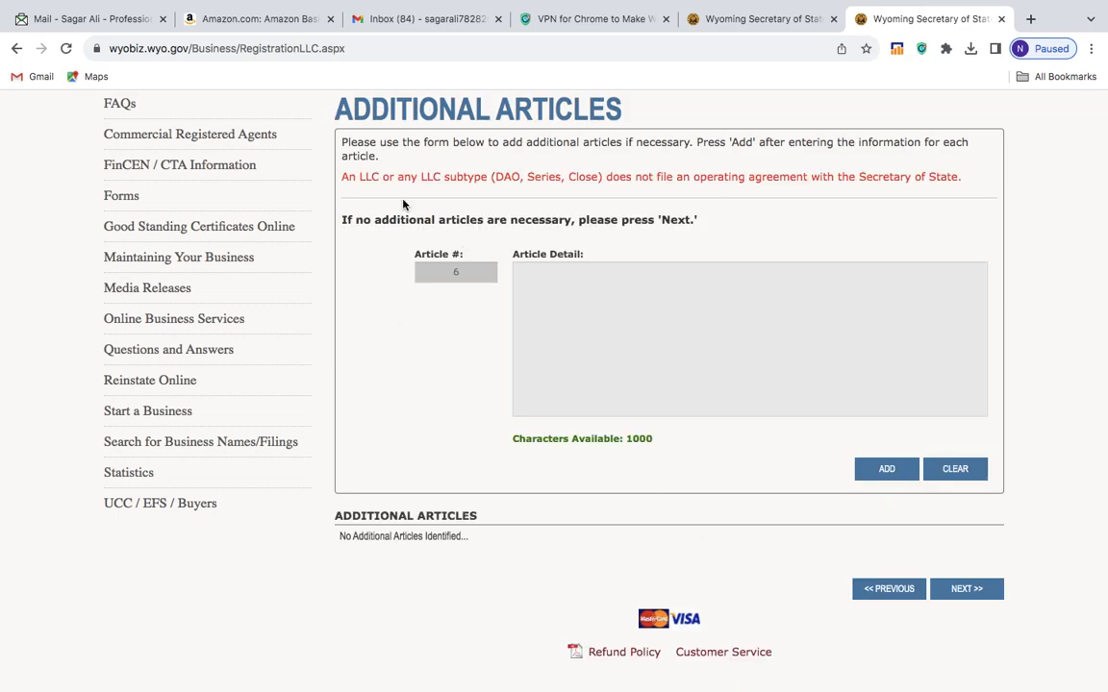
click(978, 599)
scroll(777, 556, down, 5)
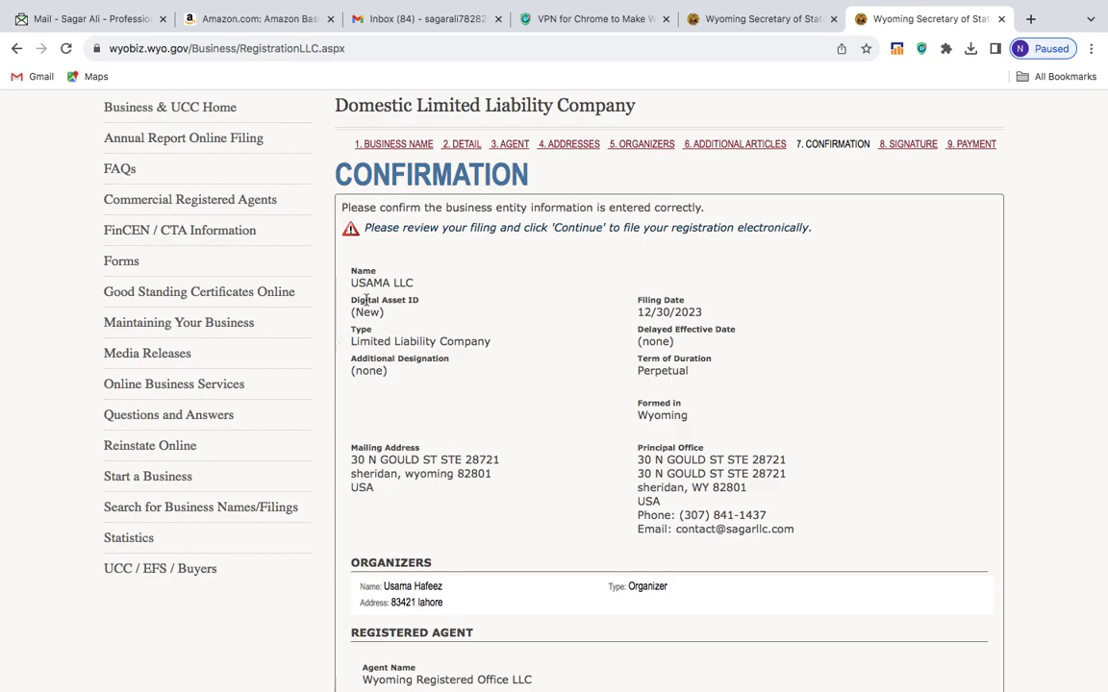
scroll(577, 485, down, 1)
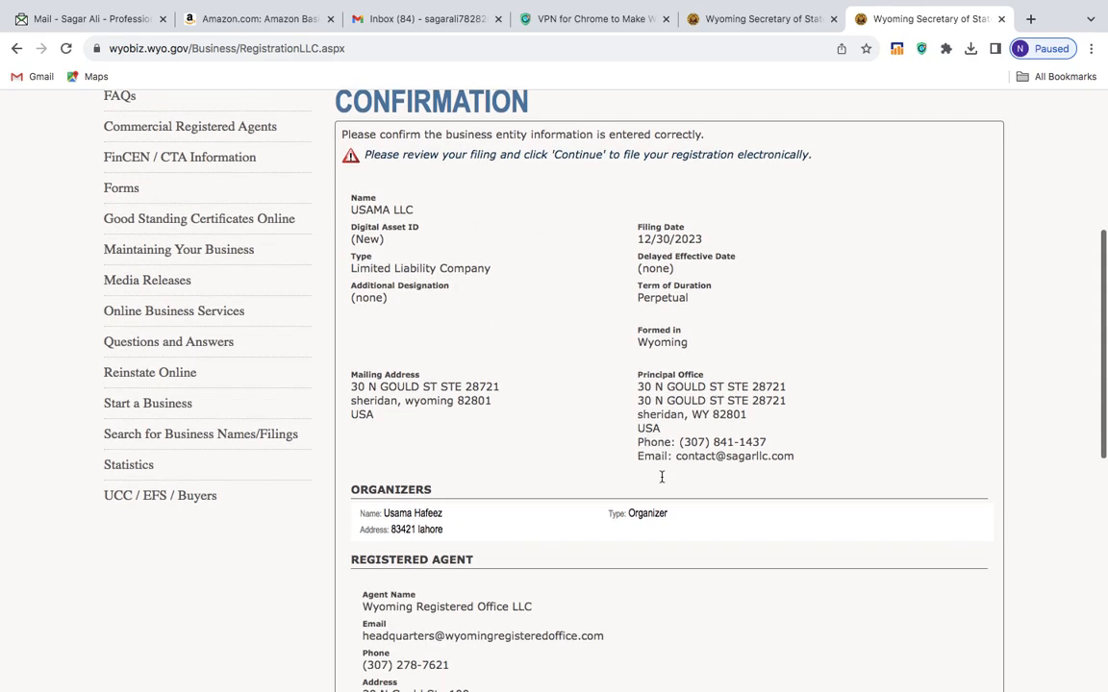
scroll(667, 445, down, 5)
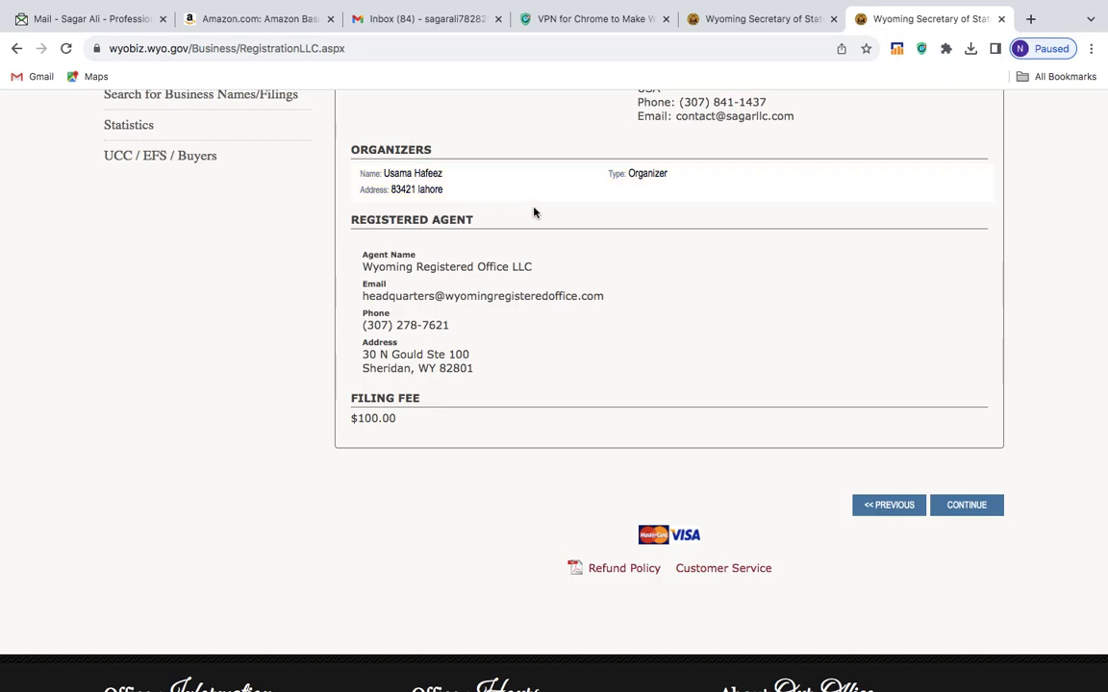
scroll(539, 259, down, 1)
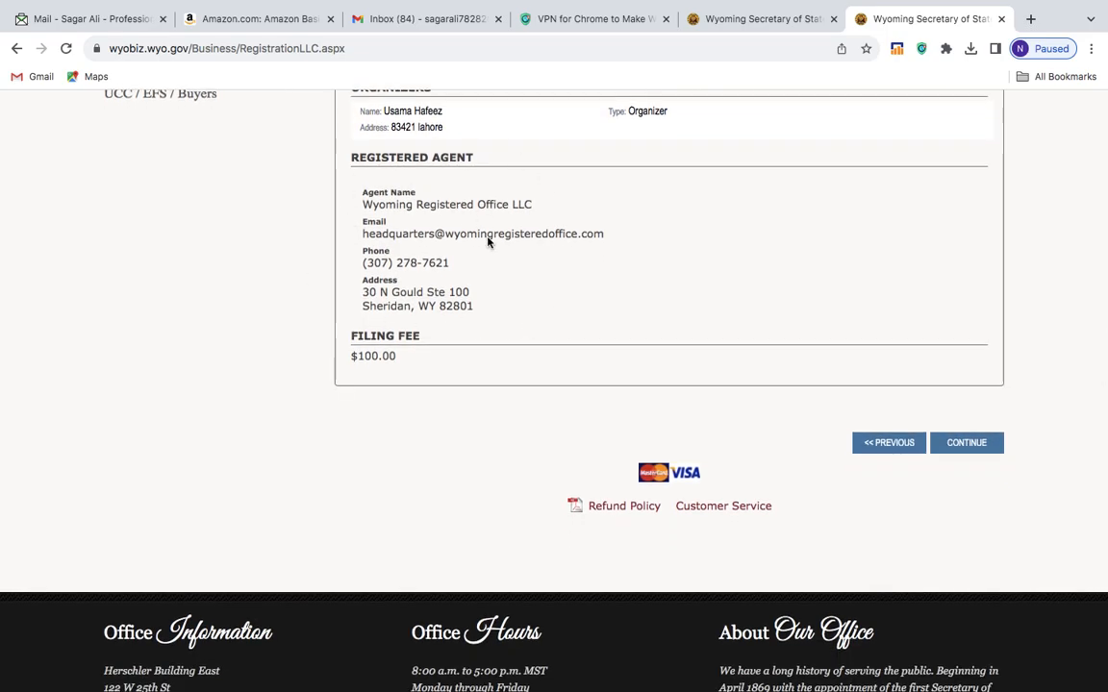
- Go back from the confirmation page and reload the registration form, agreeing to resubmit its data
scroll(550, 286, left, 5)
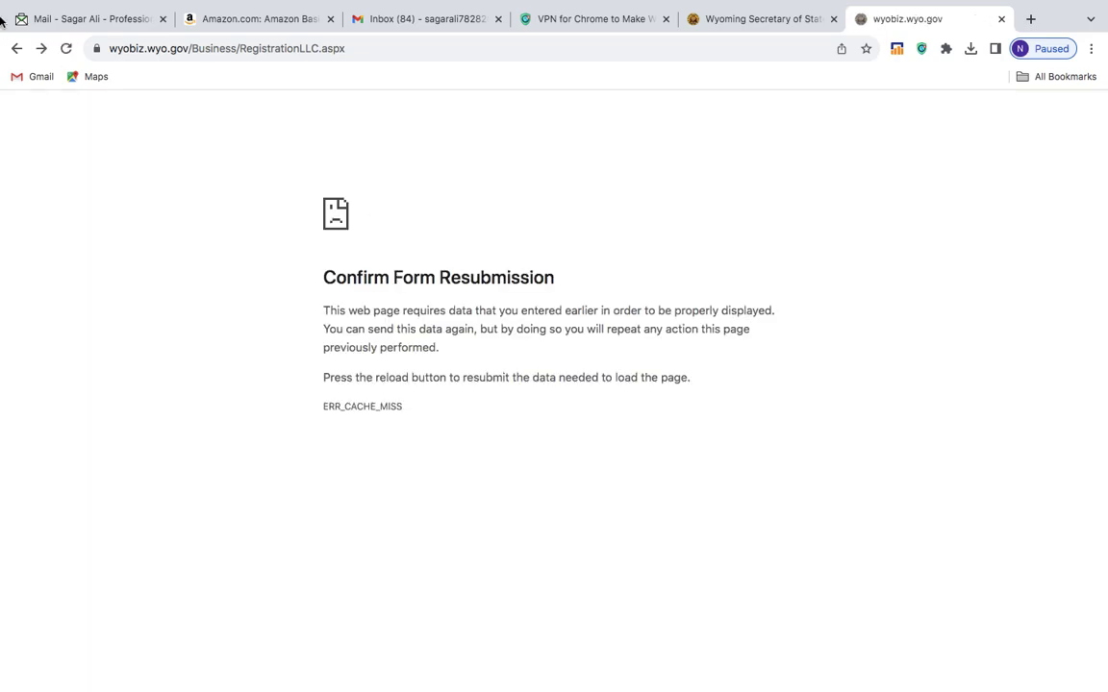
click(68, 49)
click(678, 170)
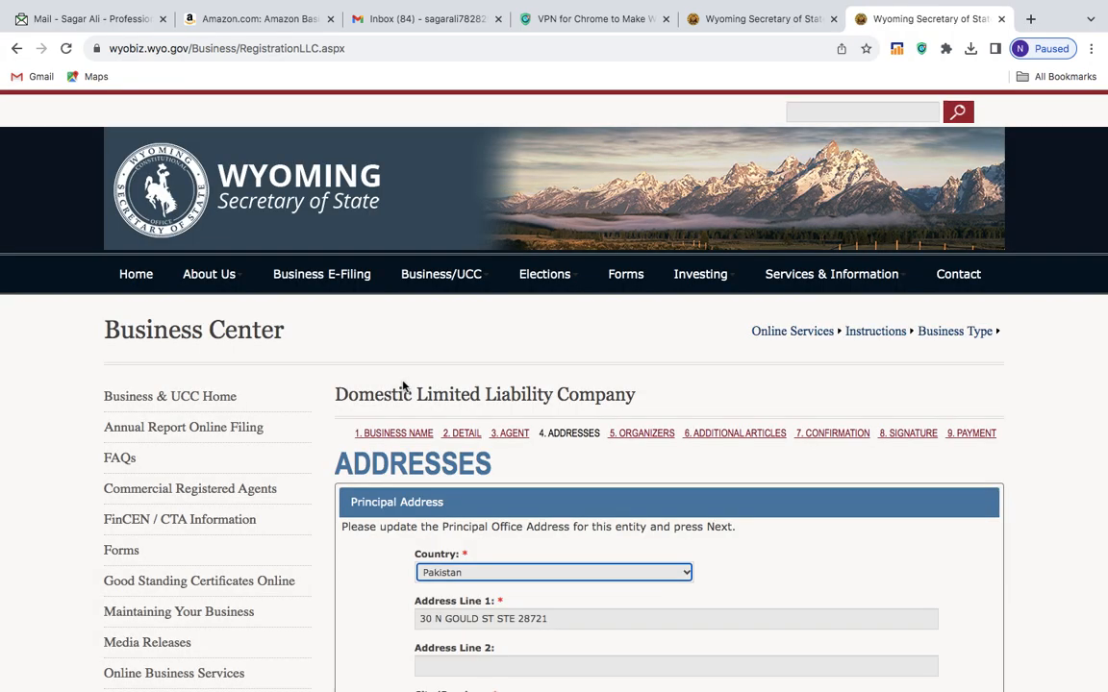
- Change the country of the mailing address from Pakistan to USA
scroll(403, 385, down, 8)
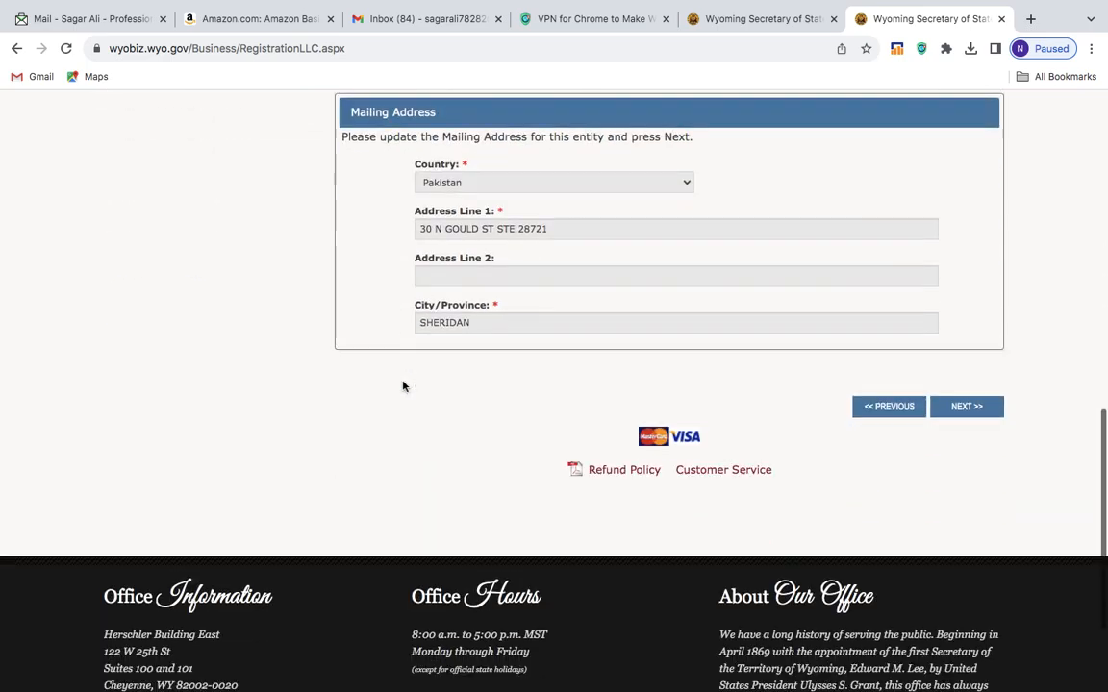
scroll(403, 385, up, 5)
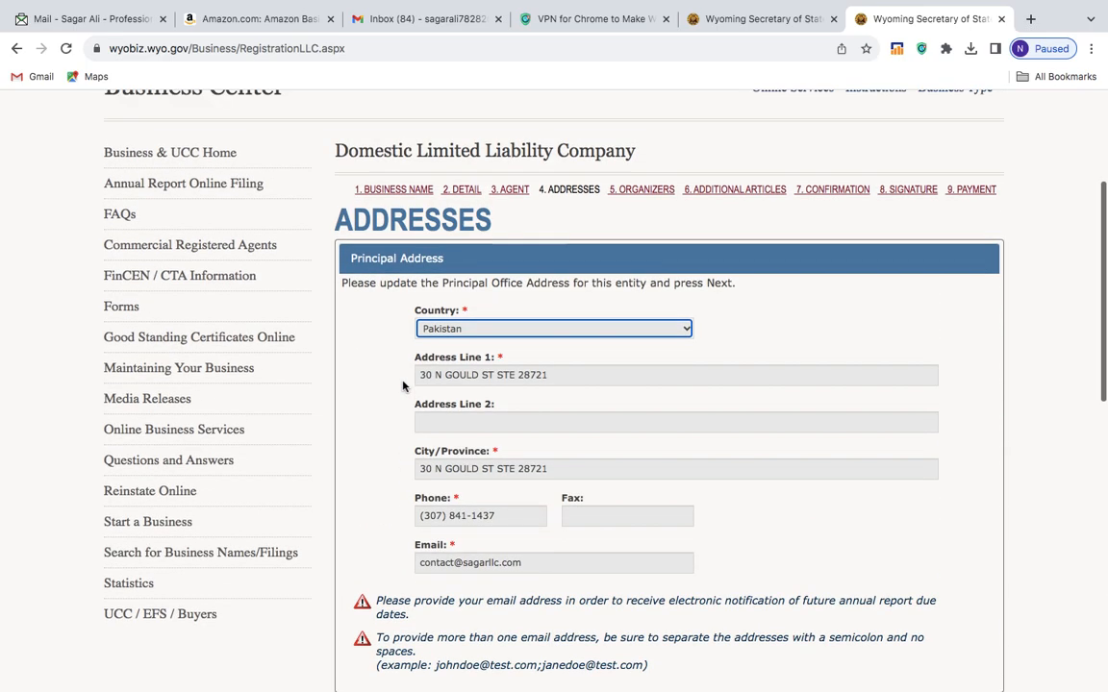
scroll(403, 386, down, 5)
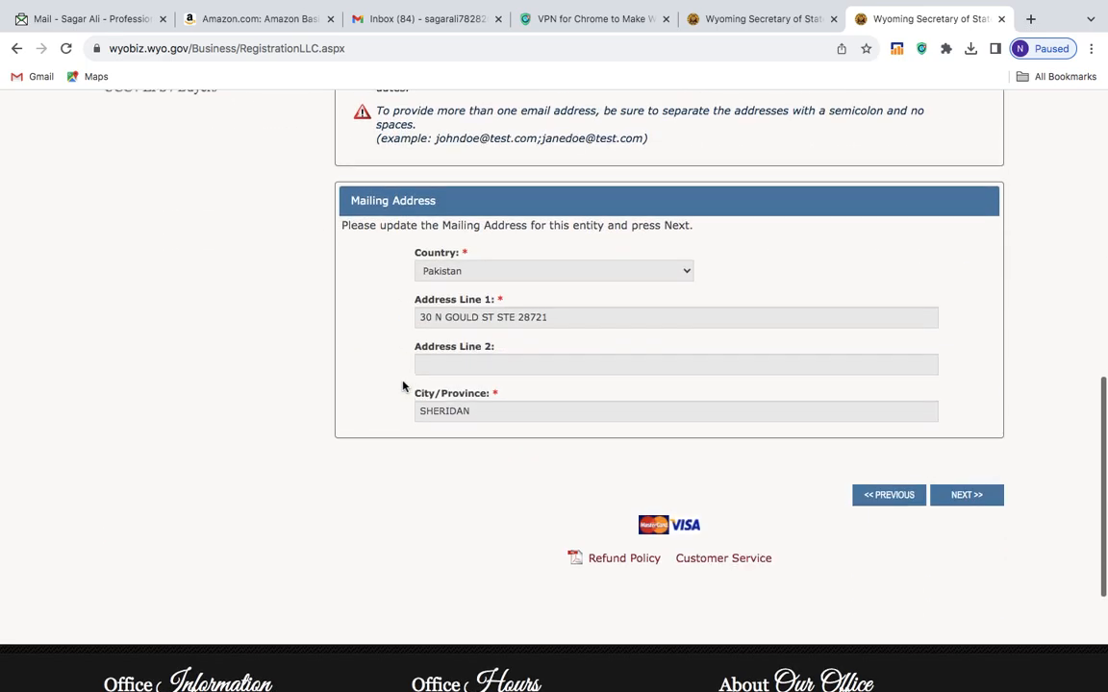
click(608, 278)
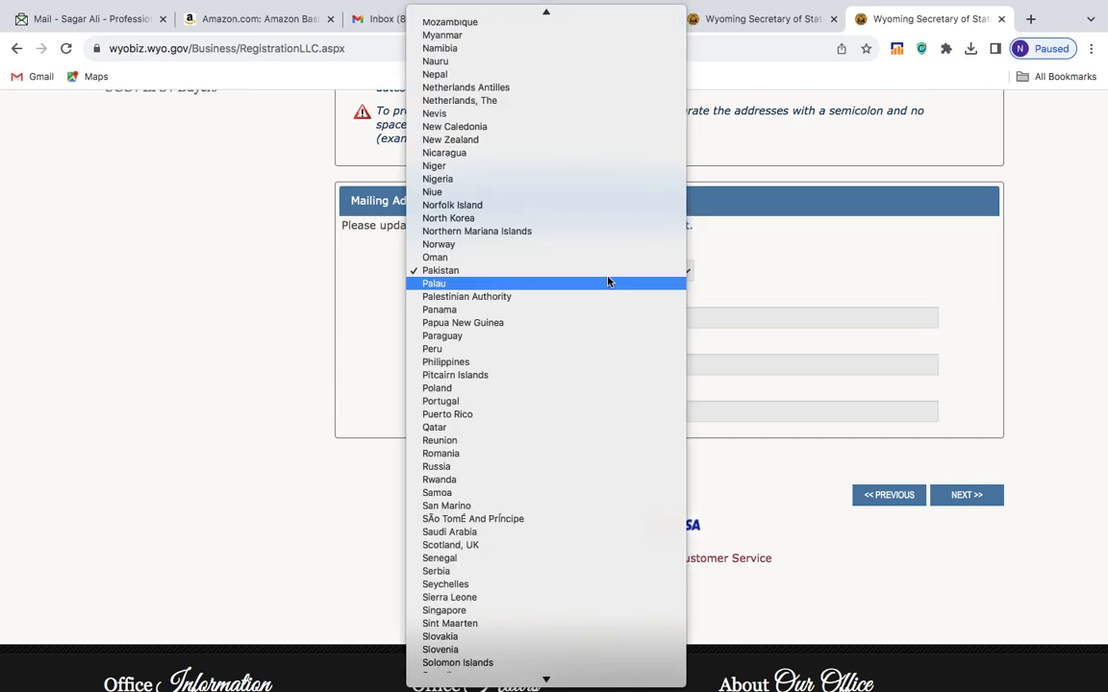
text(us)
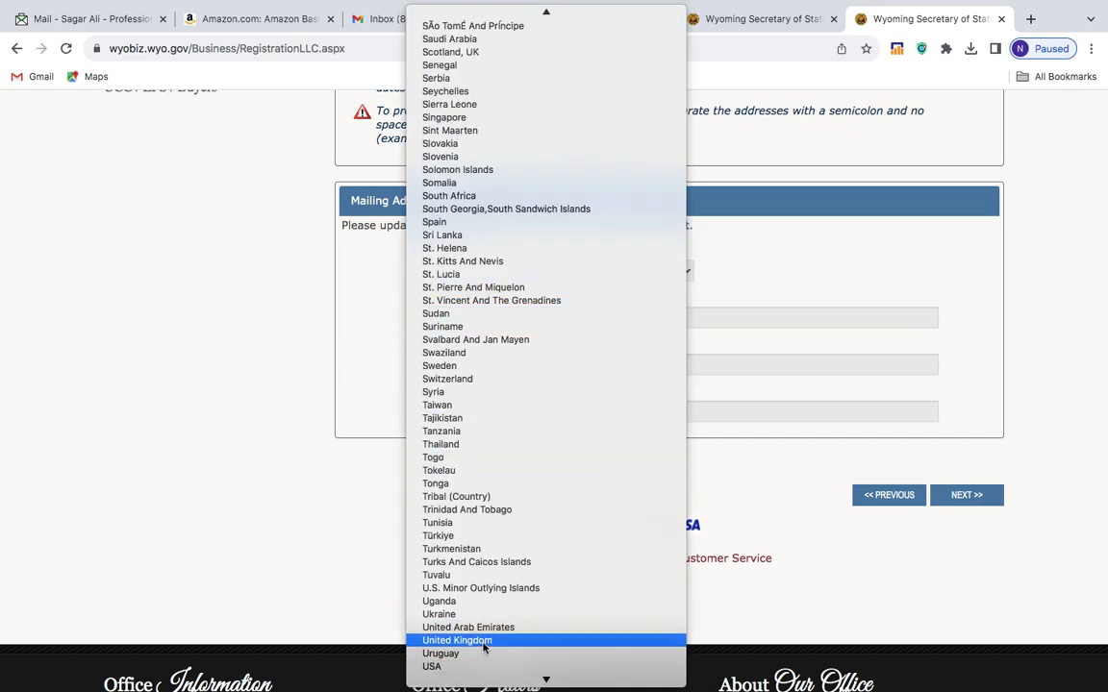
click(460, 583)
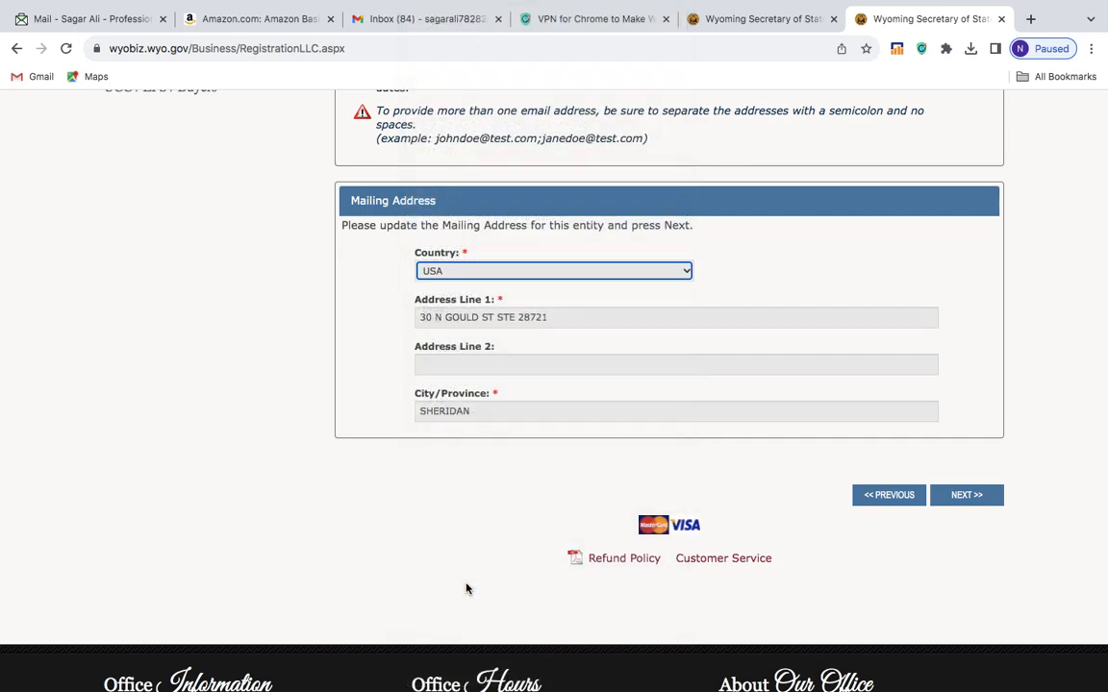
- Set the country of the principal address to USA
scroll(370, 448, up, 5)
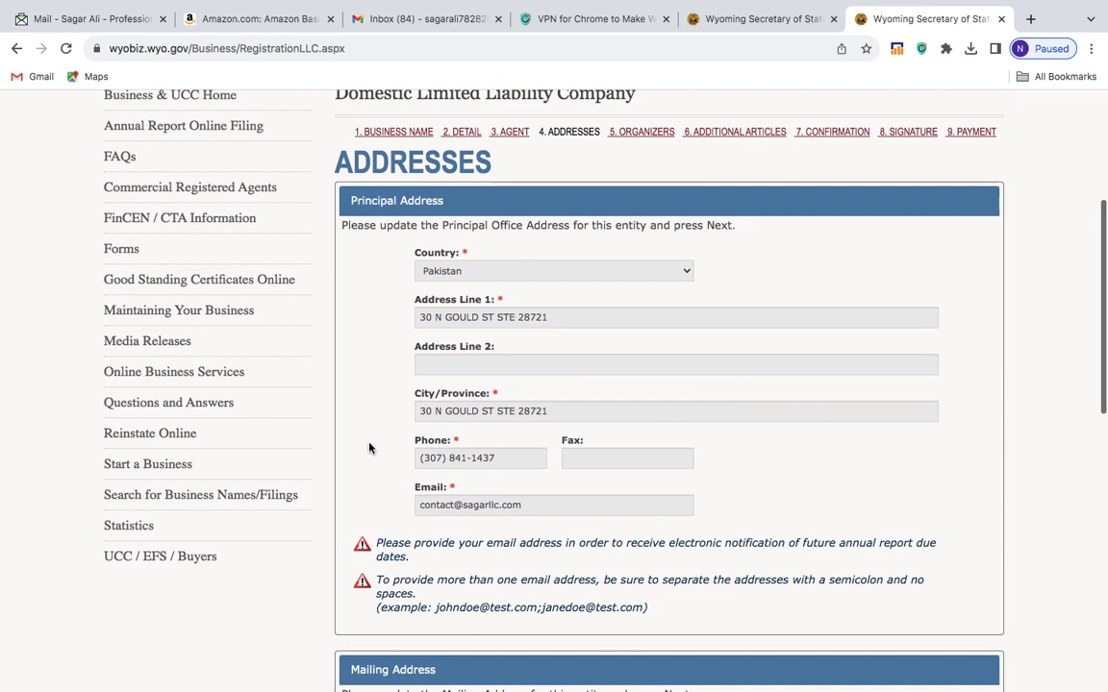
click(521, 274)
scroll(452, 663, down, 10)
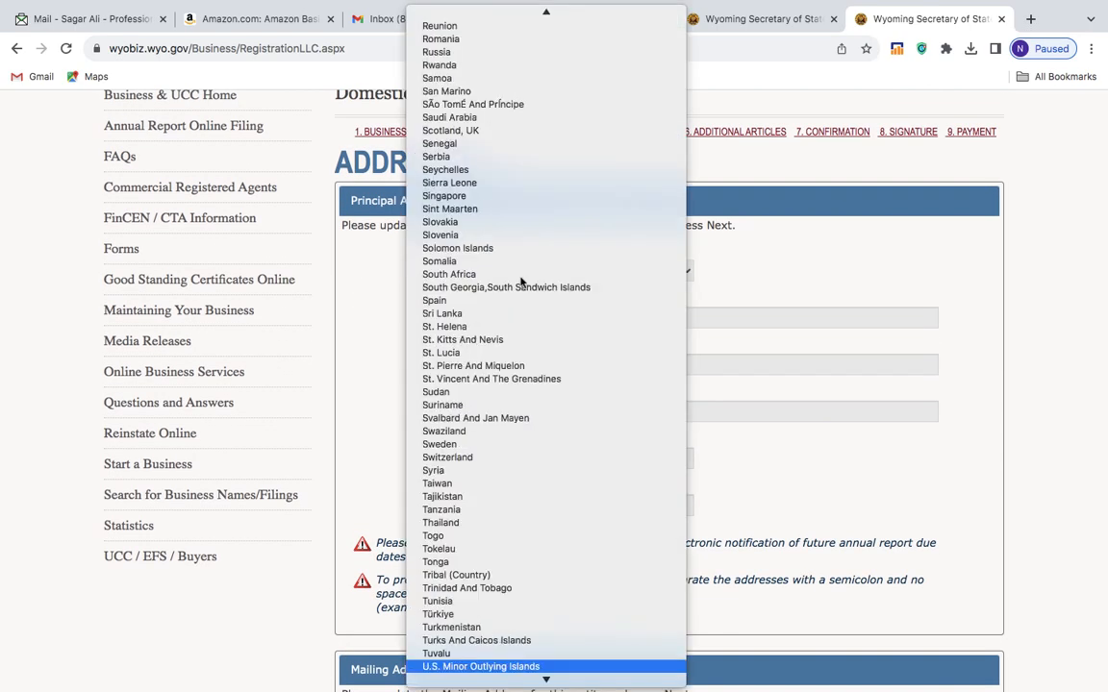
scroll(460, 662, down, 3)
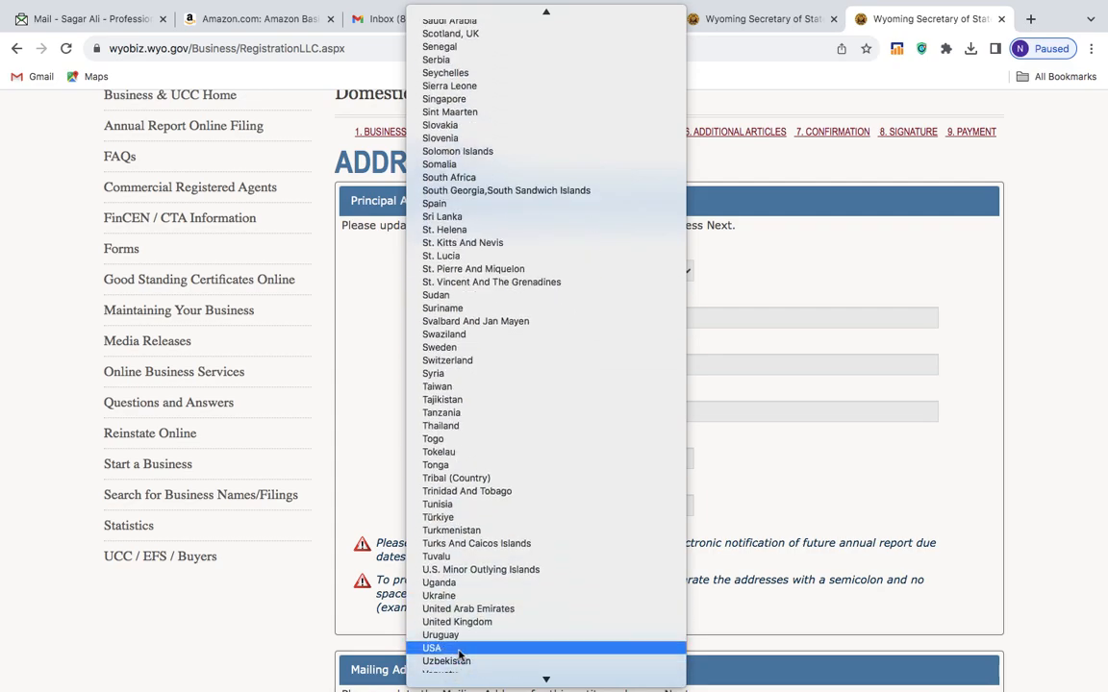
click(452, 648)
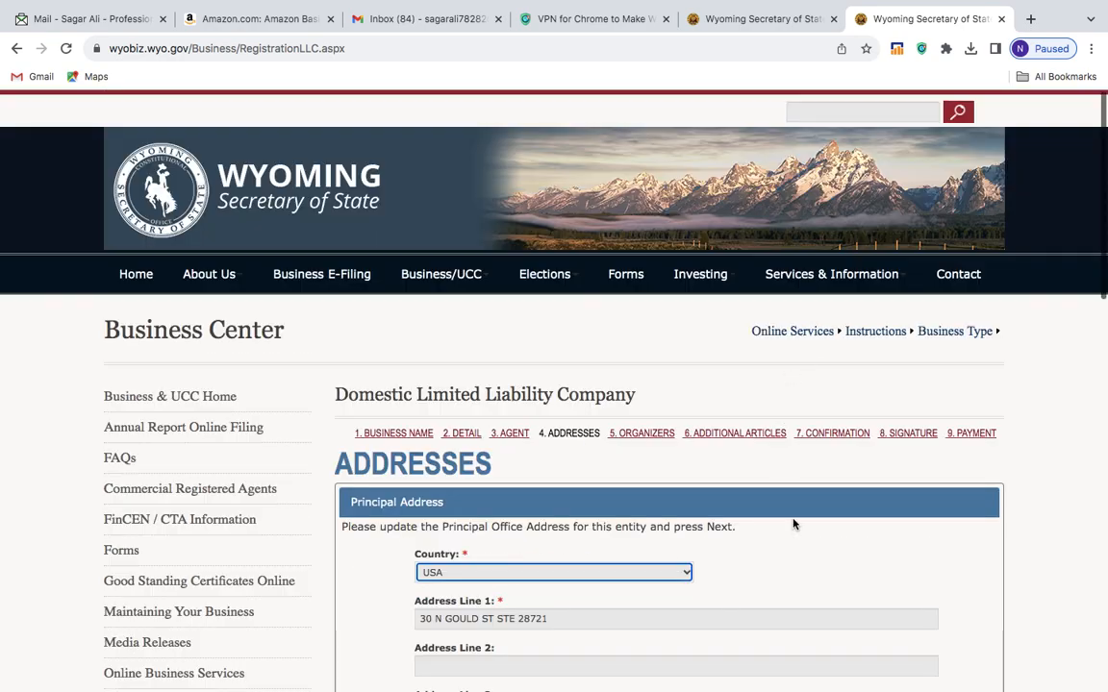
- Fill in the city and postal code of the principal address
scroll(793, 519, down, 4)
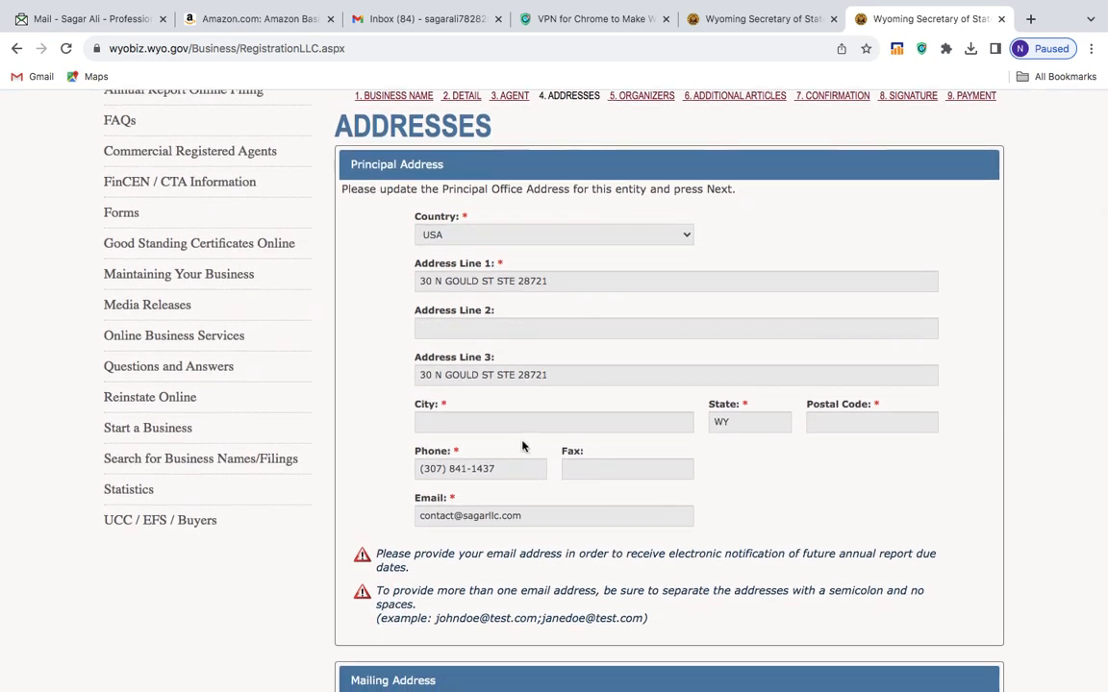
click(481, 423)
text(sheridan)
click(839, 427)
text(82801)
- Fill in the city and postal code of the mailing address, correcting the city's spelling
scroll(595, 501, down, 2)
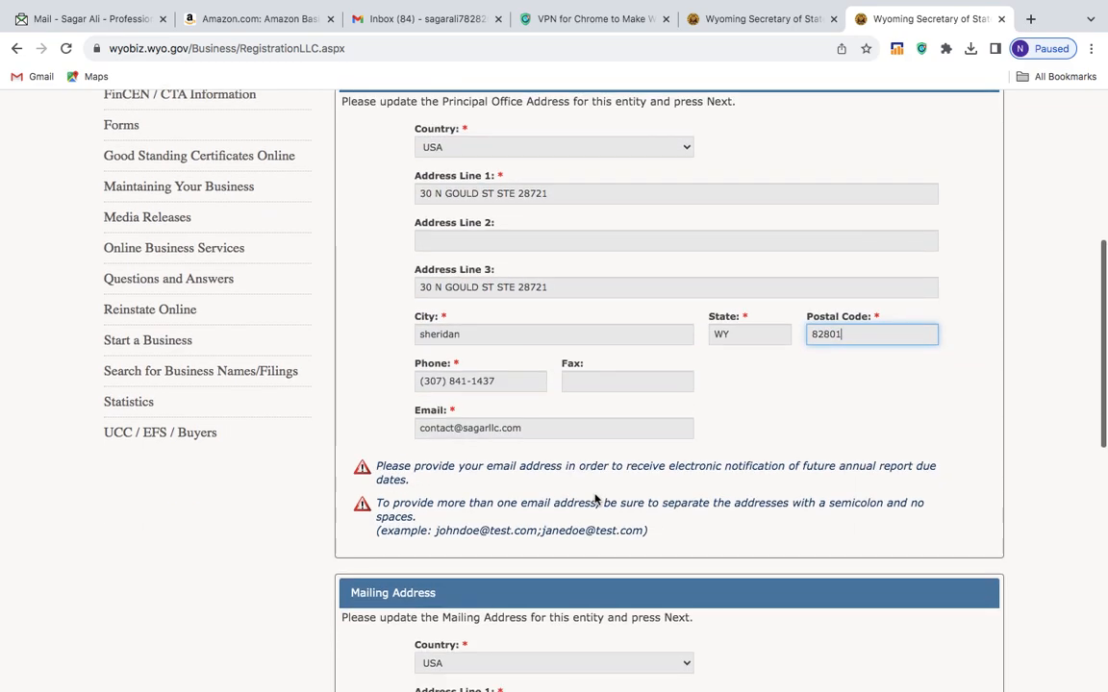
scroll(594, 501, down, 6)
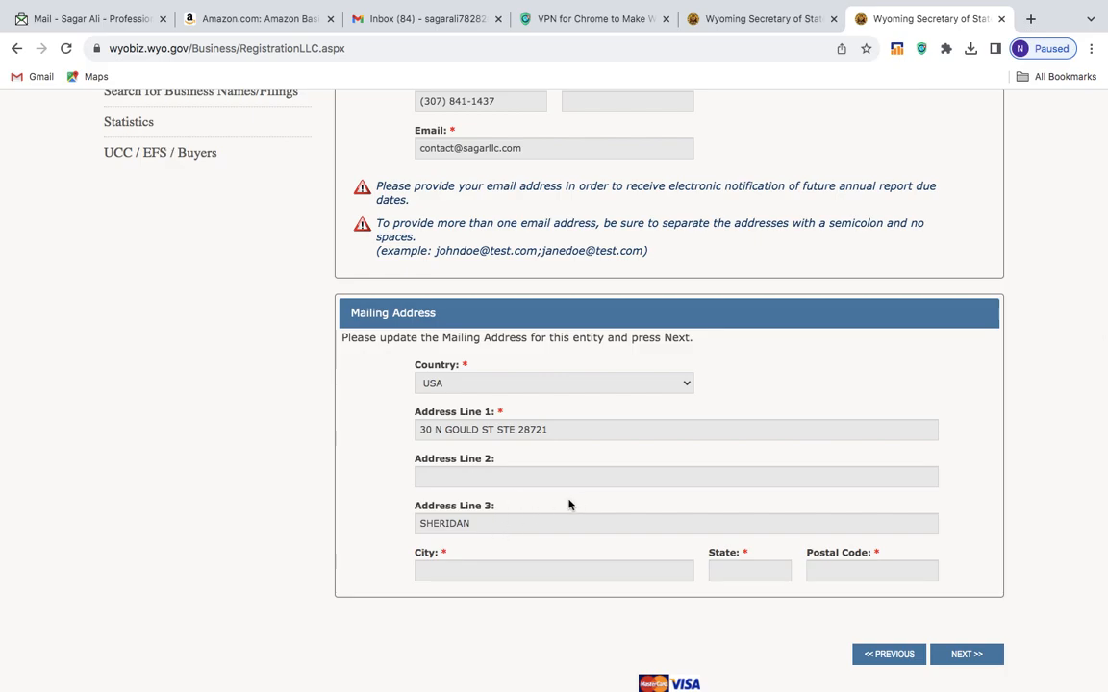
scroll(567, 504, down, 1)
click(549, 519)
text(sher)
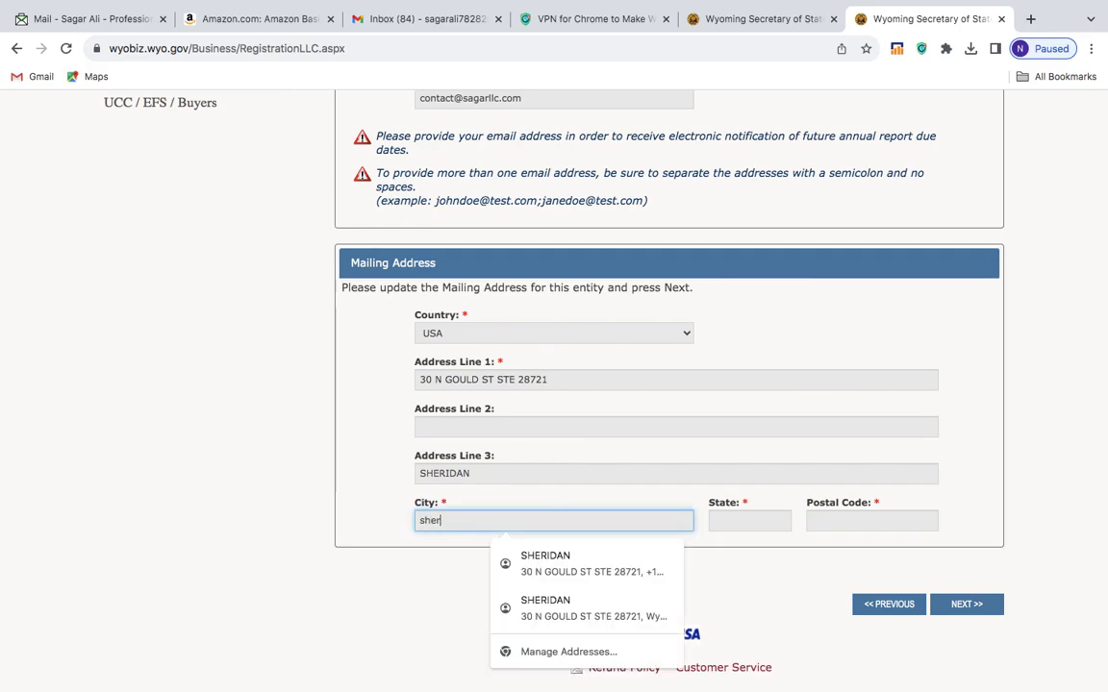
text(idsan)
key(BackSpace)
key(BackSpace)
key(BackSpace)
text(dan)
click(871, 520)
text(82801)
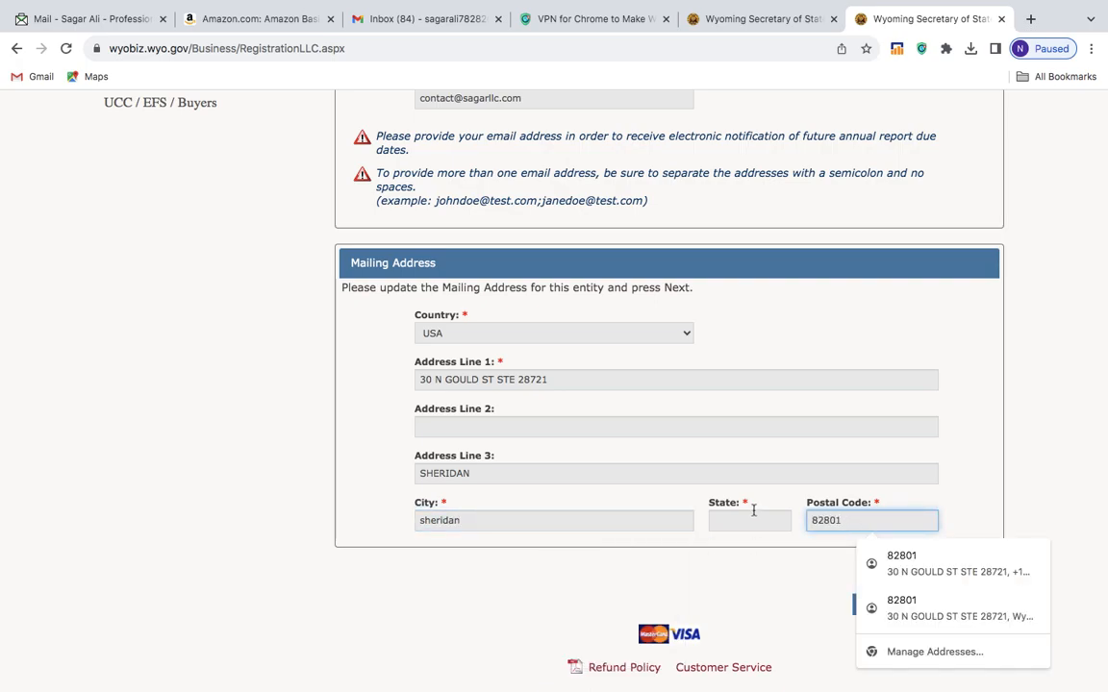
- Enter wyoming as the mailing address state, check both addresses, and continue to the organizers stage
click(746, 520)
text(wyoming)
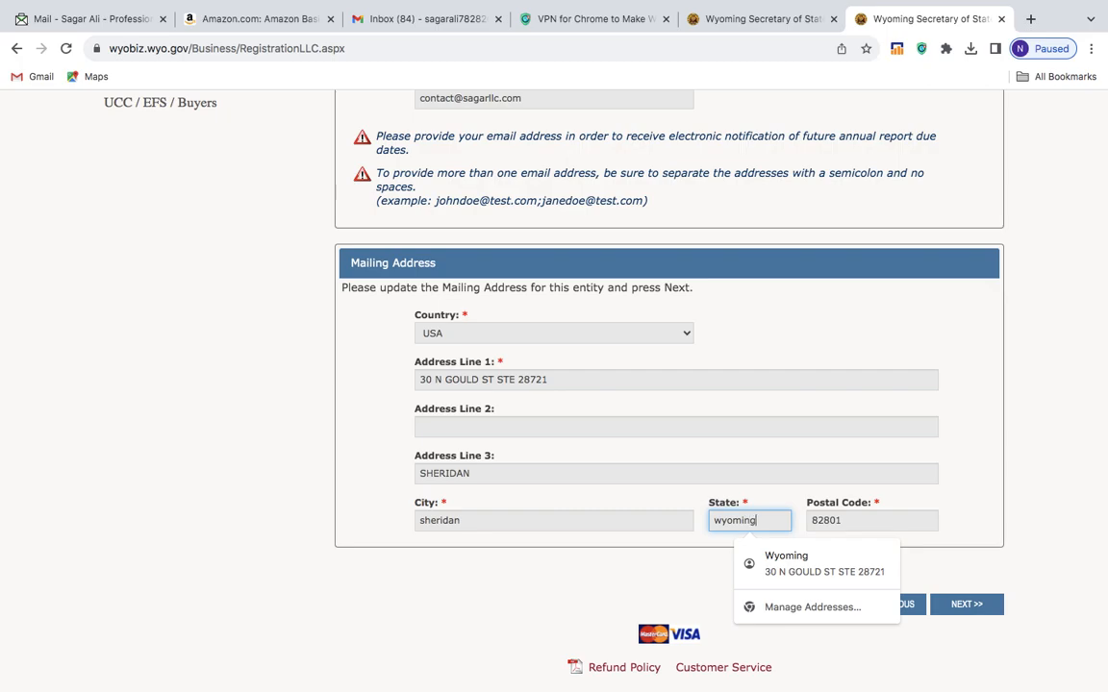
scroll(836, 457, up, 3)
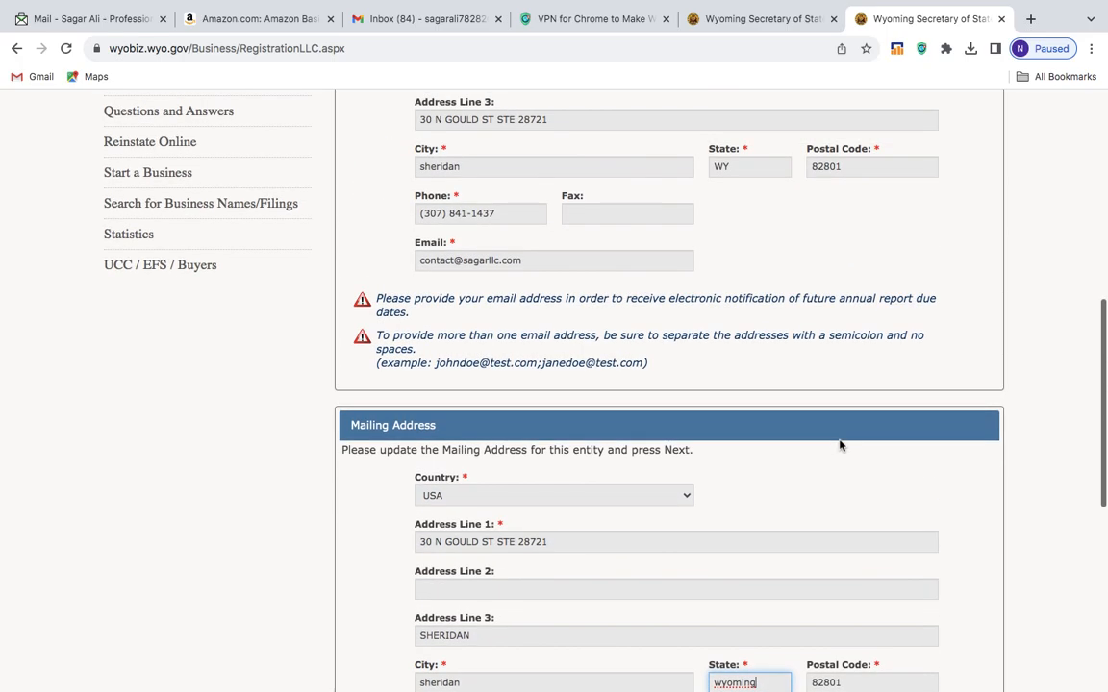
scroll(840, 445, down, 5)
click(979, 527)
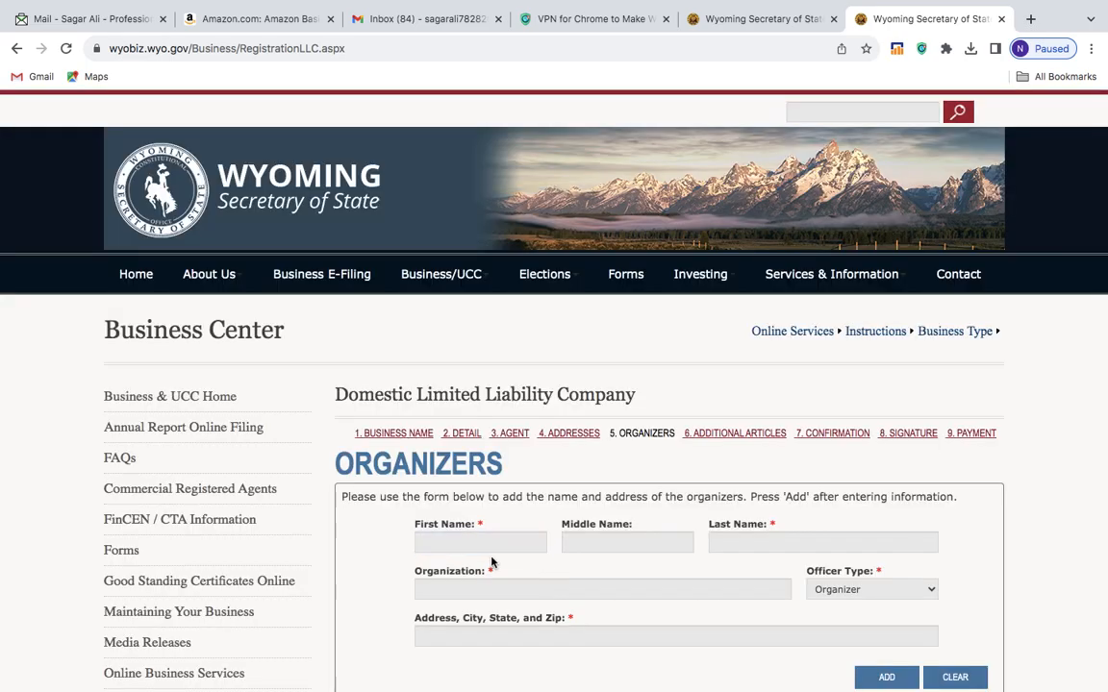
- Enter the organizer's first and last name on the organizers form
click(480, 543)
text(usama)
click(722, 545)
text(hafeez)
scroll(722, 545, down, 1)
scroll(537, 401, down, 3)
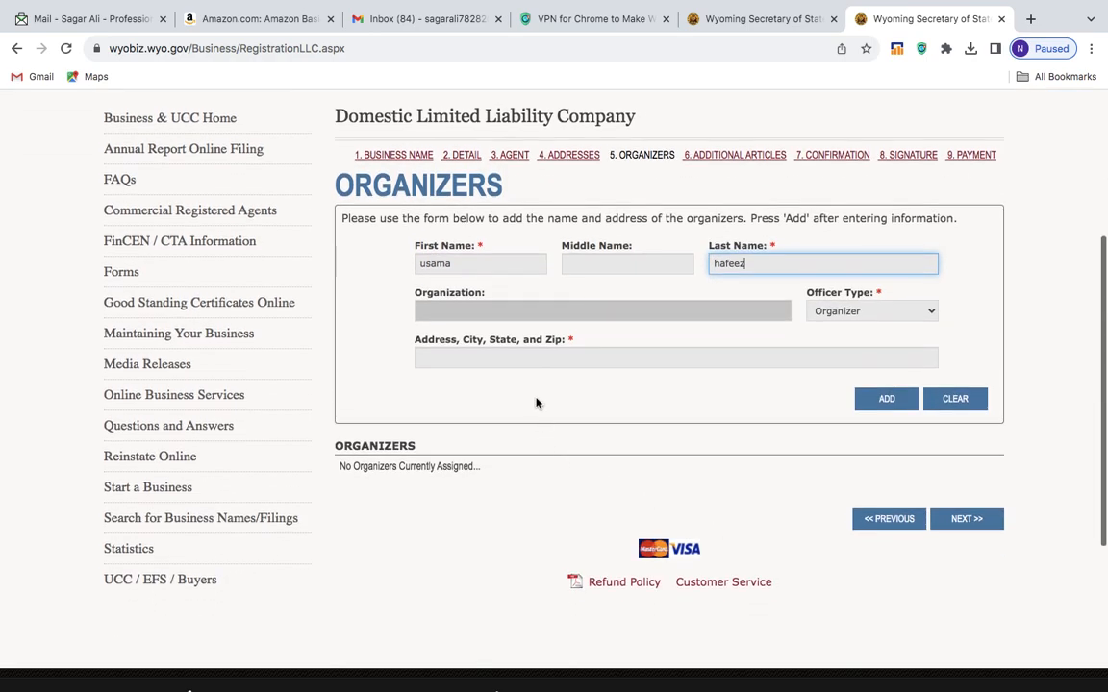
- Fill in the organizer's address, add the organizer to the filing, and continue to the additional articles stage
click(558, 358)
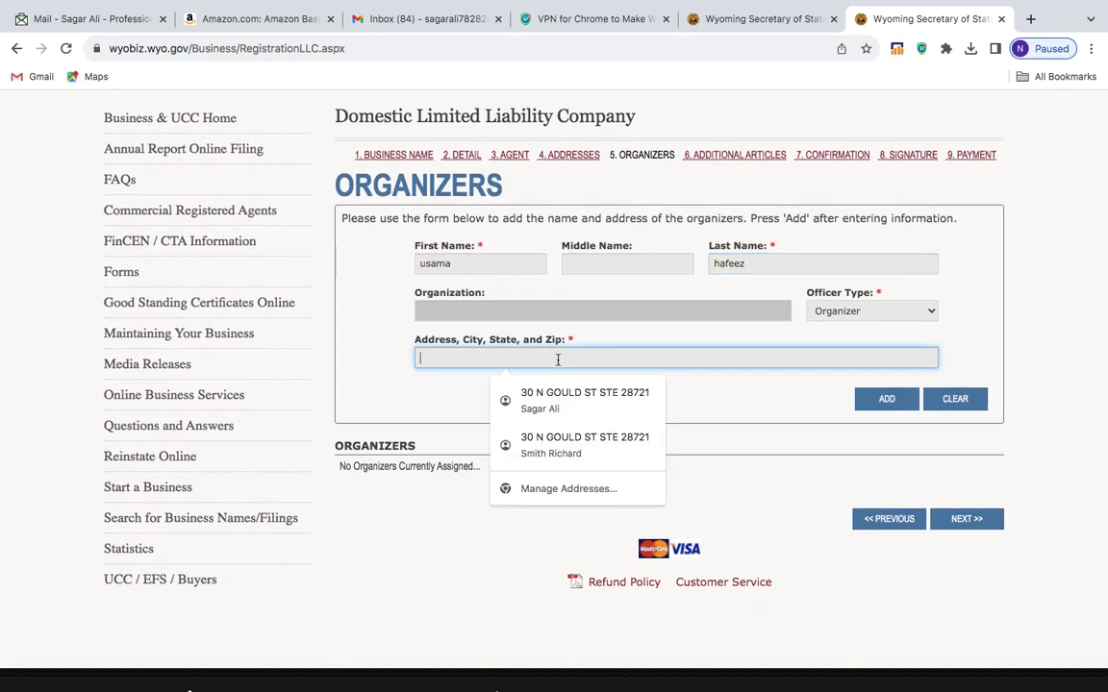
text(kl)
text(lahi)
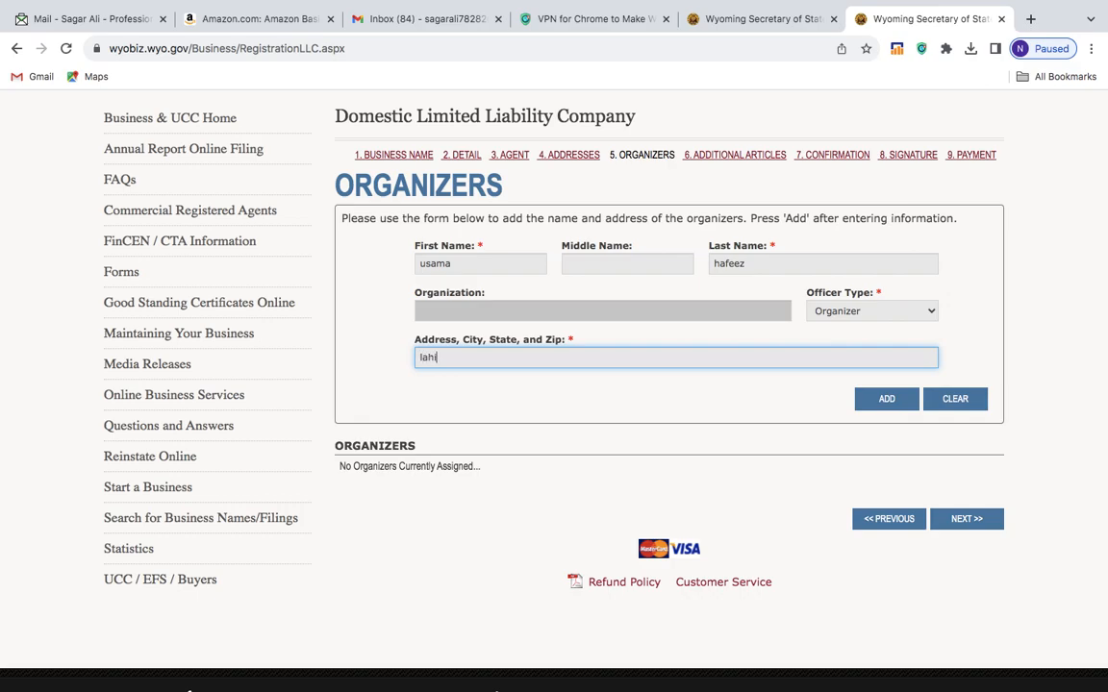
text(re 3241)
click(895, 402)
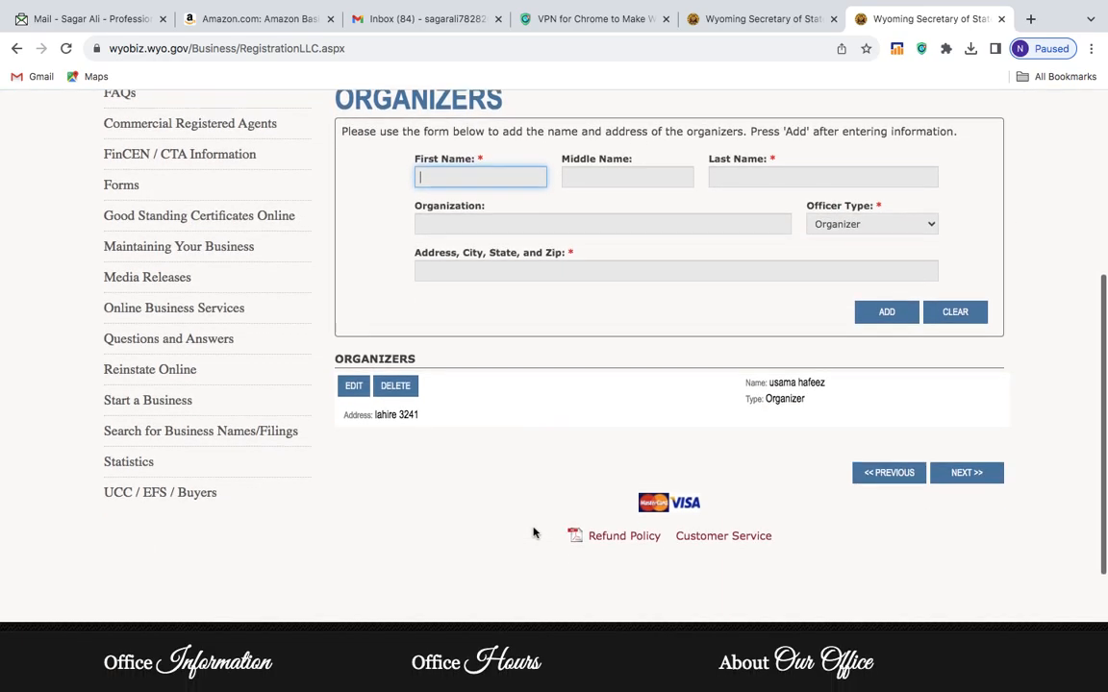
click(947, 474)
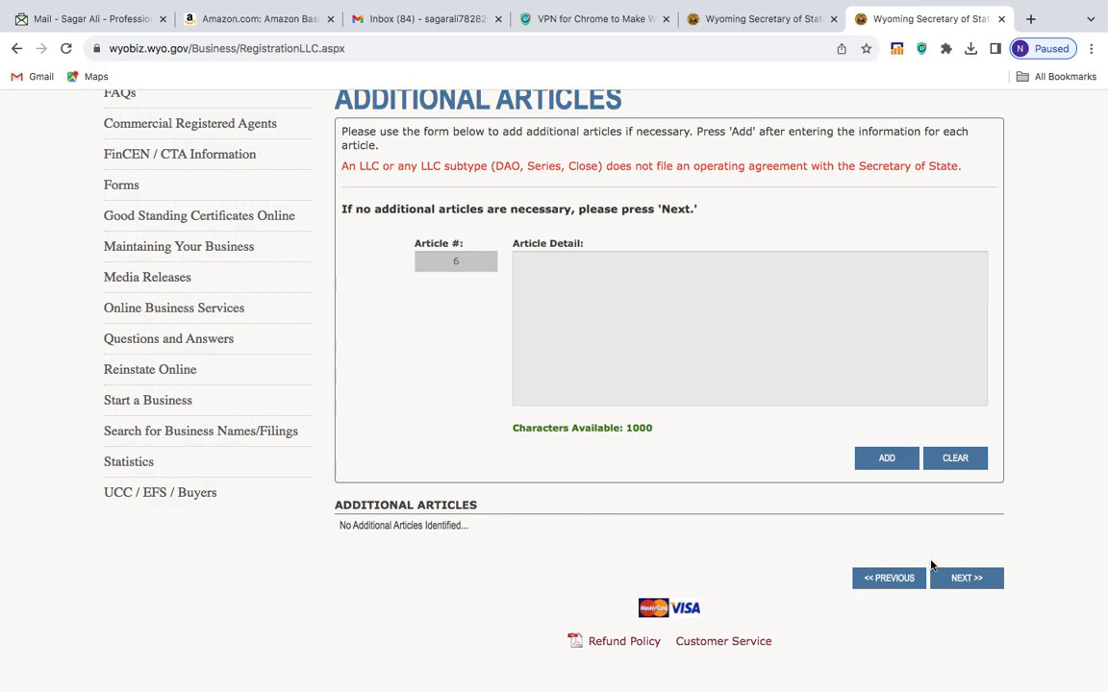
- Skip the additional articles, then review the filing details on the confirmation stage and continue to the signature stage
click(966, 580)
scroll(538, 594, down, 4)
scroll(477, 383, down, 5)
scroll(477, 382, up, 3)
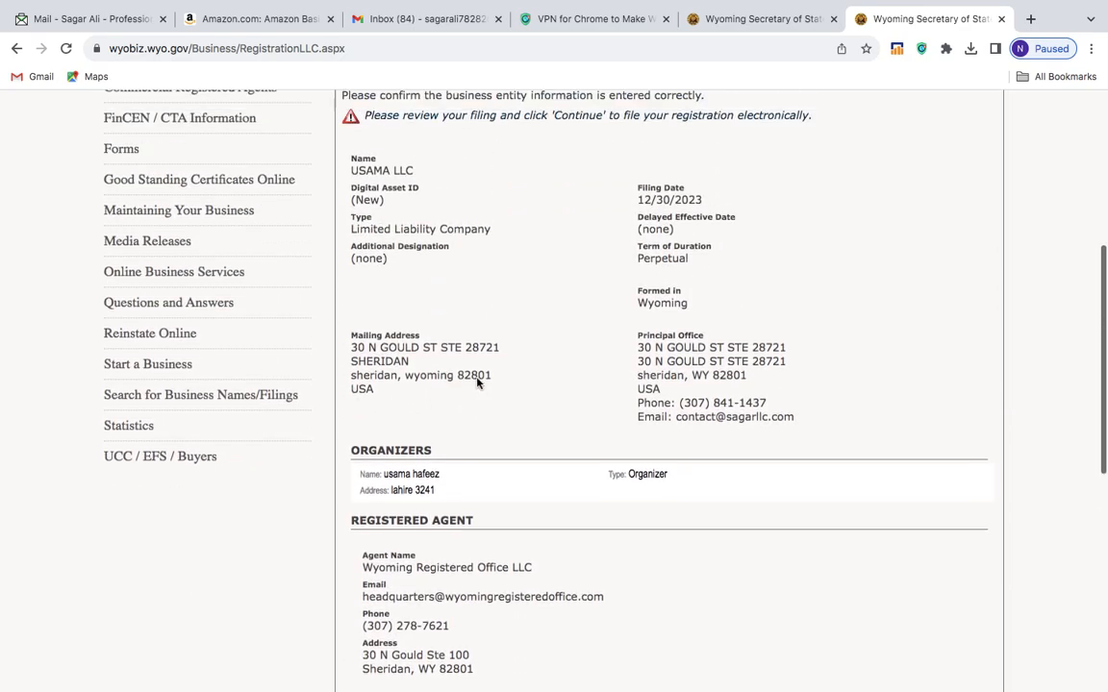
scroll(477, 383, down, 6)
scroll(476, 383, up, 3)
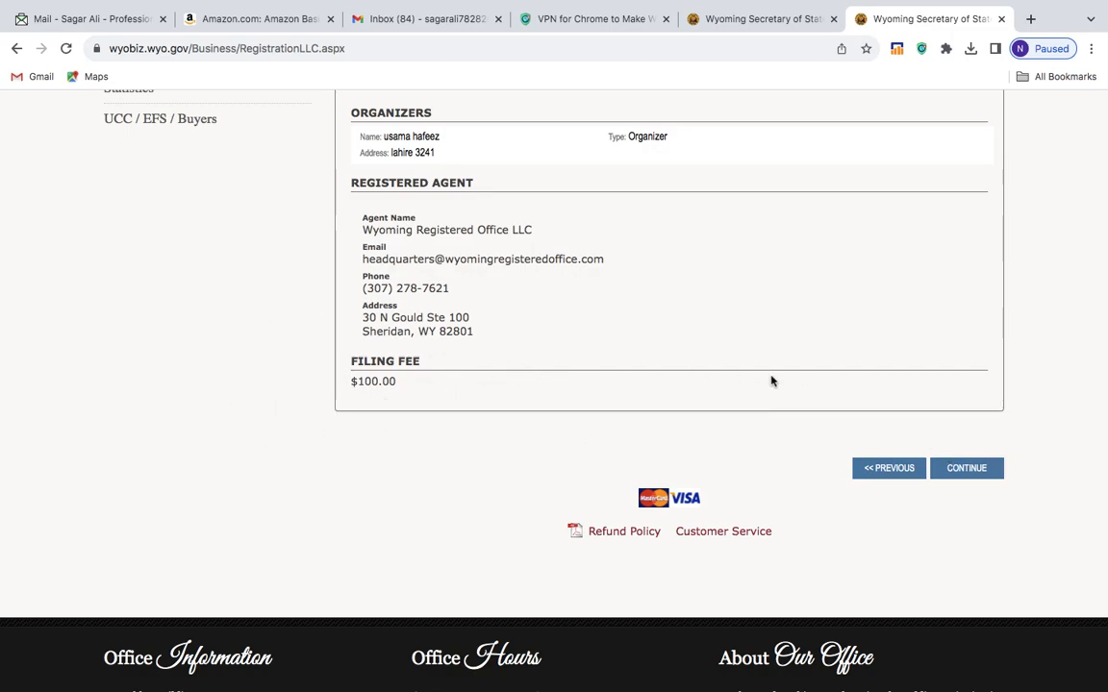
click(969, 471)
- Check all six certification statements and the acknowledgement of having read W.S. 6-5-308 on the signature stage
scroll(721, 362, down, 3)
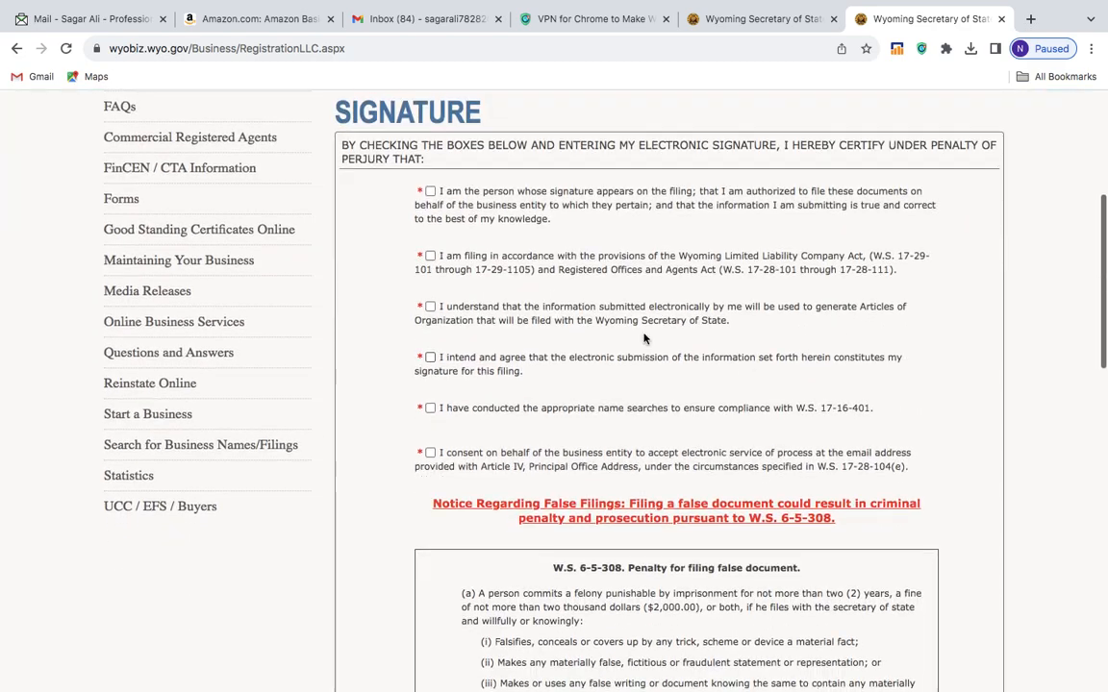
scroll(683, 481, down, 15)
scroll(680, 442, up, 14)
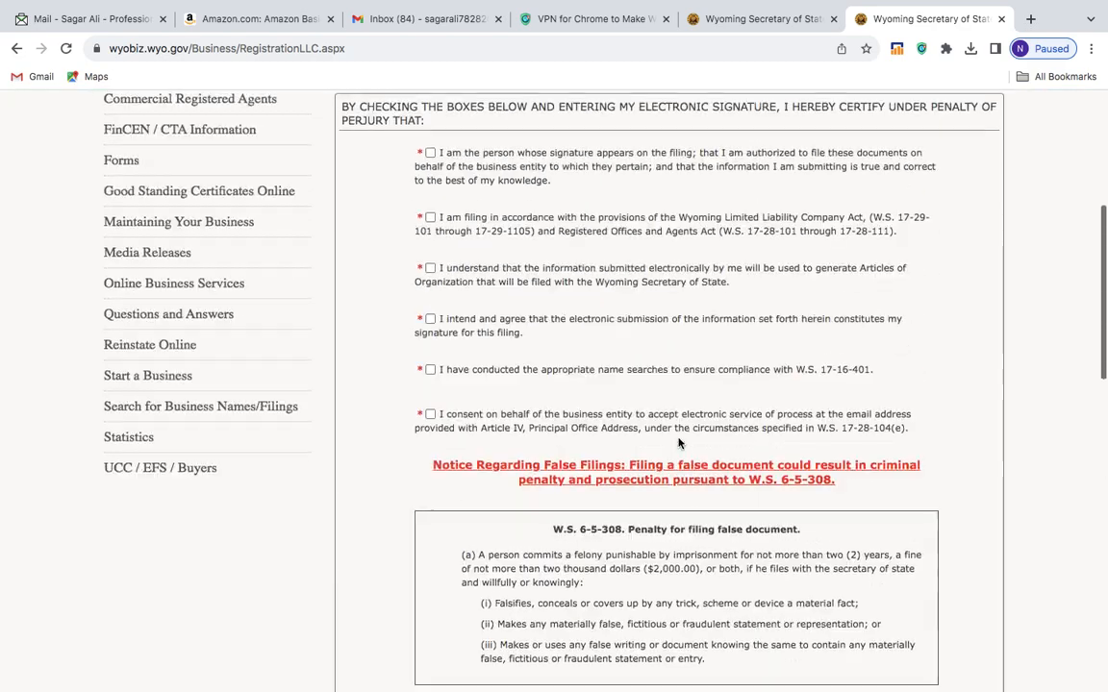
scroll(679, 444, up, 2)
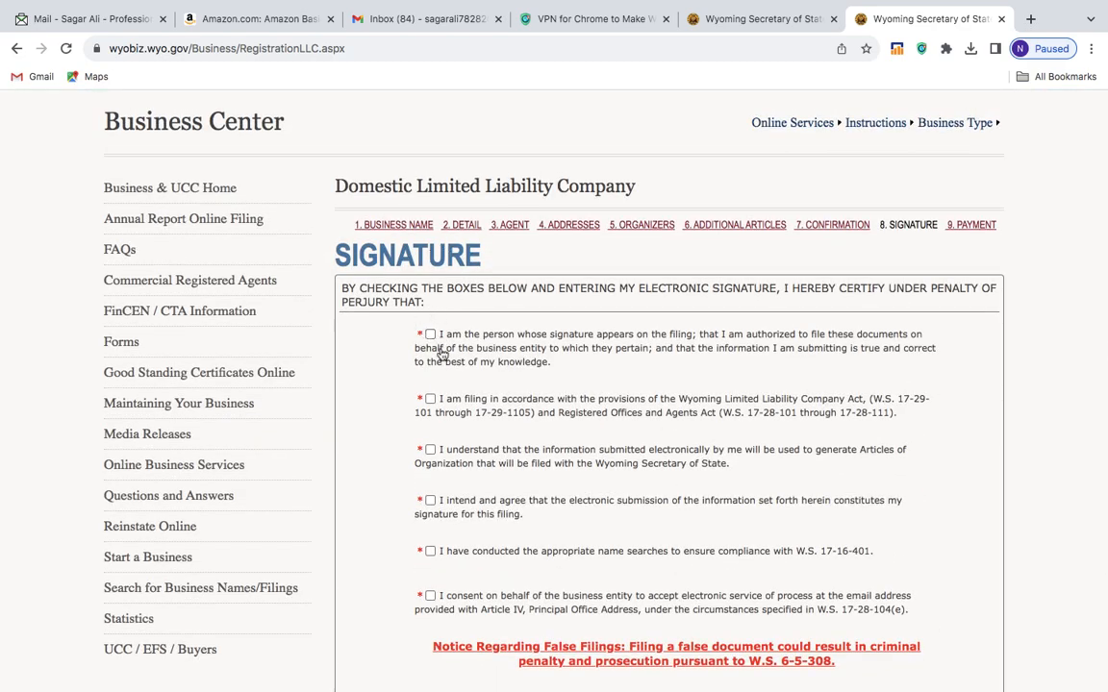
scroll(432, 346, down, 1)
click(430, 235)
click(430, 299)
click(429, 350)
click(430, 401)
click(430, 451)
click(430, 495)
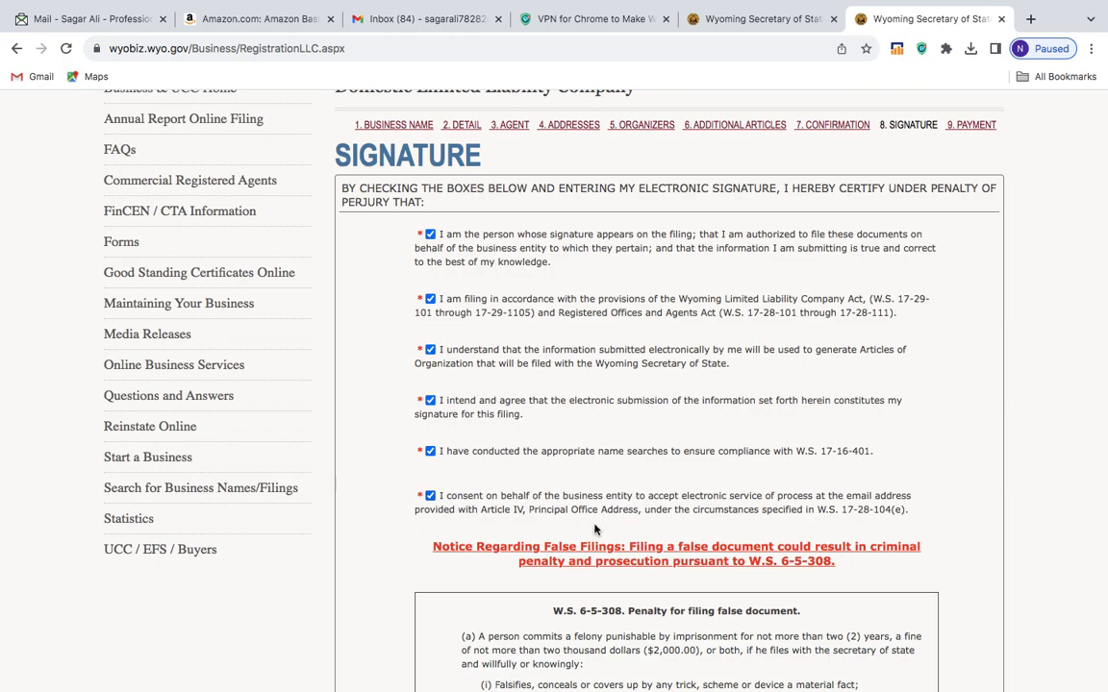
scroll(595, 528, down, 3)
click(430, 451)
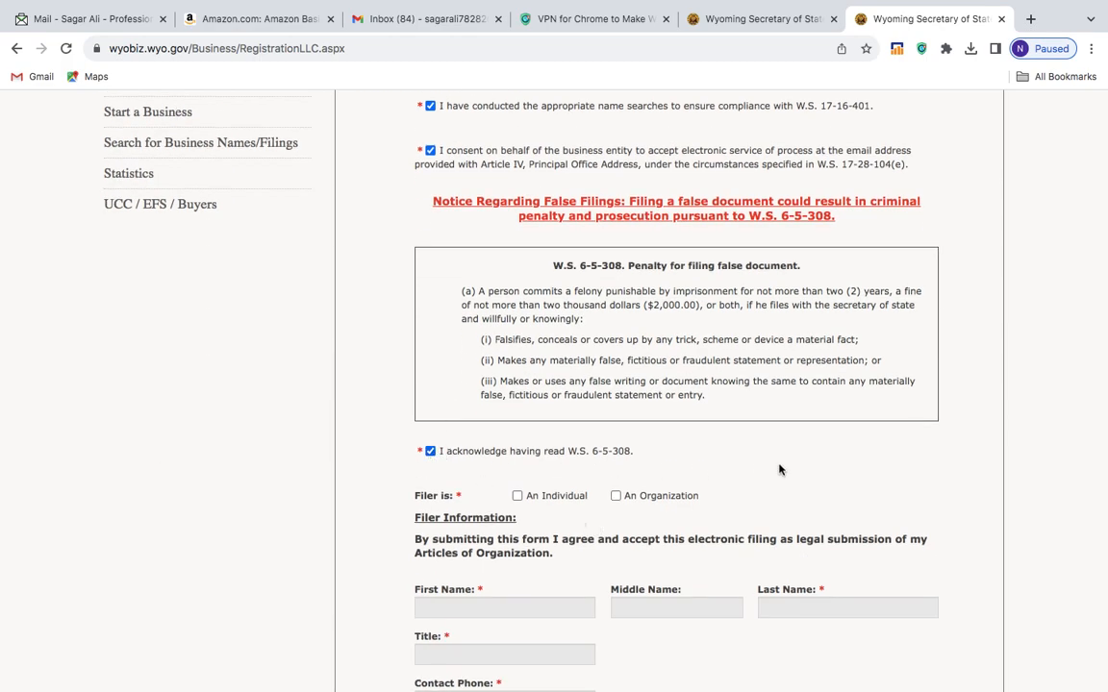
- Set the filer as An Individual and fill in the filer's first name, last name and title
scroll(780, 469, down, 1)
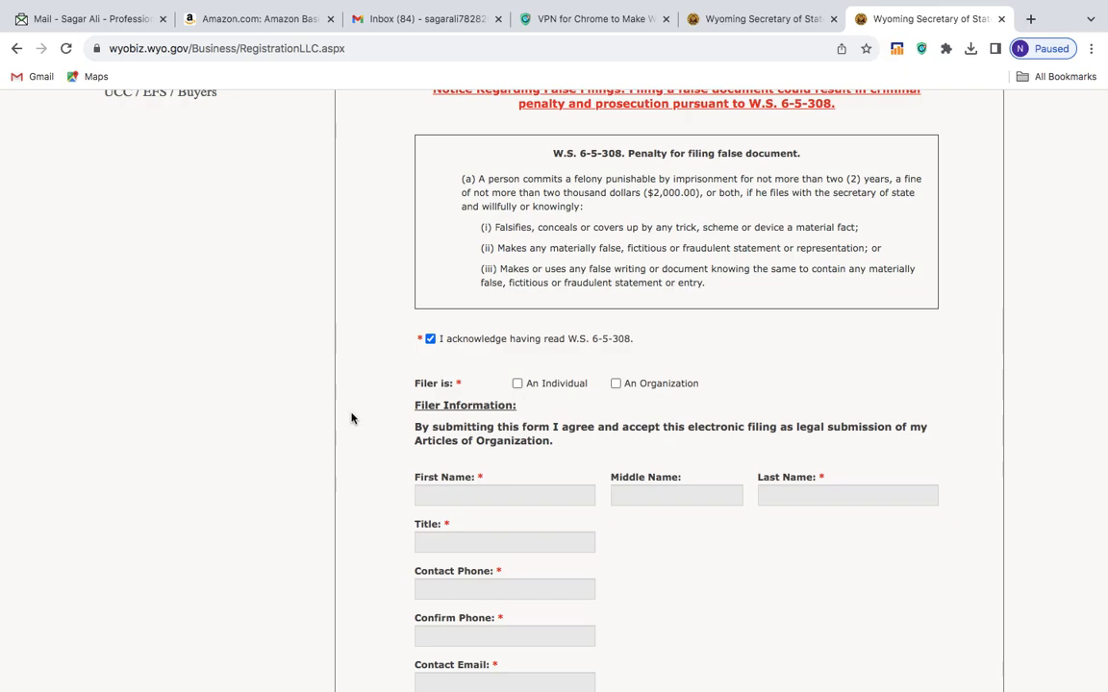
click(521, 384)
scroll(601, 442, down, 3)
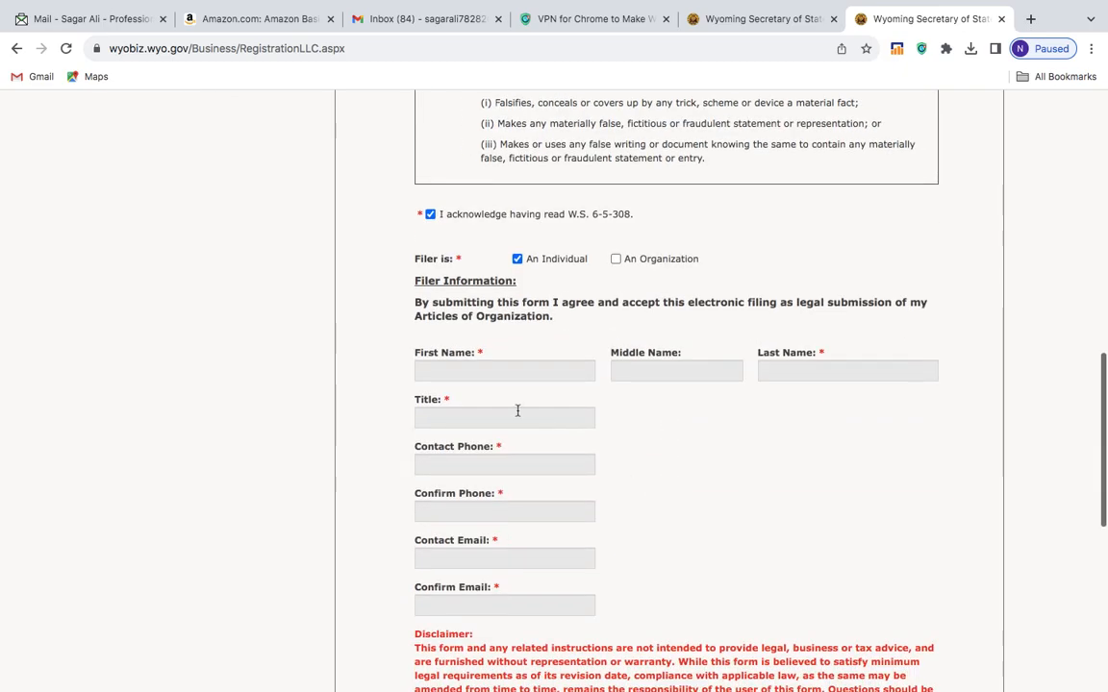
click(490, 376)
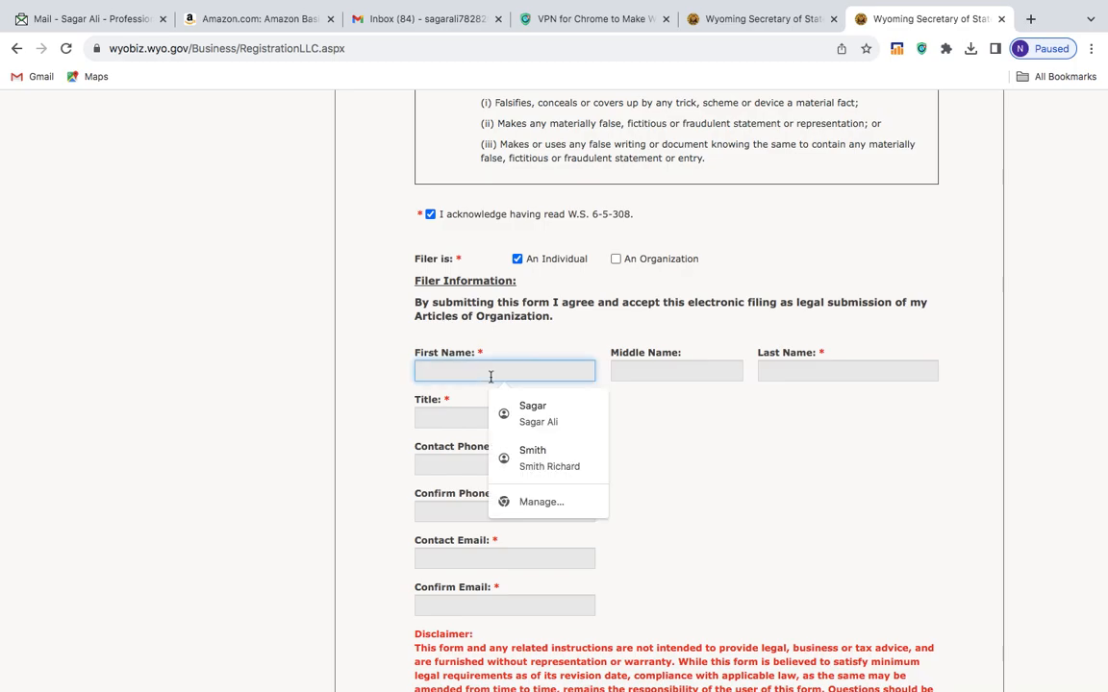
text(uy)
text(sama)
click(804, 373)
text(hafeez)
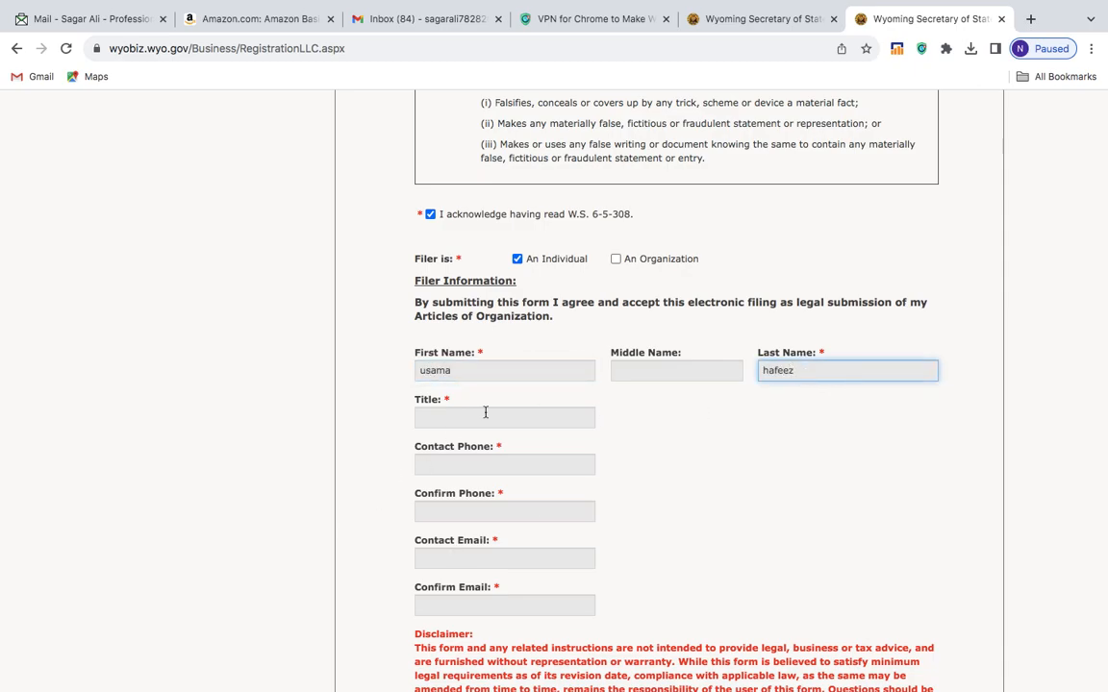
click(480, 415)
text(usama)
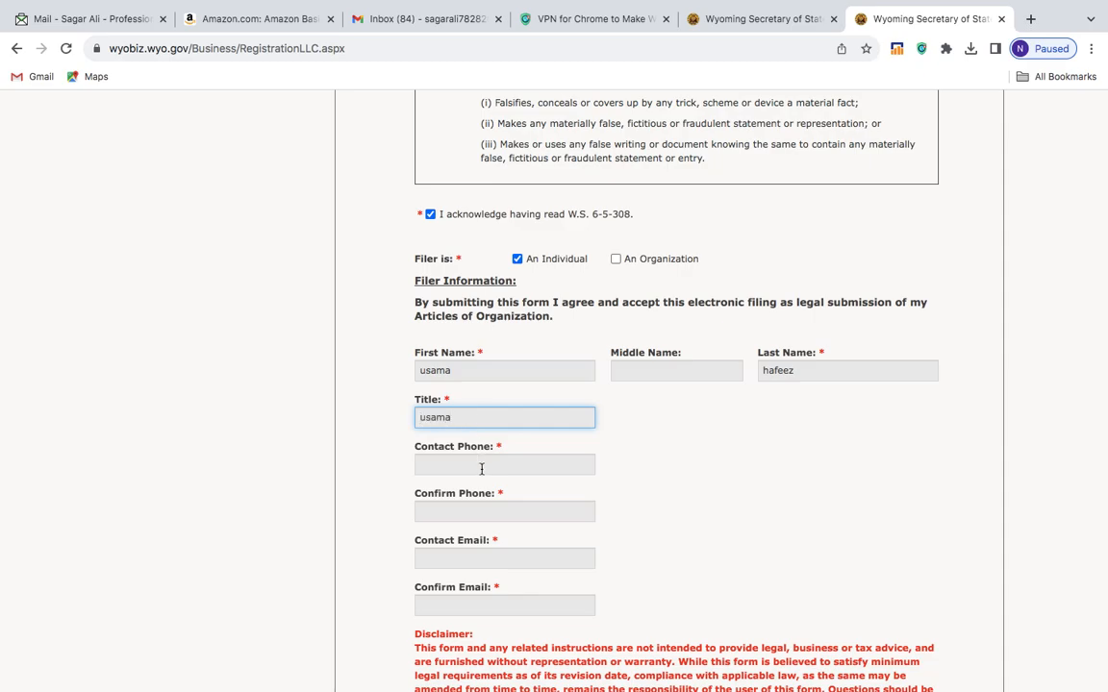
- Fill in and confirm the filer's contact phone and email from the saved autofill details, and continue to the payment stage
click(482, 469)
click(507, 500)
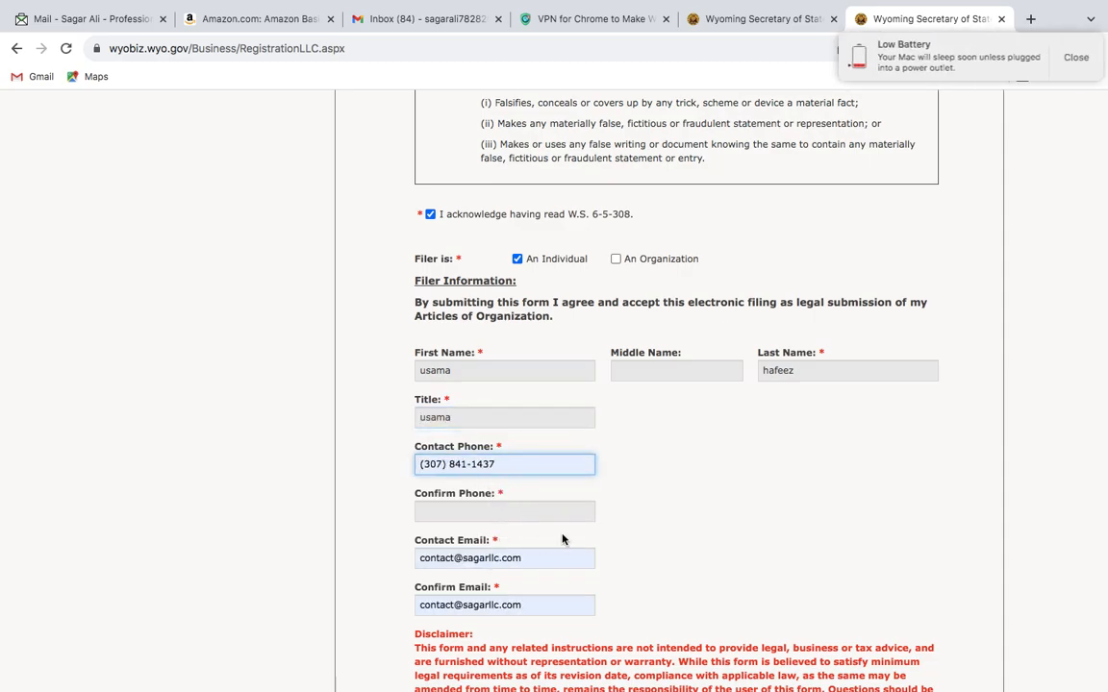
scroll(500, 433, down, 3)
click(487, 352)
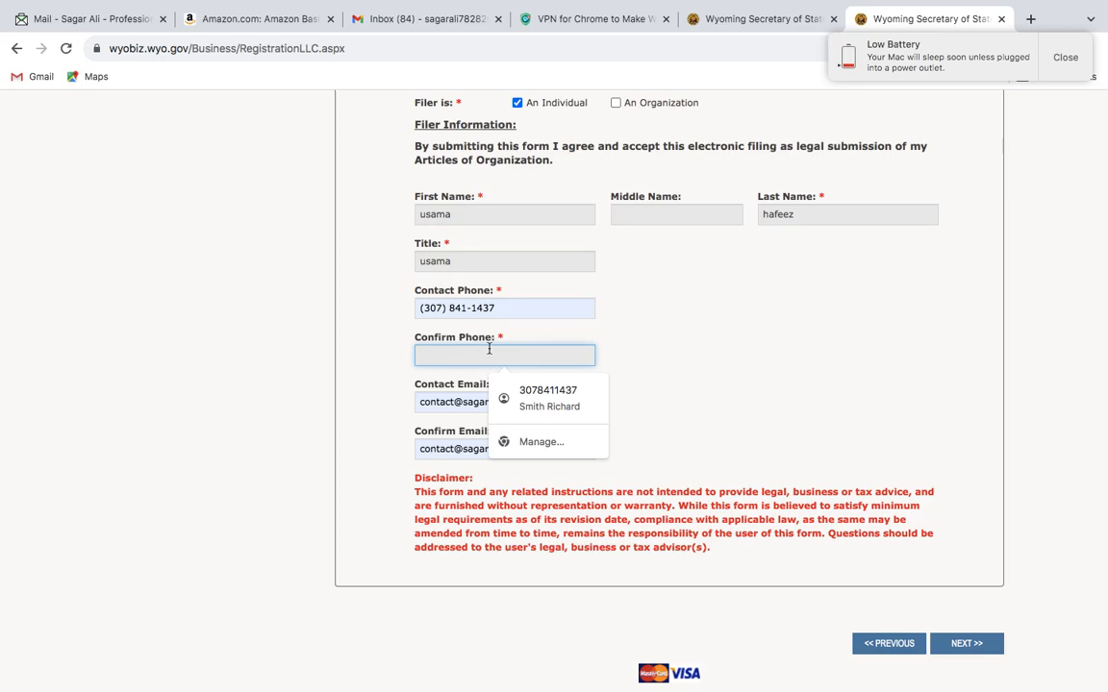
click(524, 393)
scroll(705, 492, down, 3)
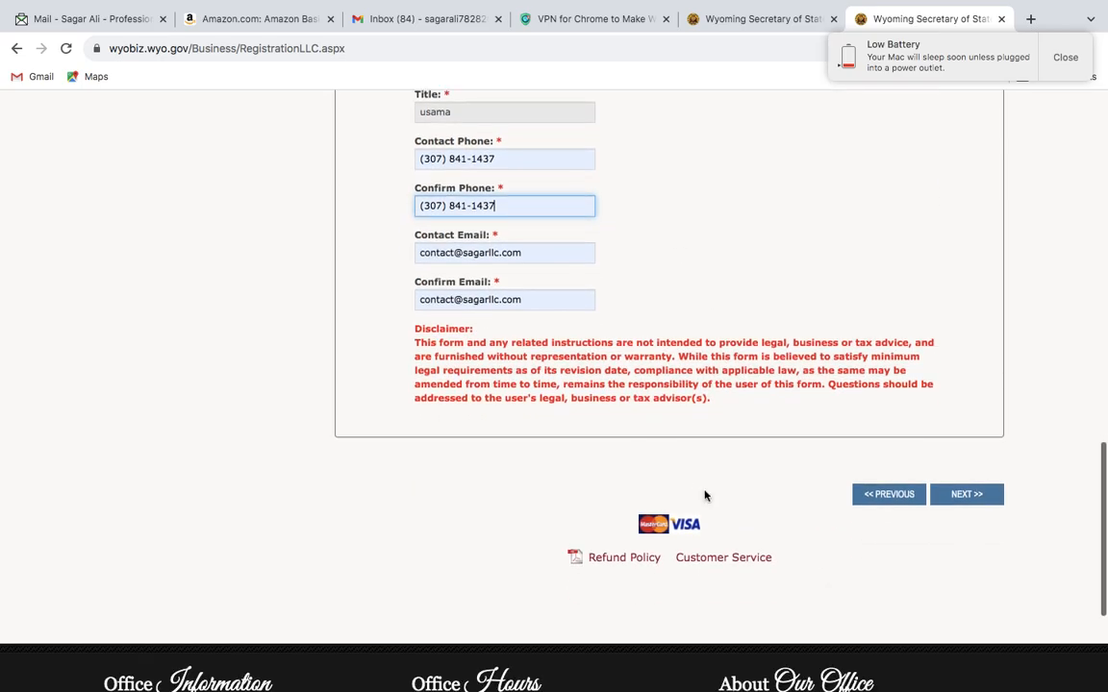
click(972, 493)
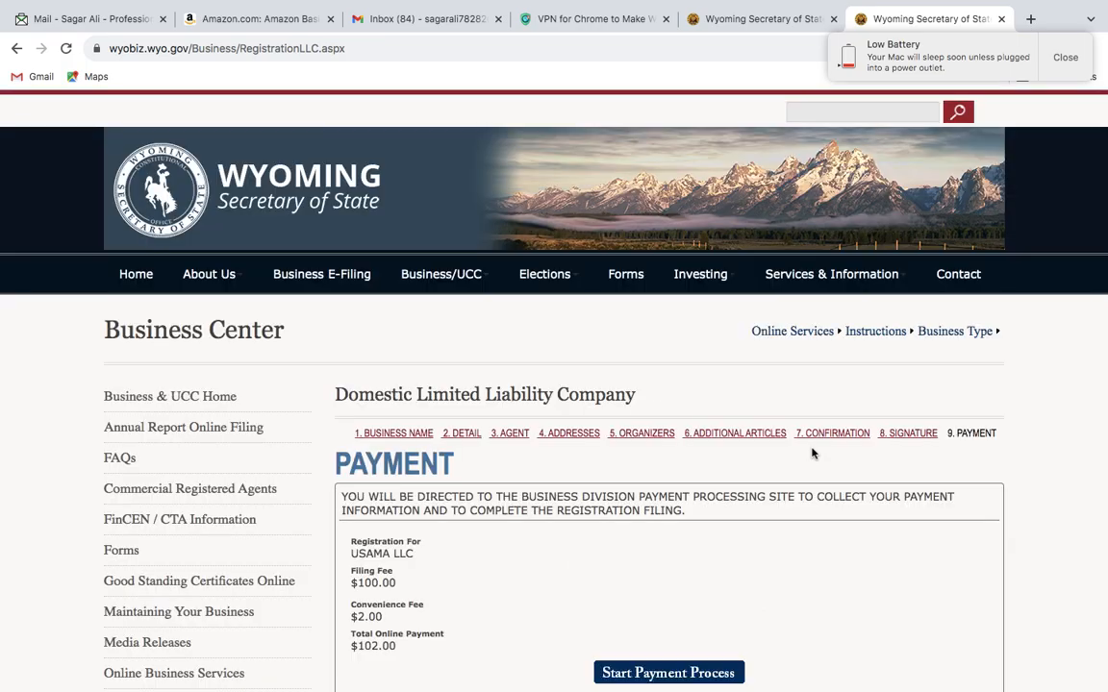
- Start the payment process for the USAMA LLC registration and dismiss the low battery notification
scroll(811, 453, down, 5)
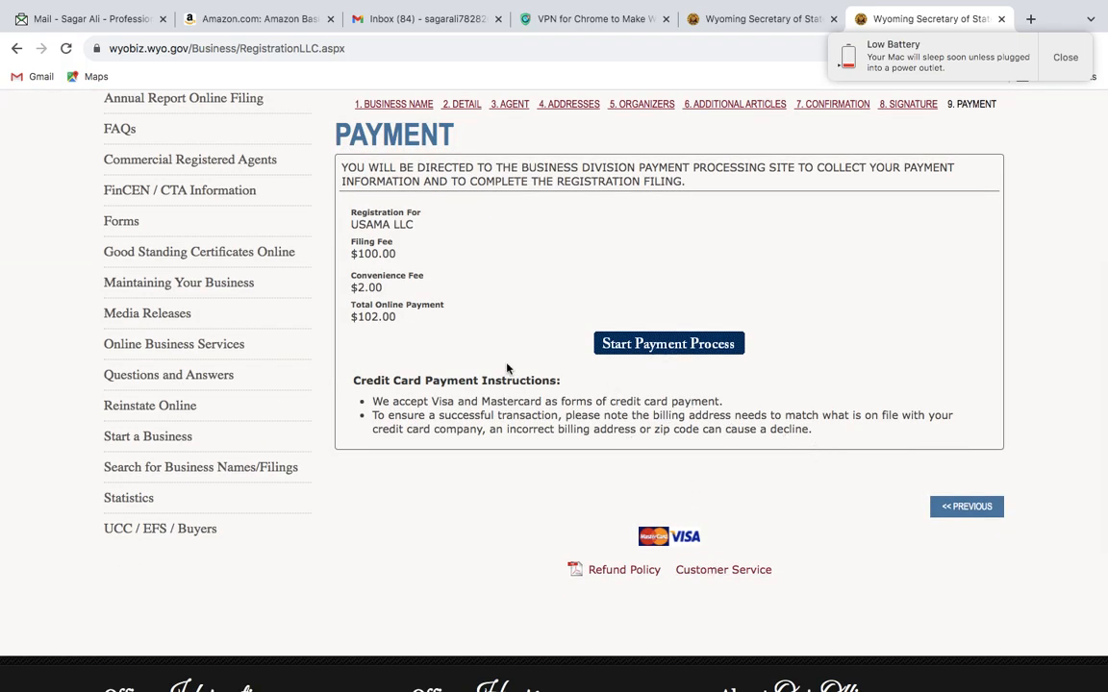
click(666, 345)
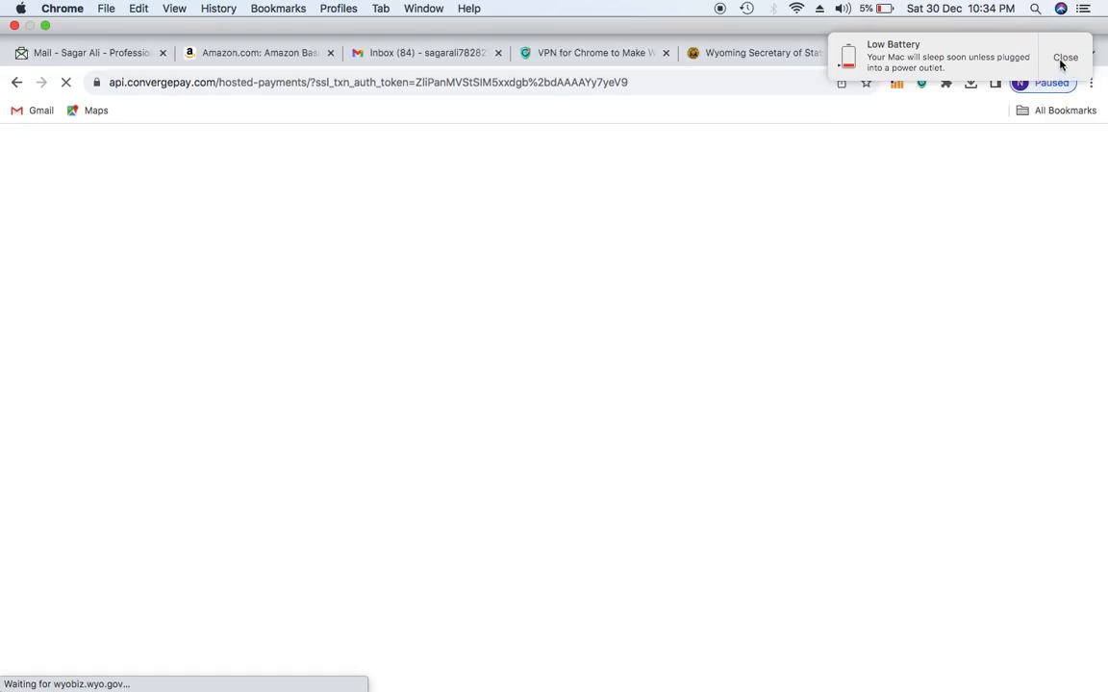
click(1065, 59)
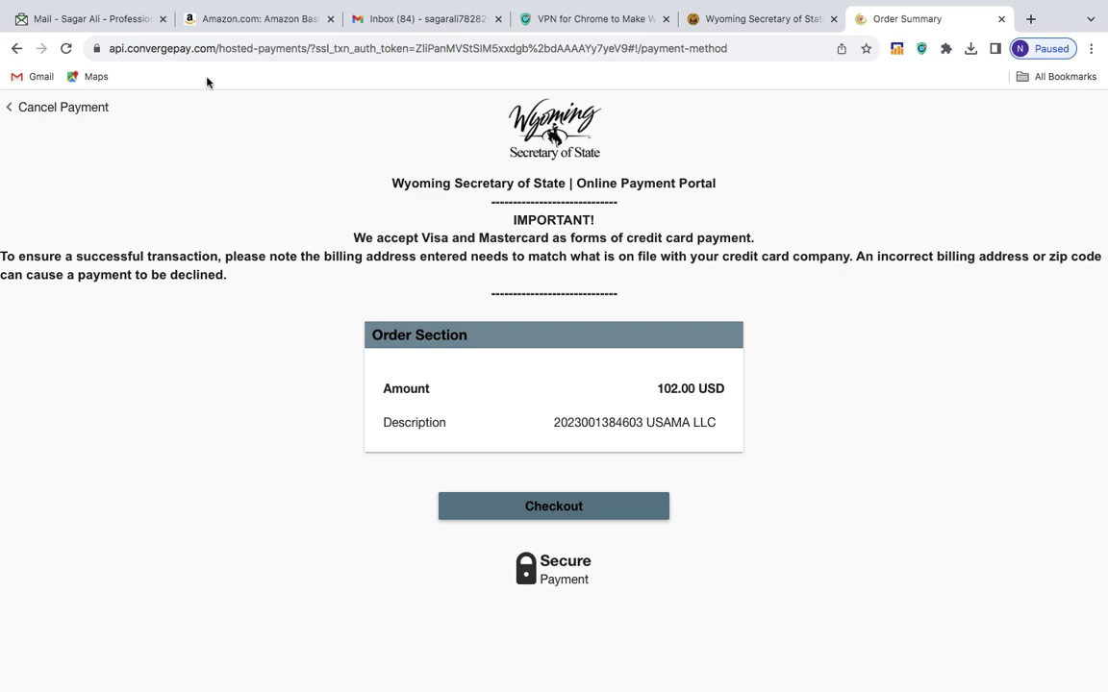
- Minimize the browser window and open business license.pdf from the LLC DOCUMENTS folder on the desktop
mouse_move(38, 3)
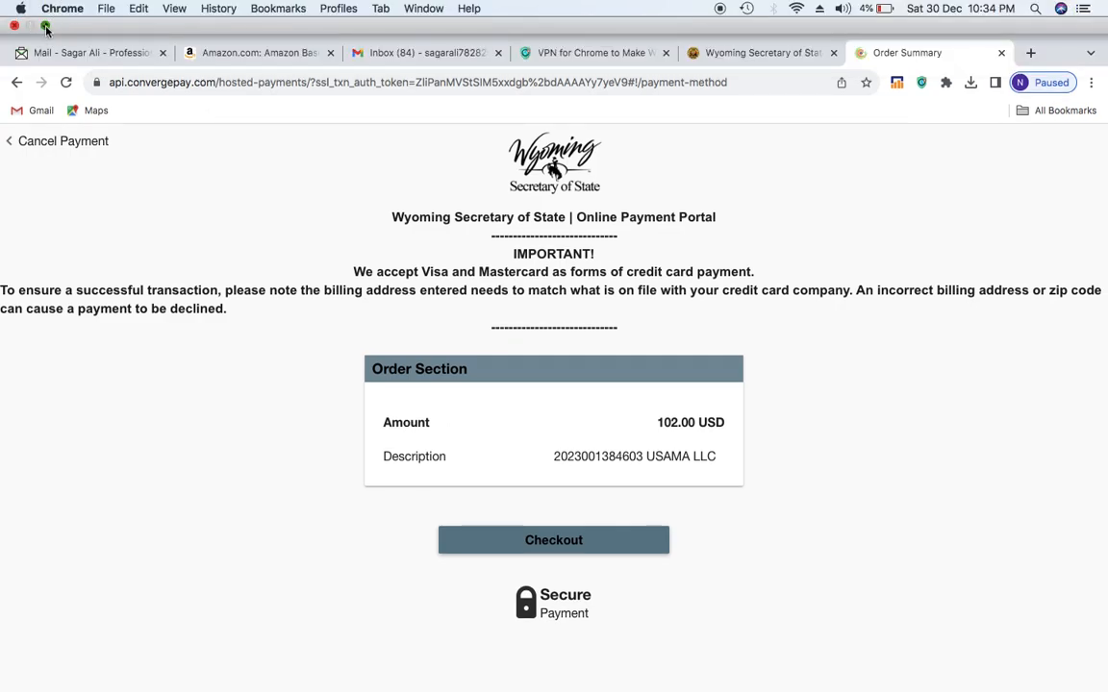
click(44, 25)
click(59, 70)
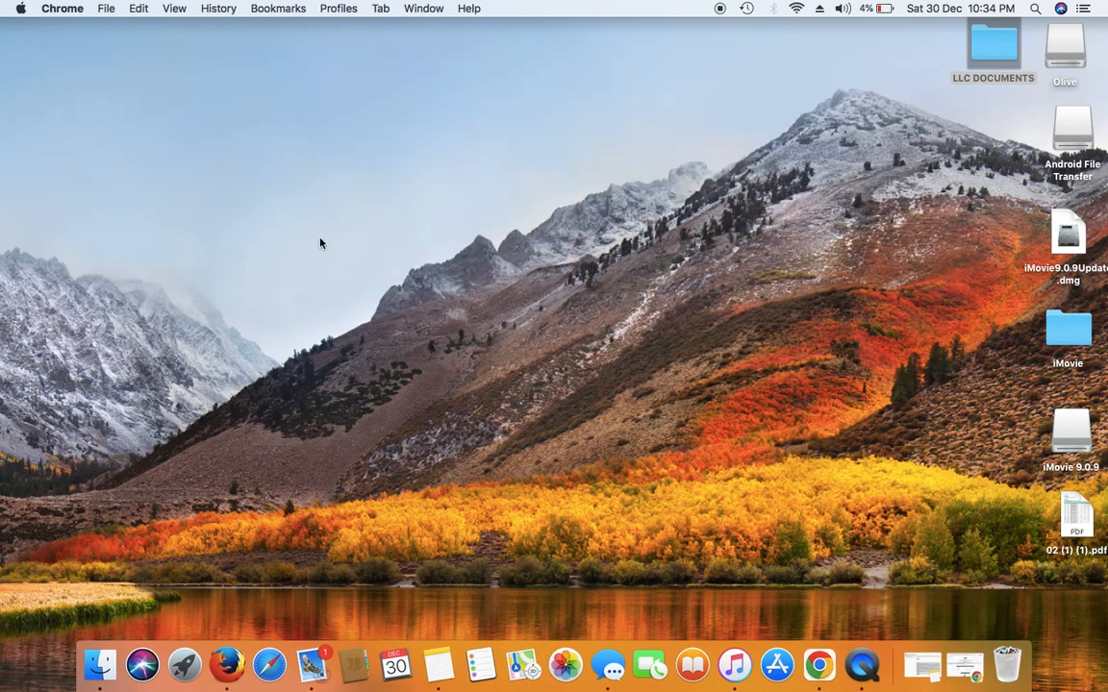
click(1002, 56)
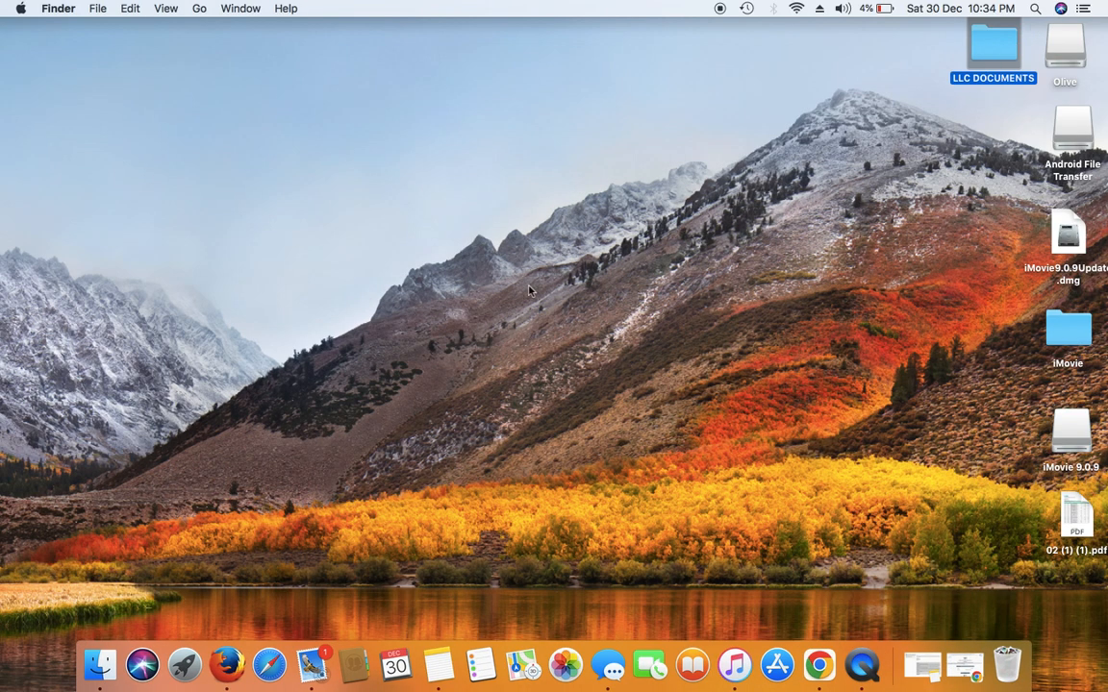
key(super+o)
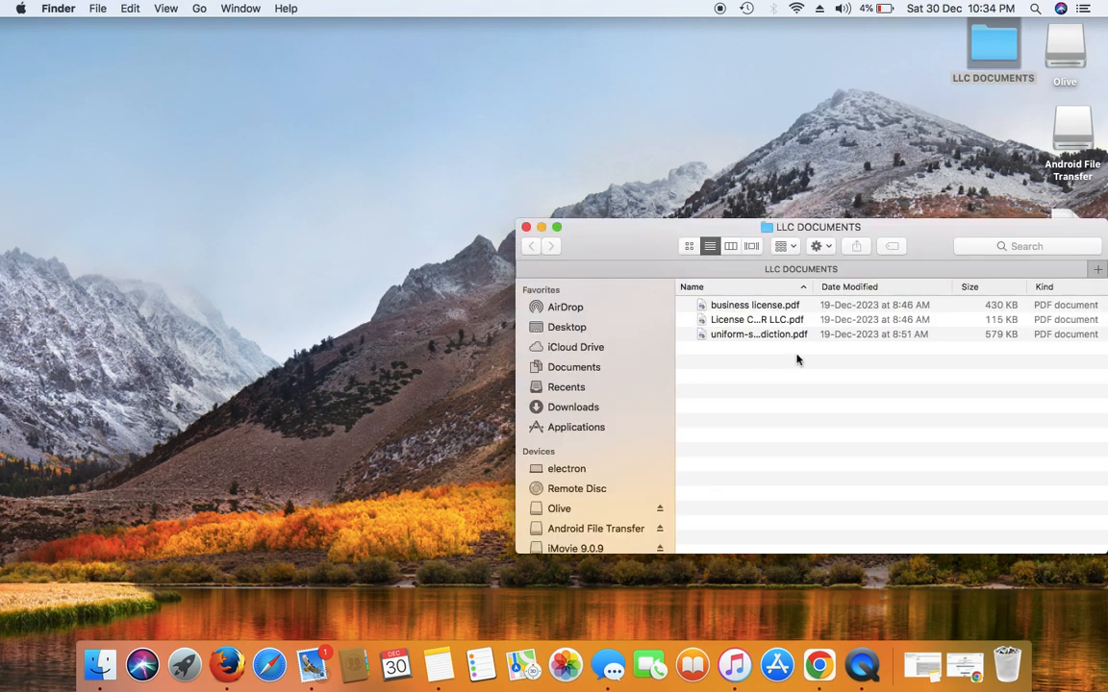
click(755, 306)
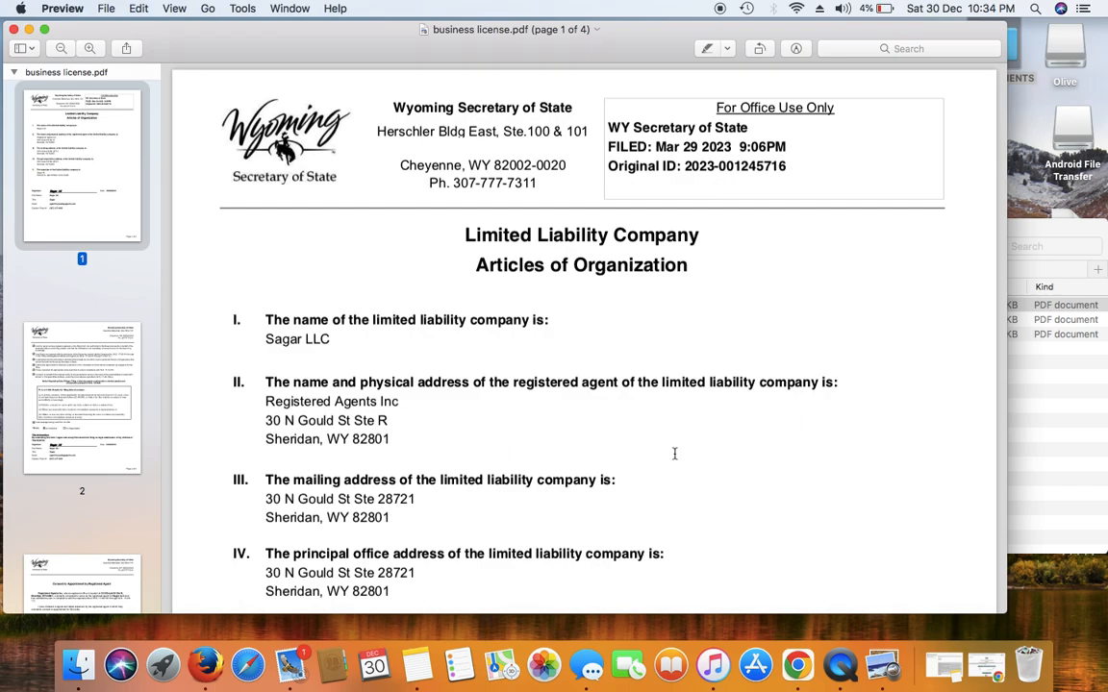
- Look through all four pages of the business license PDF, close it, and switch back to the payment page in Chrome
scroll(517, 361, down, 10)
scroll(516, 362, down, 15)
scroll(516, 360, up, 8)
scroll(585, 424, up, 15)
scroll(584, 425, down, 20)
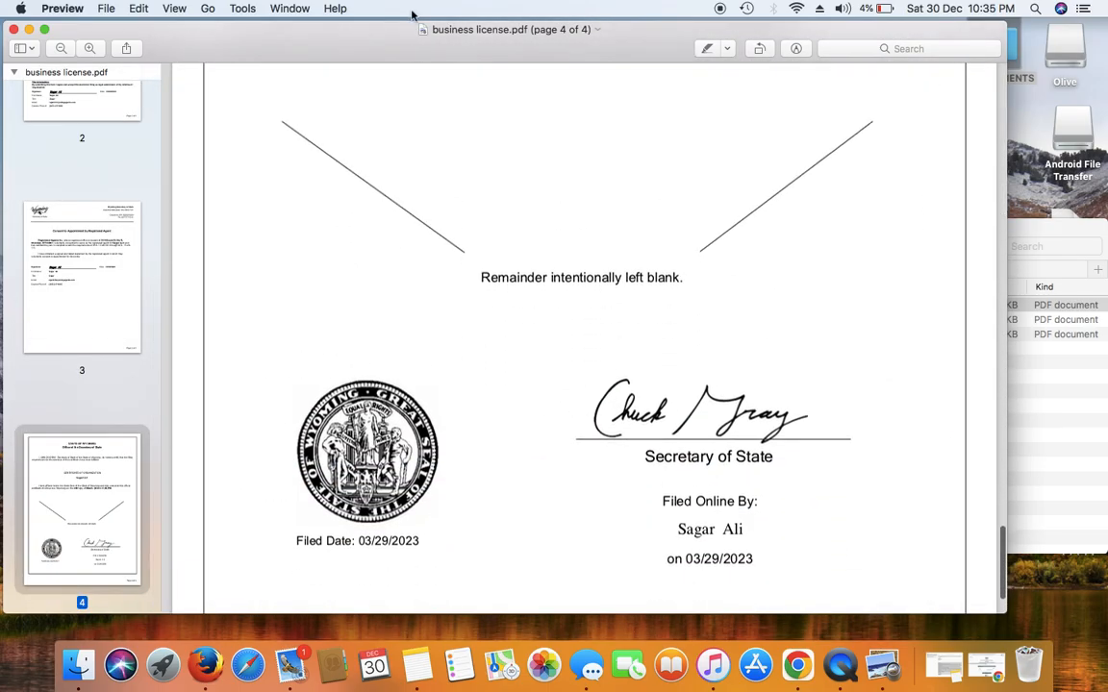
scroll(443, 272, down, 3)
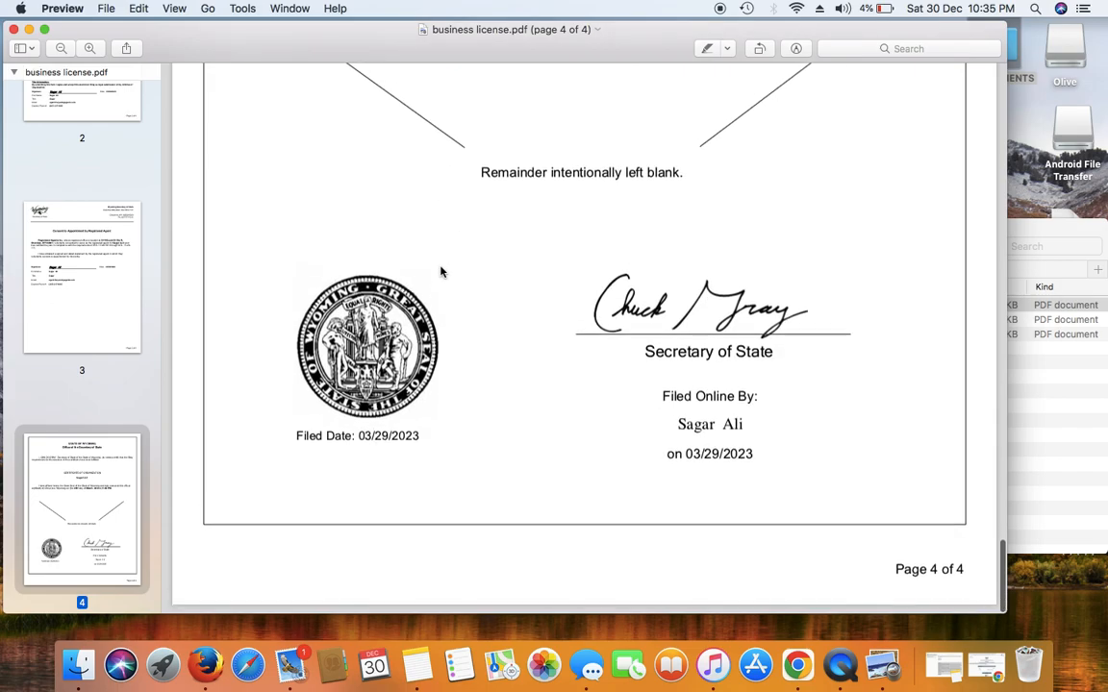
click(14, 29)
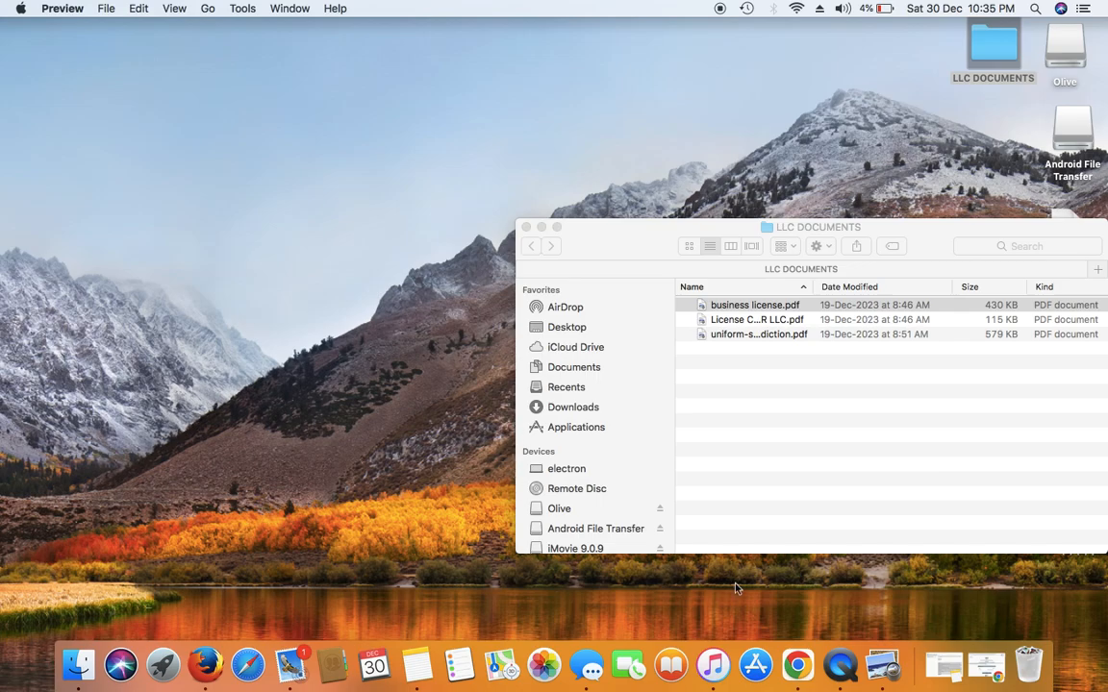
click(814, 652)
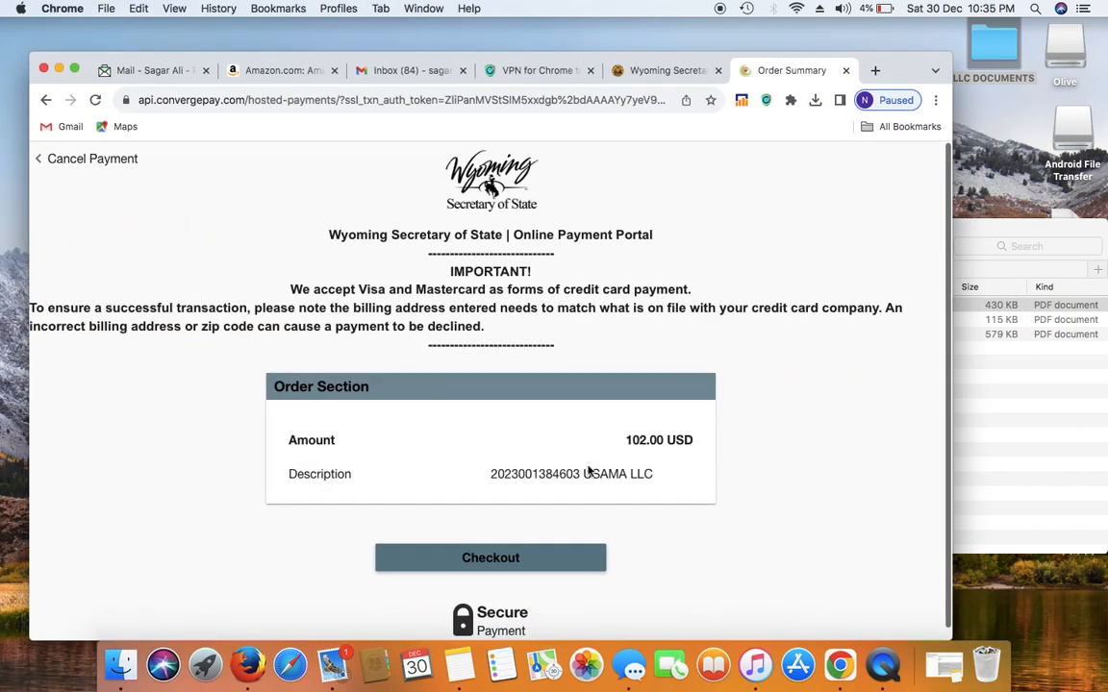